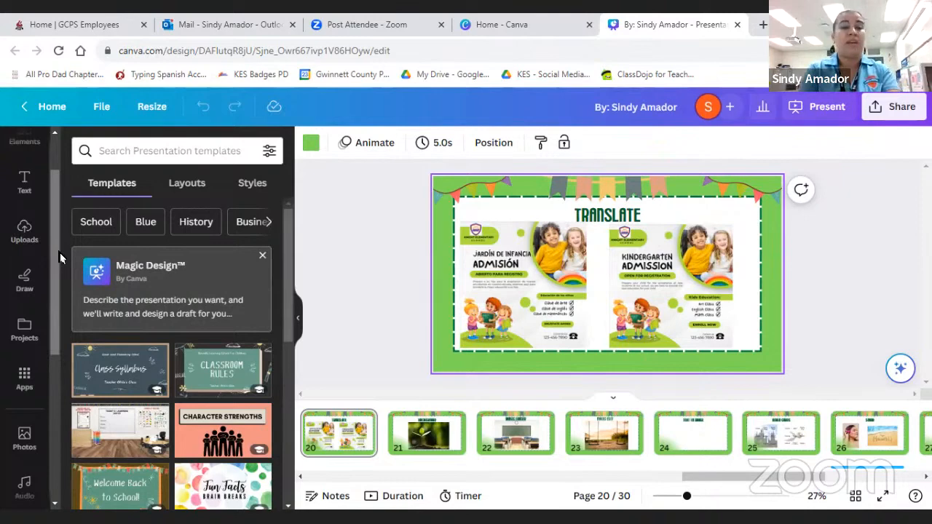
- Open the Translate tool for page 20 of the presentation
scroll(53, 255, down, 1)
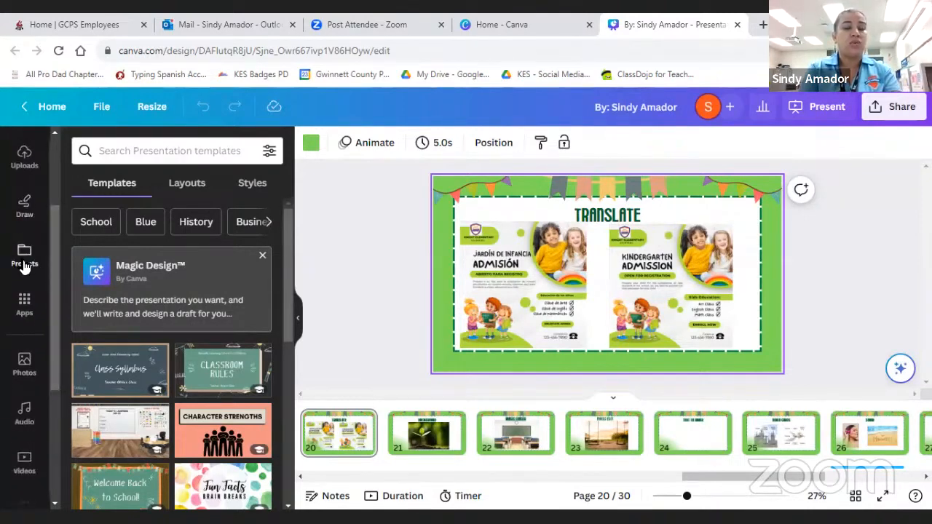
drag(56, 279, 55, 312)
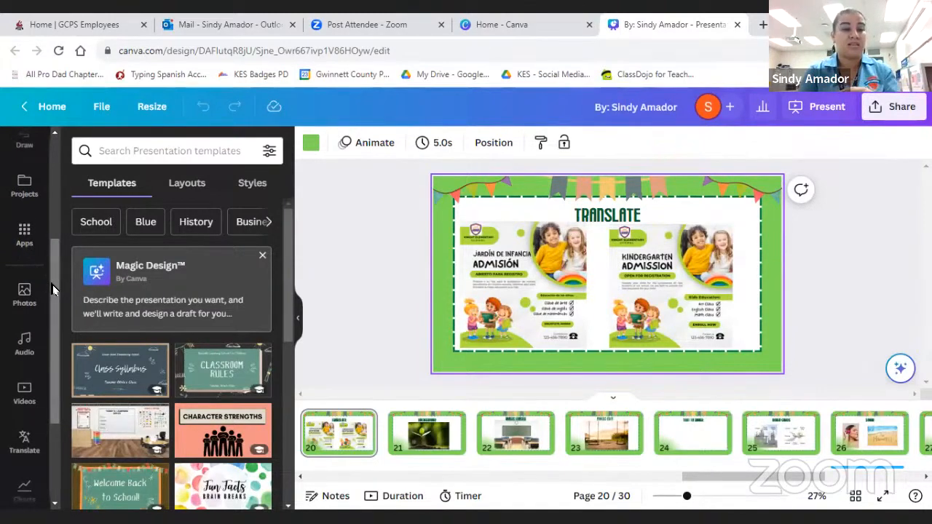
drag(53, 285, 54, 359)
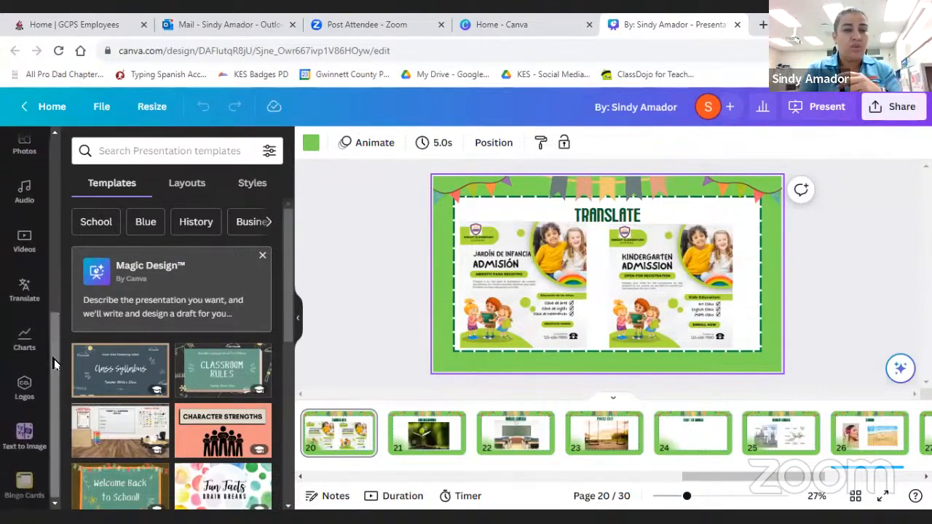
click(23, 294)
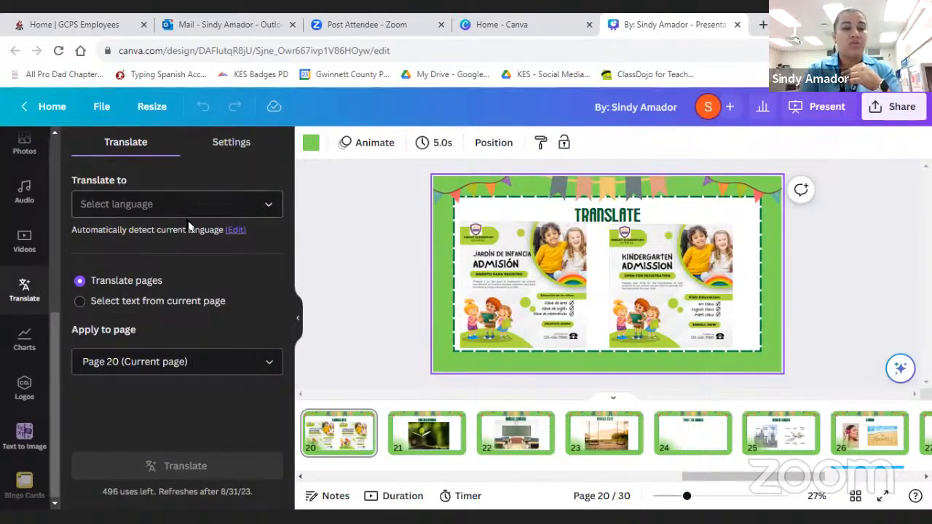
- Delete the Spanish admission flyer from page 20 and move the English kindergarten flyer into its place
click(507, 295)
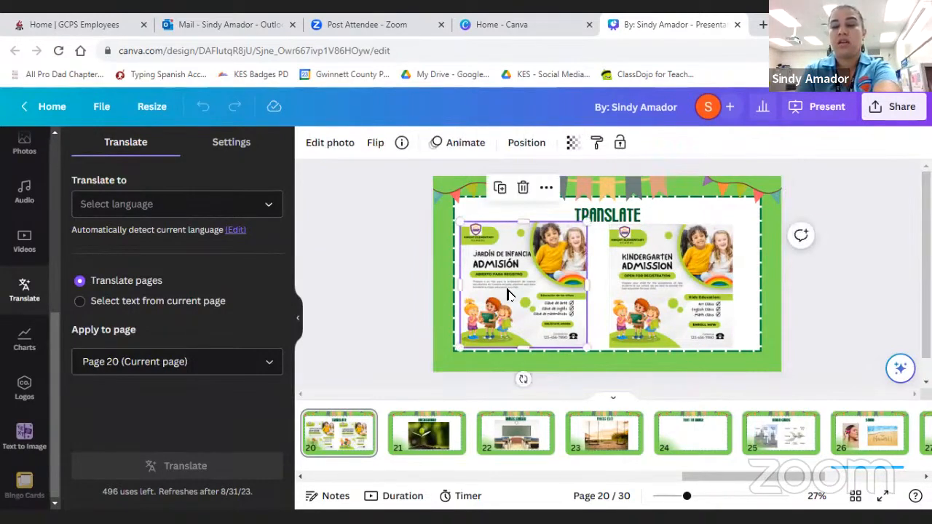
key(Delete)
drag(645, 293, 535, 299)
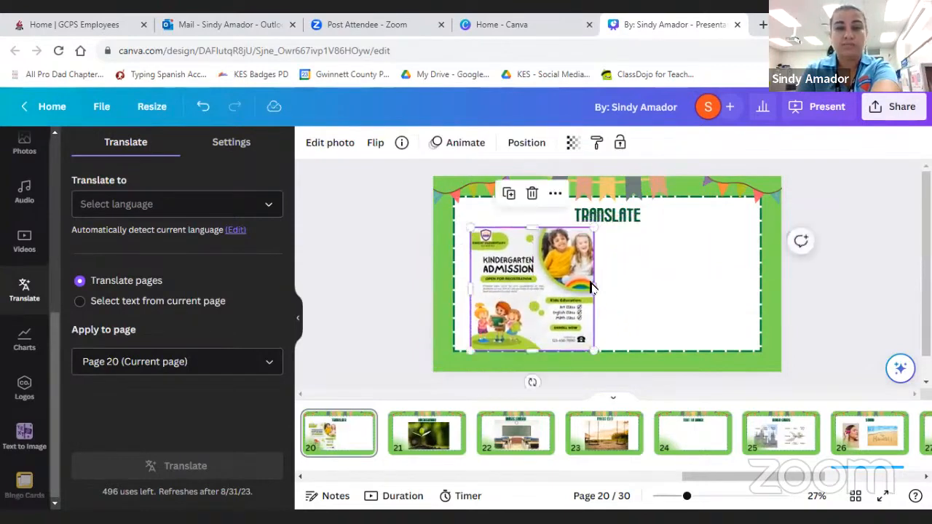
- Translate the "TRANSLATE" title on page 20 into French, using selected text from the current page
click(198, 208)
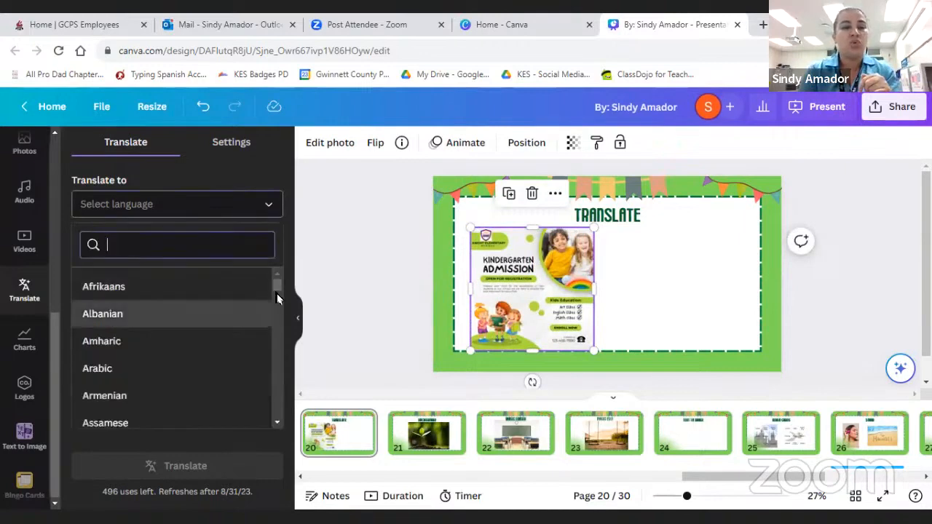
scroll(277, 290, down, 2)
click(206, 251)
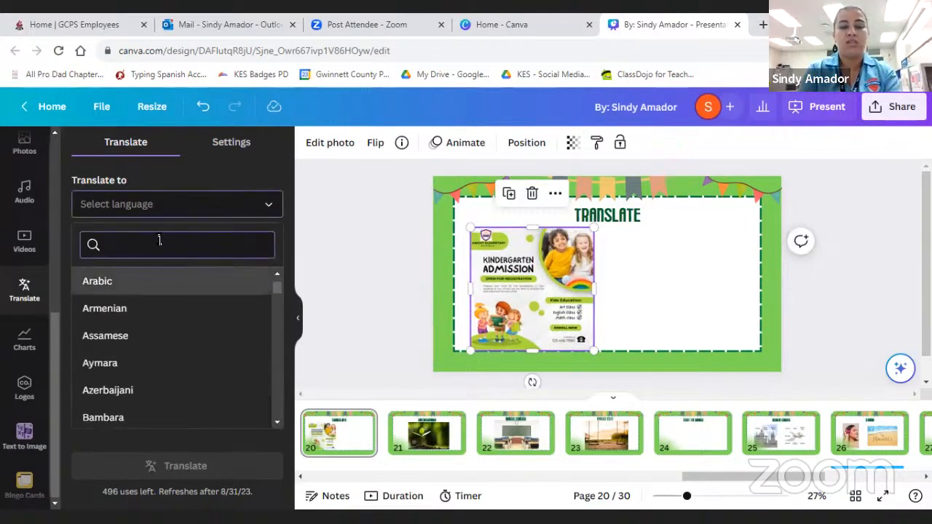
text(frenc)
click(107, 288)
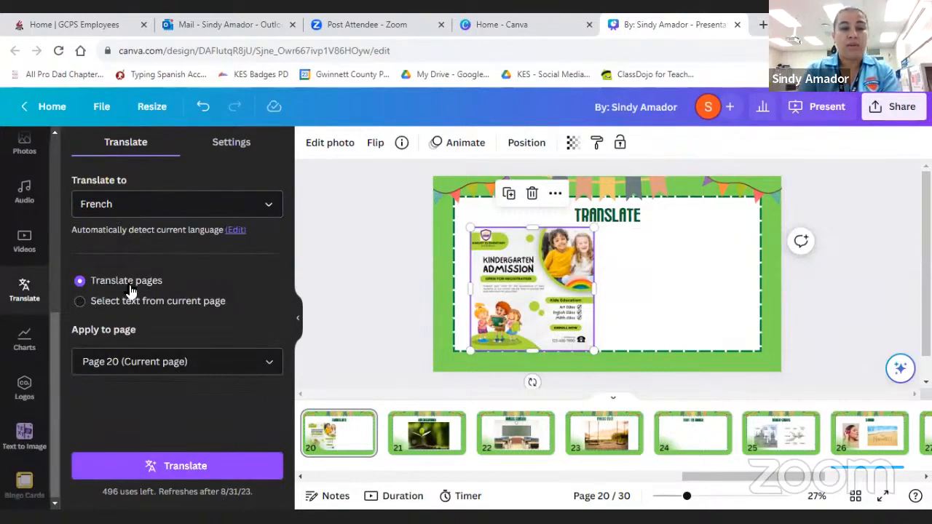
click(80, 303)
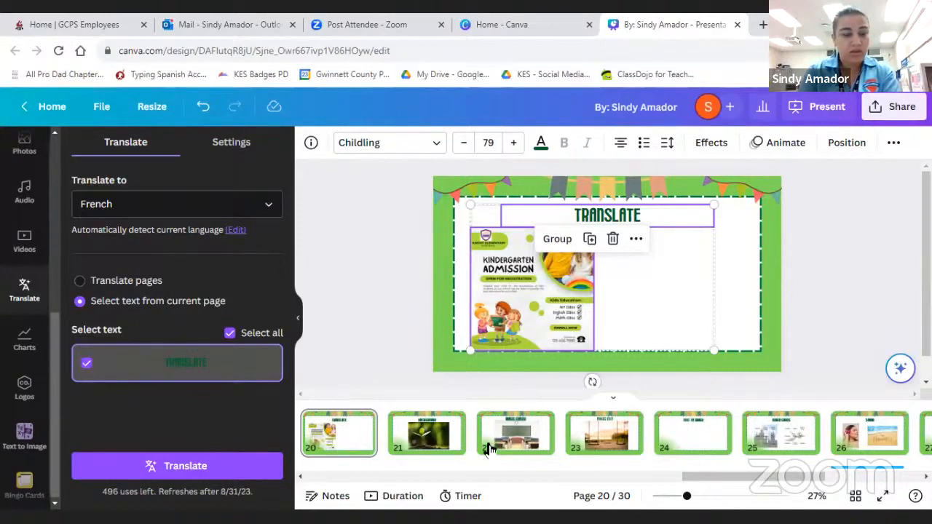
click(158, 479)
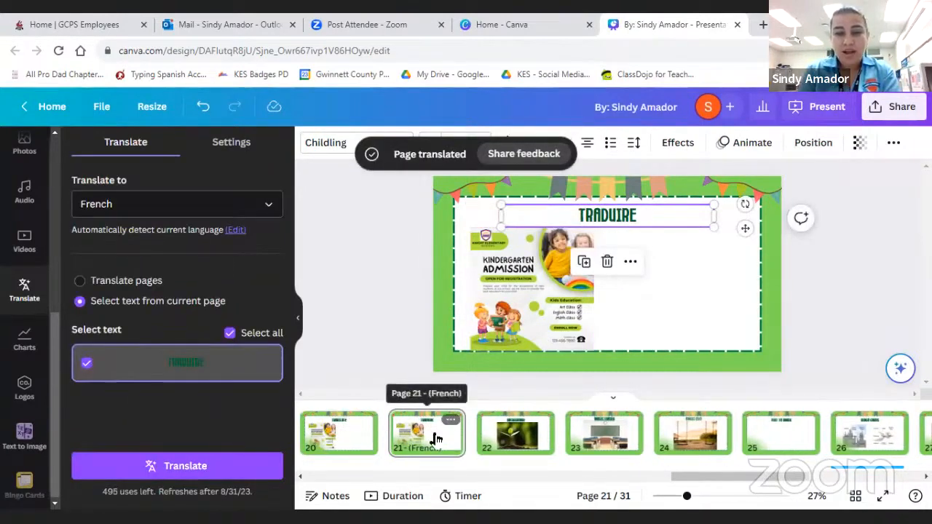
- Compare page 20 with its French copy and preview the French page as a full-screen presentation
click(341, 435)
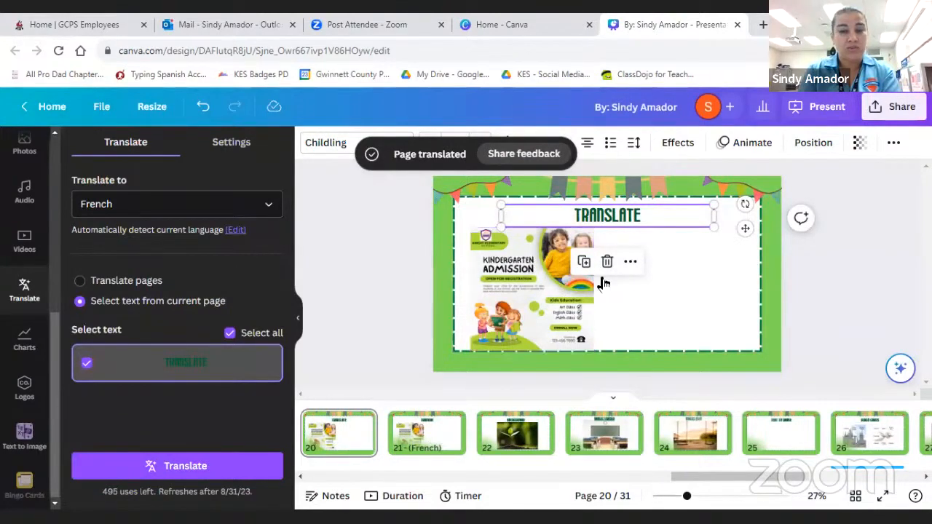
click(418, 436)
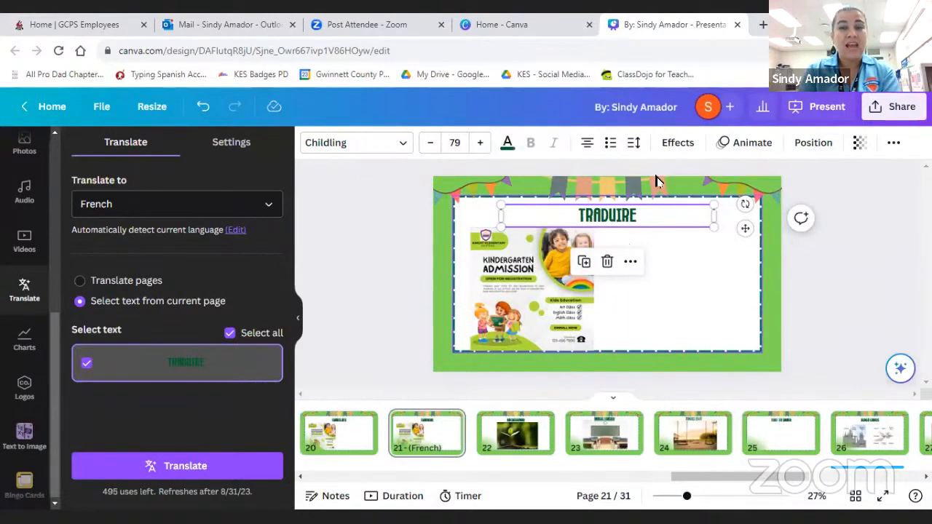
click(821, 110)
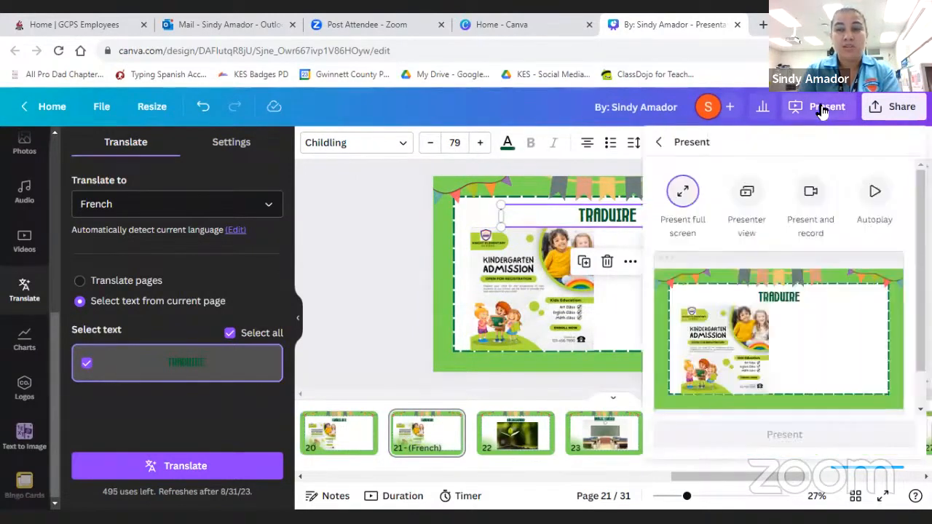
click(756, 432)
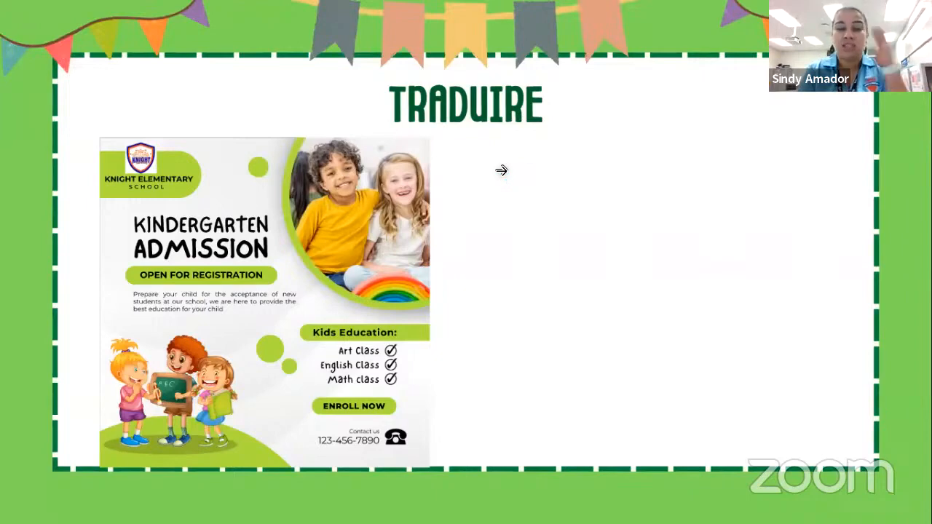
key(Escape)
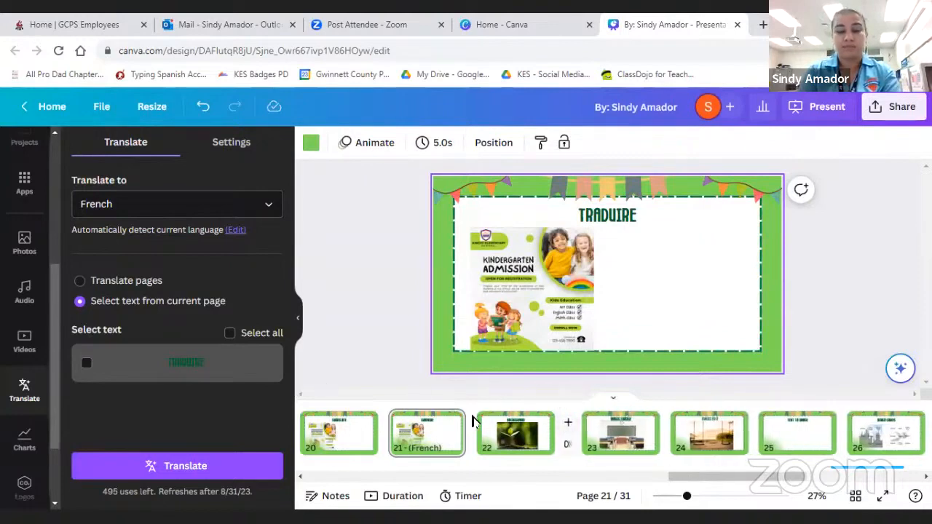
- Go to the "BACKGROUND" page and hide the translation options
click(515, 433)
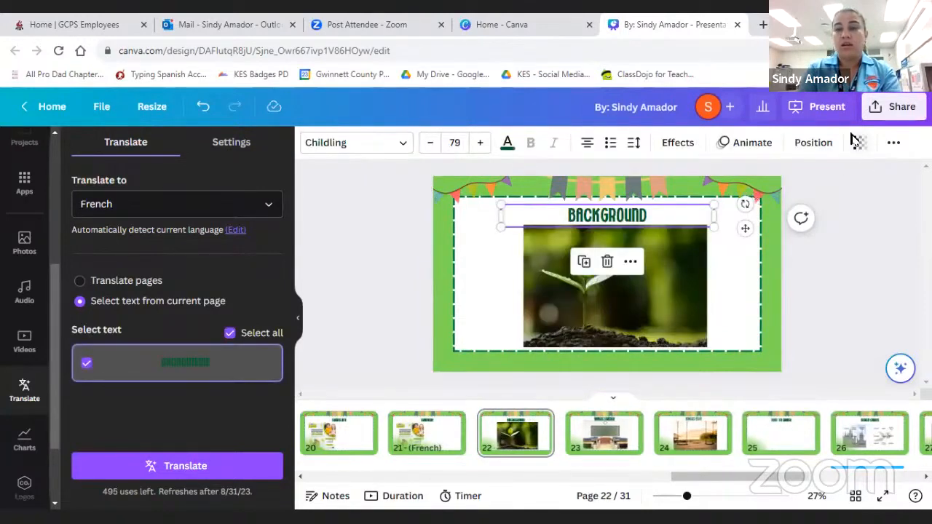
click(297, 318)
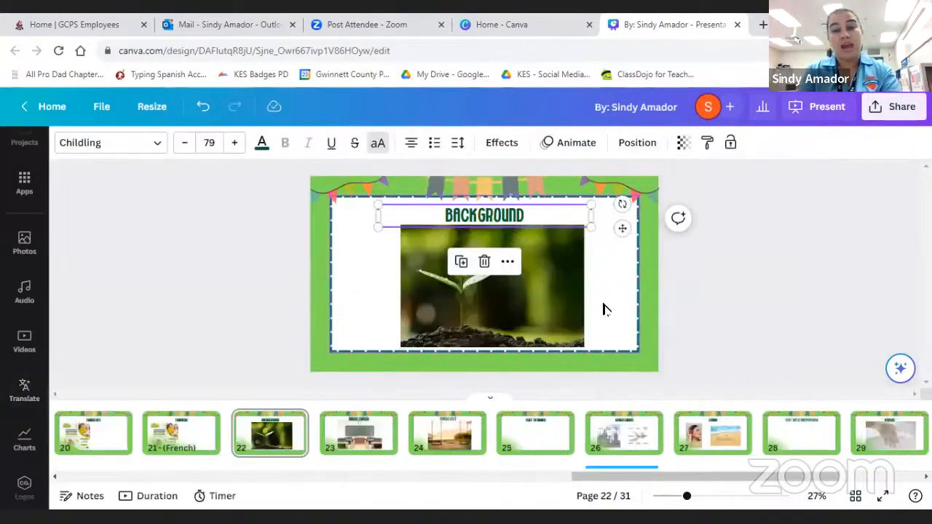
click(720, 313)
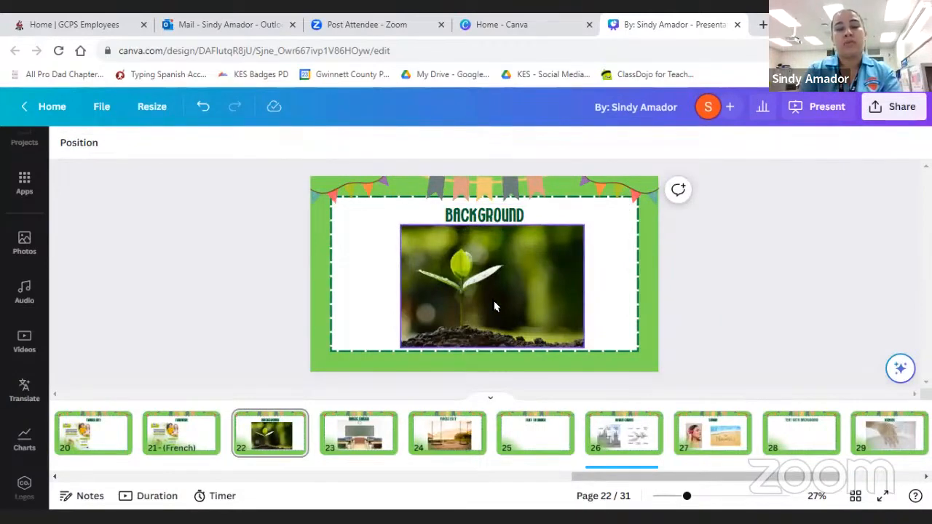
- Browse the recommended and trending pictures in the photo library
click(20, 249)
scroll(151, 382, down, 6)
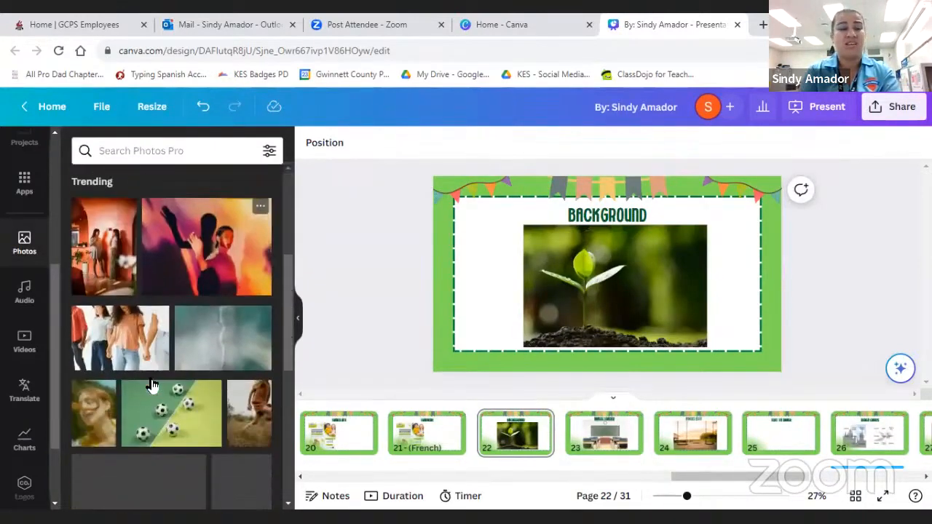
scroll(151, 379, up, 6)
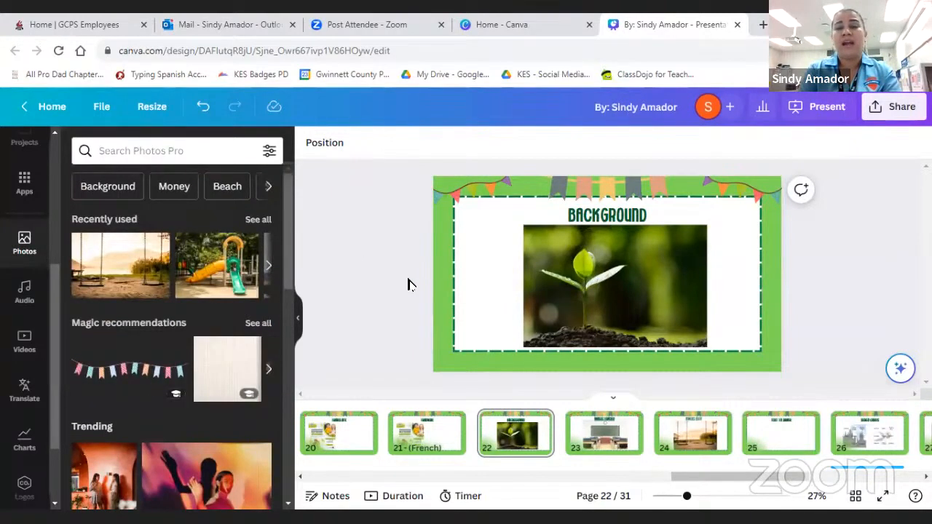
click(298, 317)
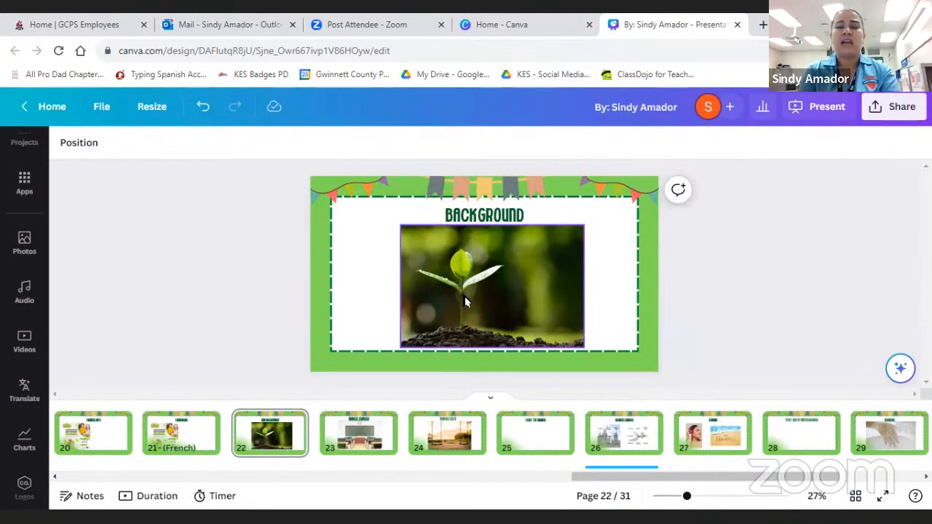
- Remove the background from the seedling photo on page 22 with BG Remover
click(527, 272)
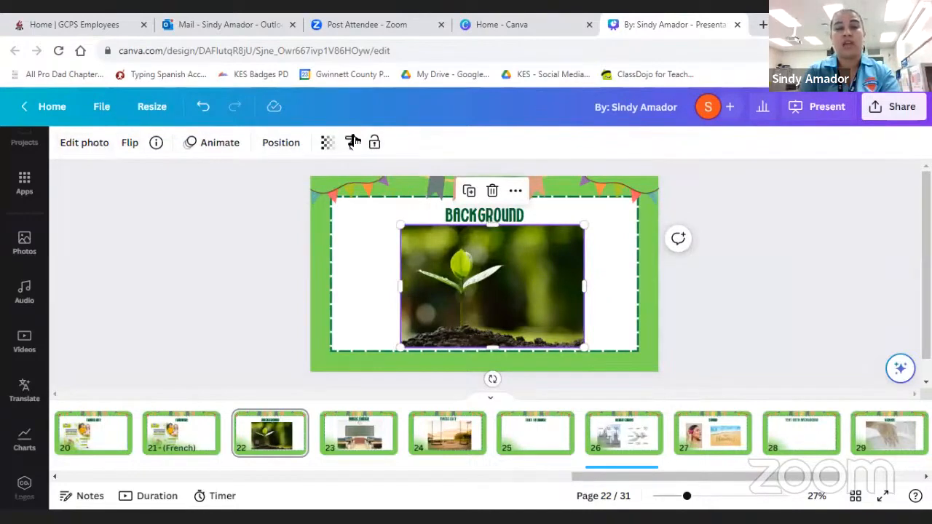
click(80, 143)
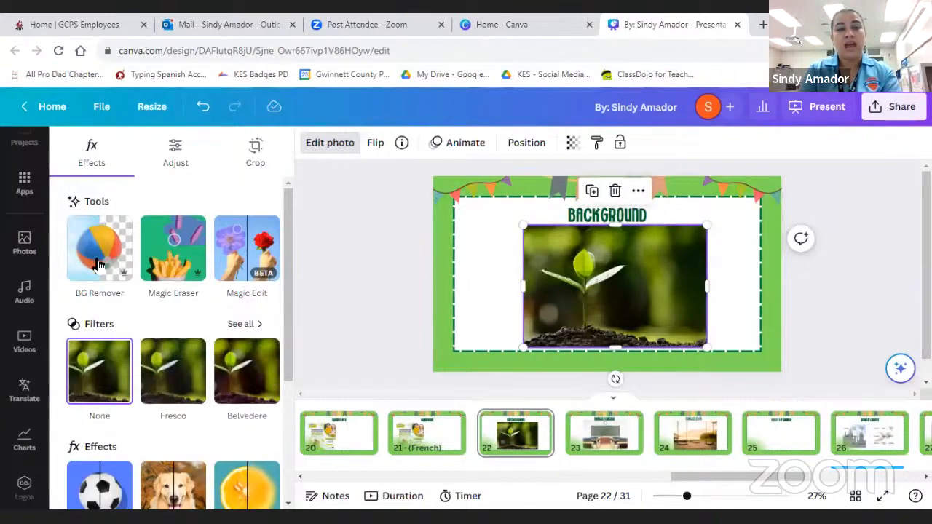
scroll(150, 329, down, 1)
scroll(152, 334, up, 1)
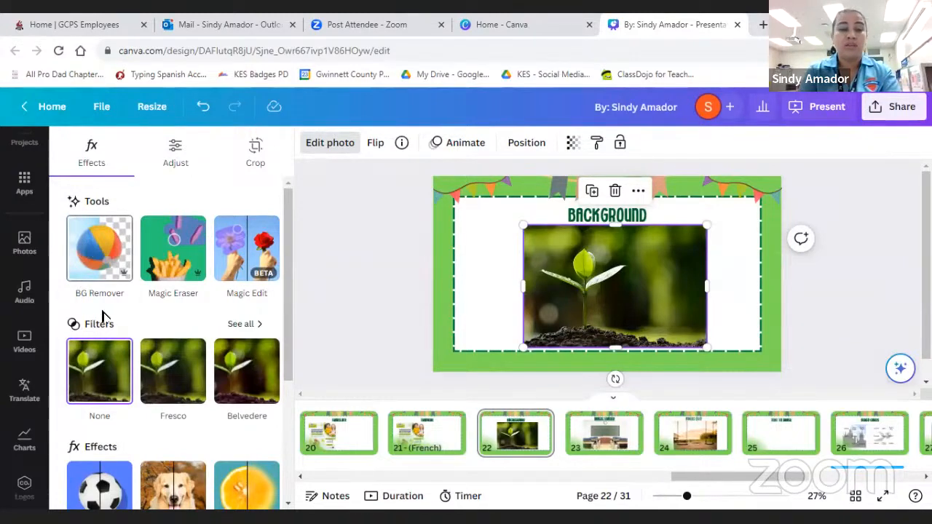
click(91, 273)
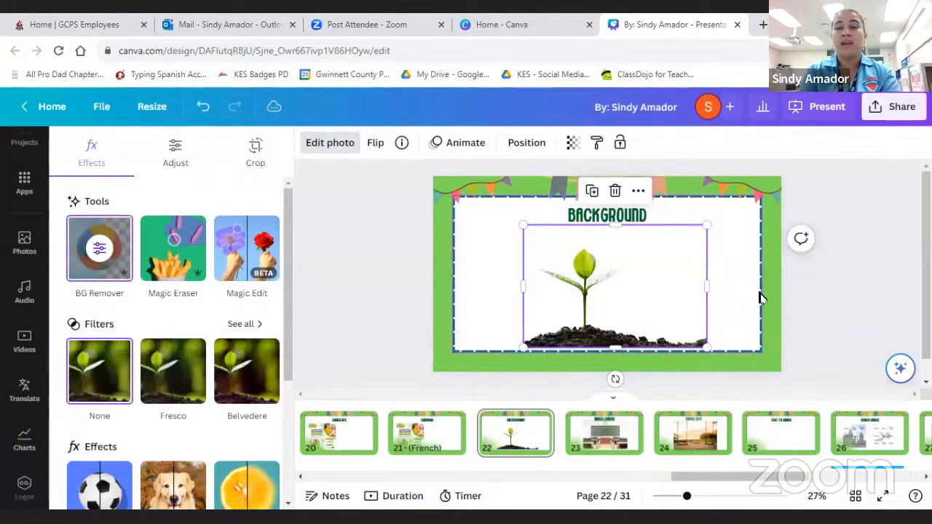
click(717, 286)
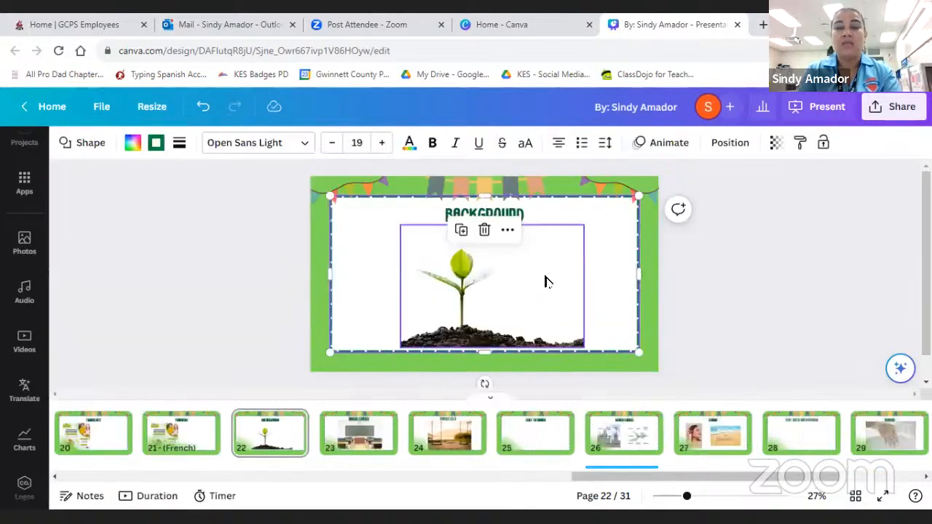
click(484, 282)
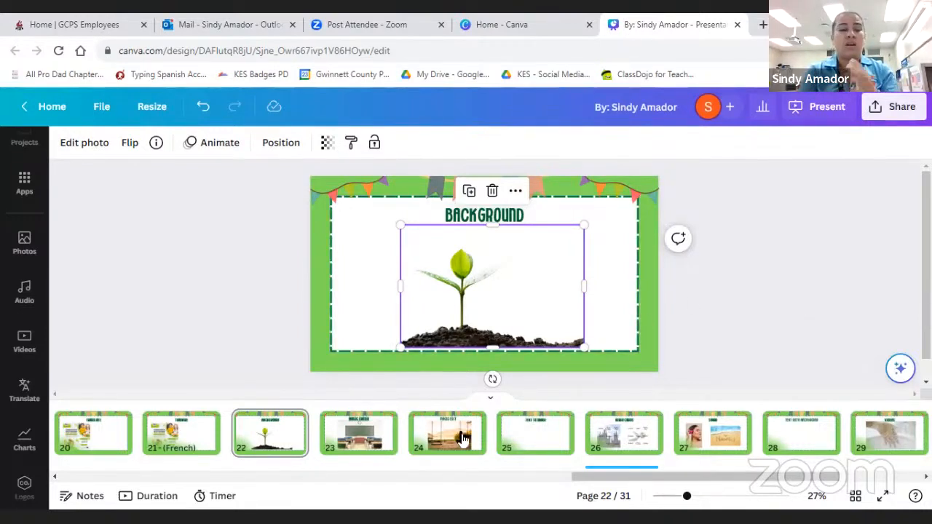
- Erase the wall clock from the classroom photo on page 23 using Magic Eraser with brush size 27
click(360, 437)
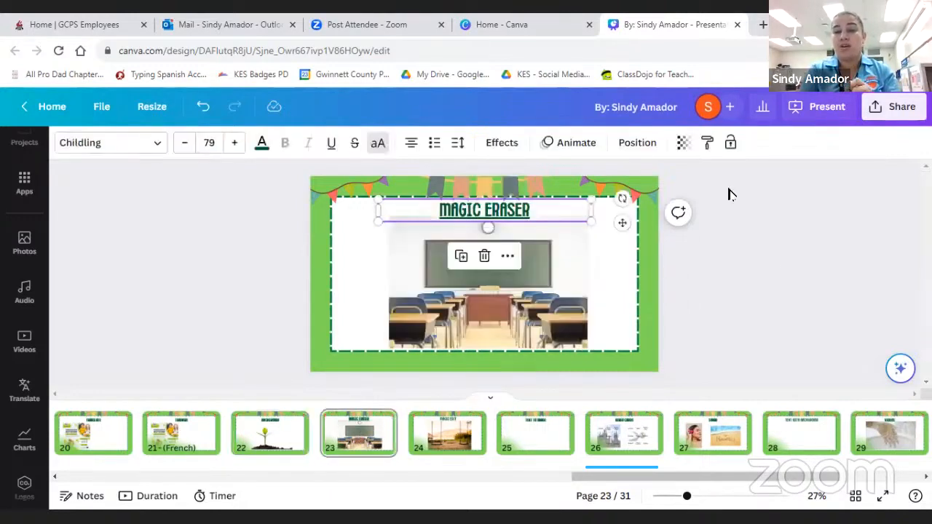
click(773, 260)
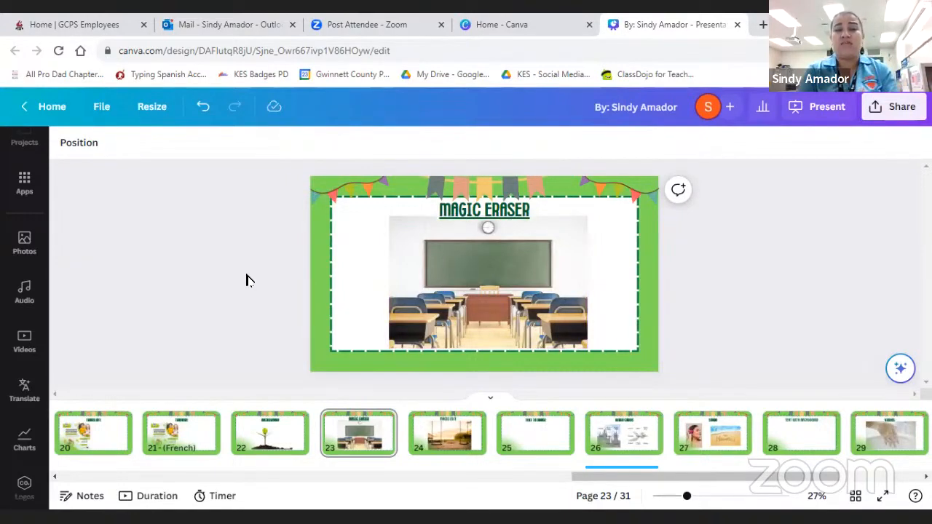
click(506, 270)
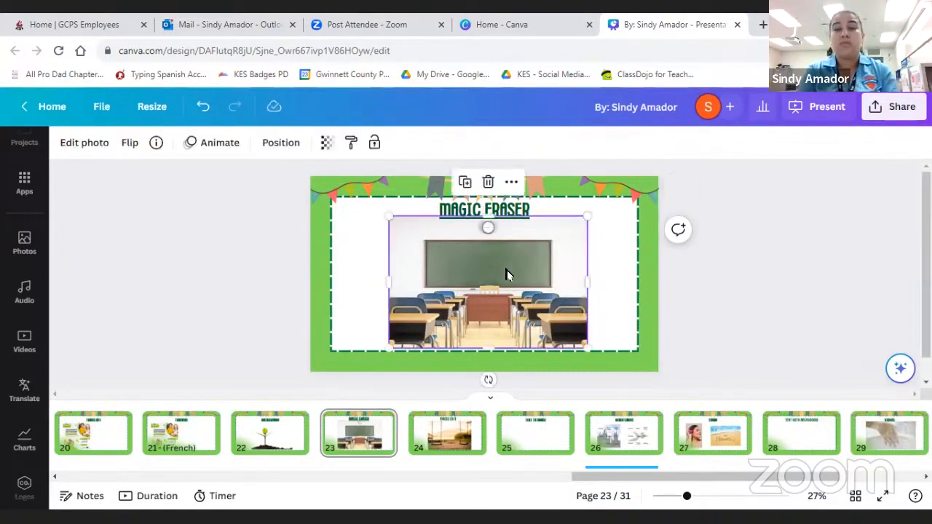
click(84, 142)
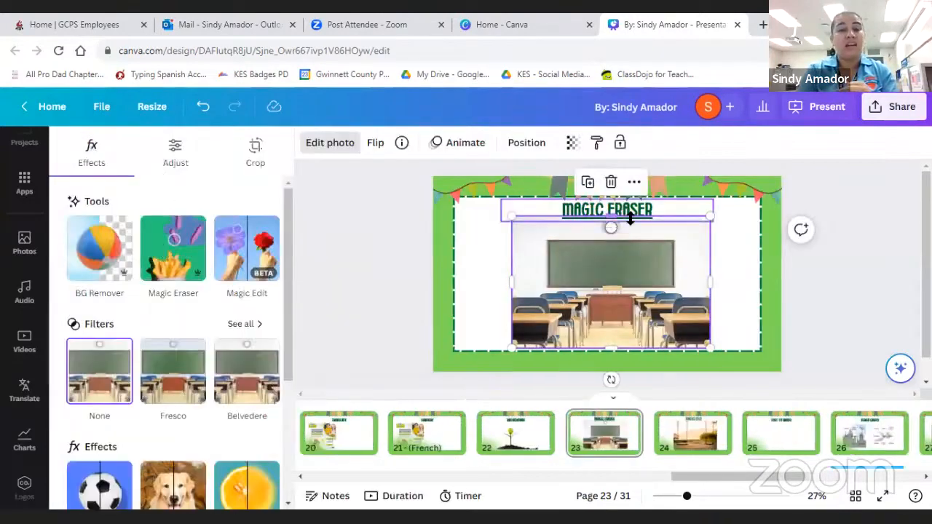
click(177, 251)
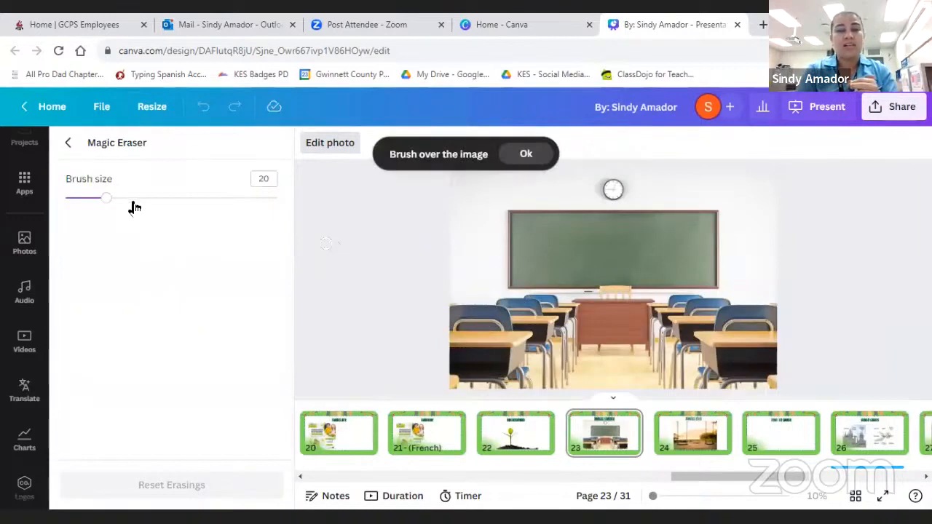
drag(106, 198, 121, 198)
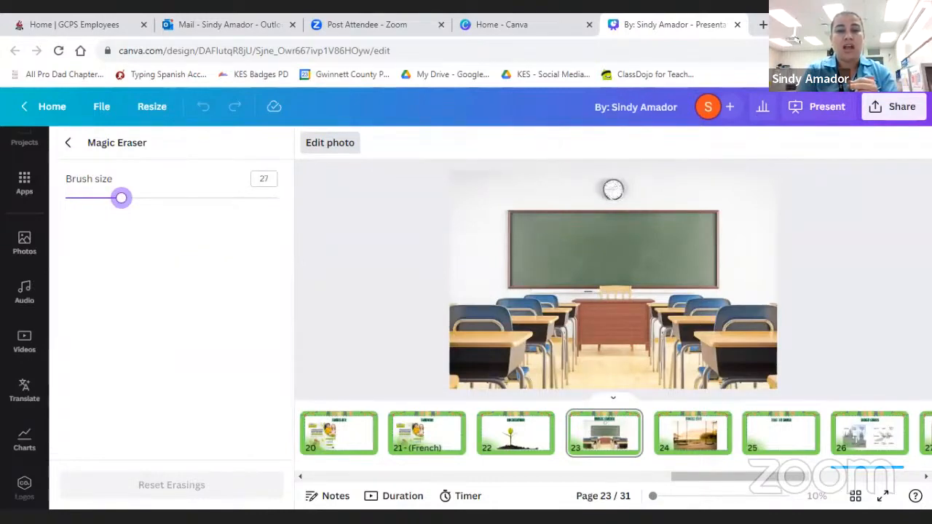
mouse_move(613, 190)
mouse_down()
mouse_move(605, 183)
mouse_move(617, 192)
mouse_up()
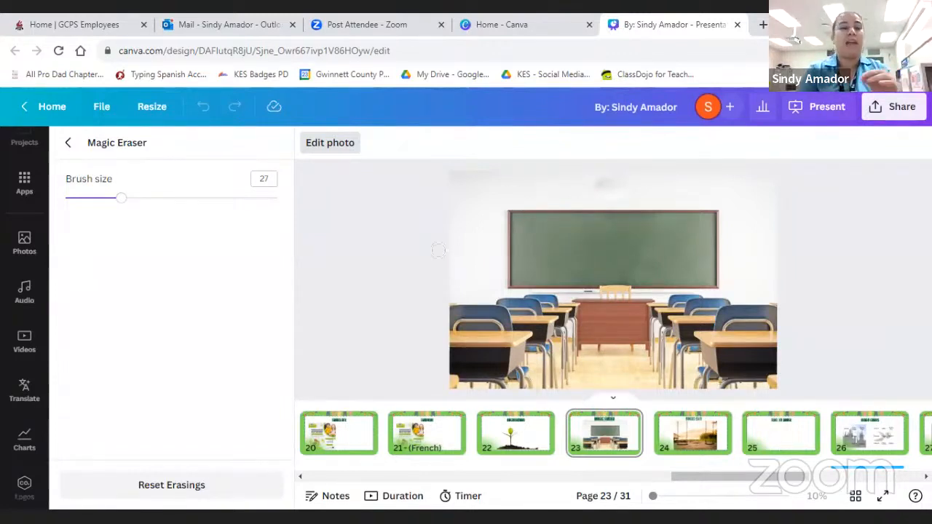
- Add a text box with the teacher's class name to page 23, placed above the chalkboard in the classroom photo
scroll(22, 334, up, 3)
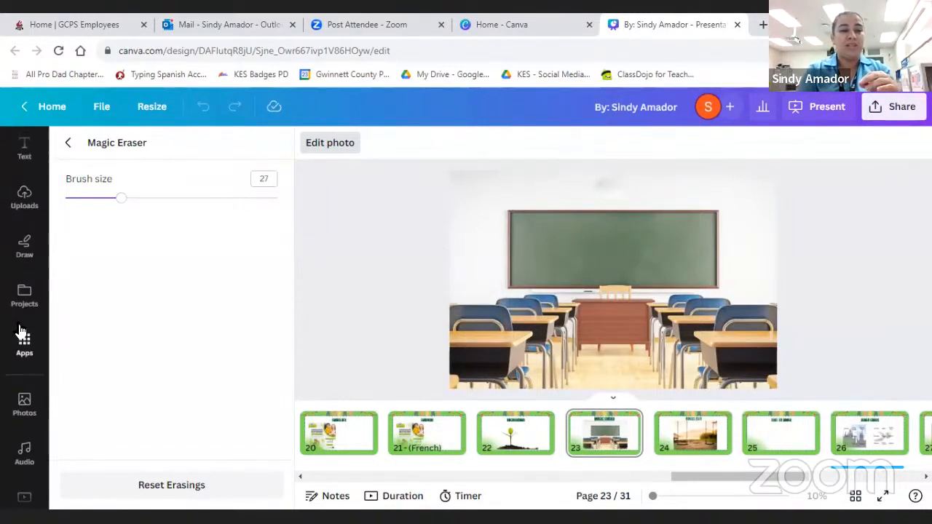
scroll(22, 333, up, 2)
click(24, 243)
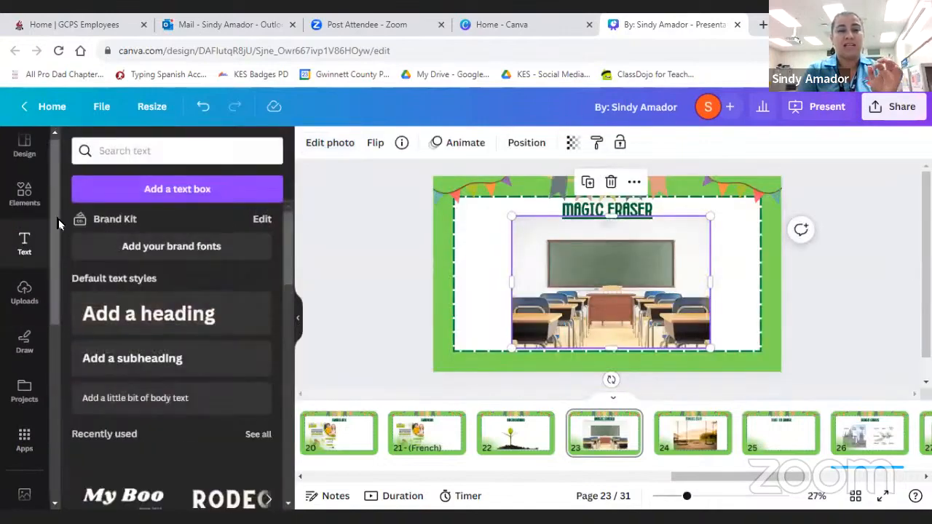
click(146, 189)
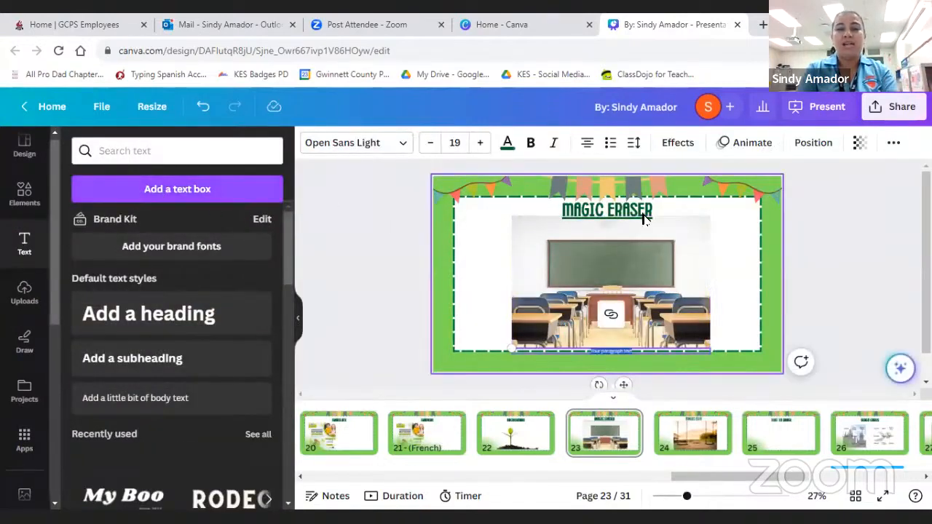
click(195, 198)
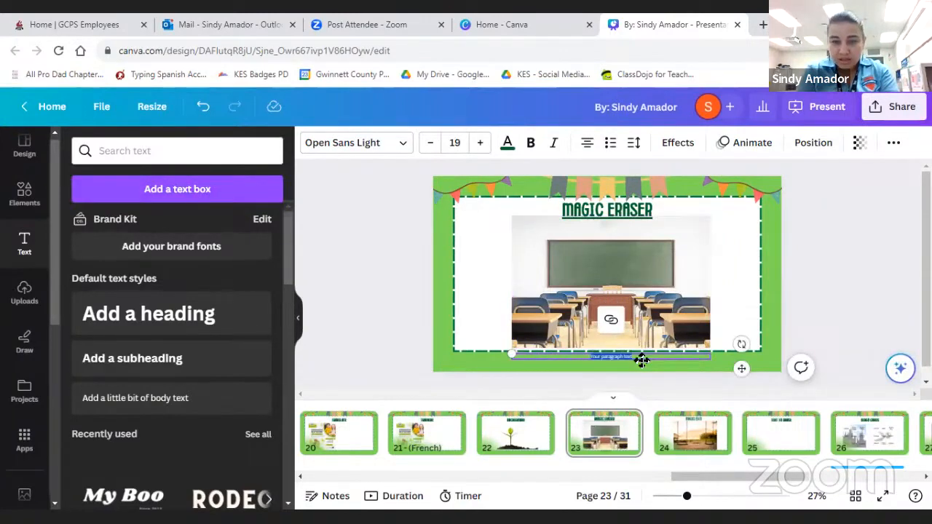
drag(642, 360, 637, 234)
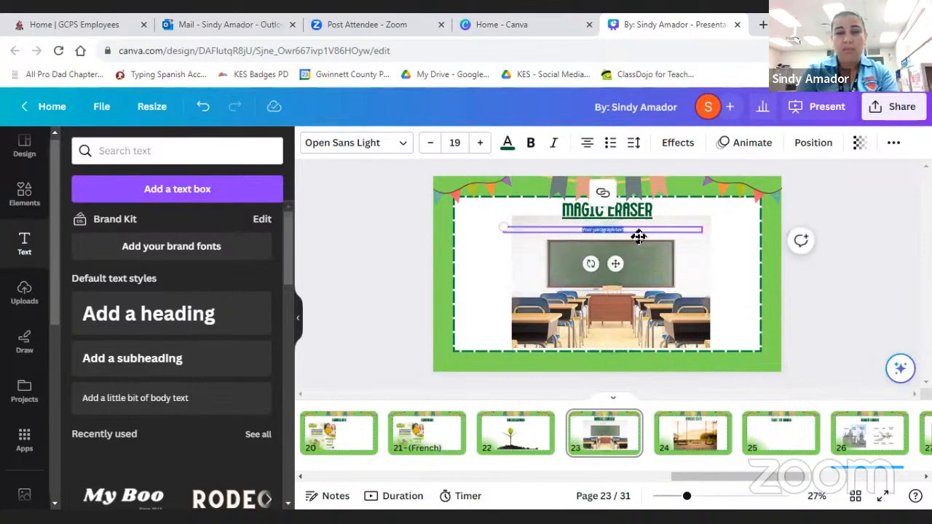
text(Mrs. Jones)
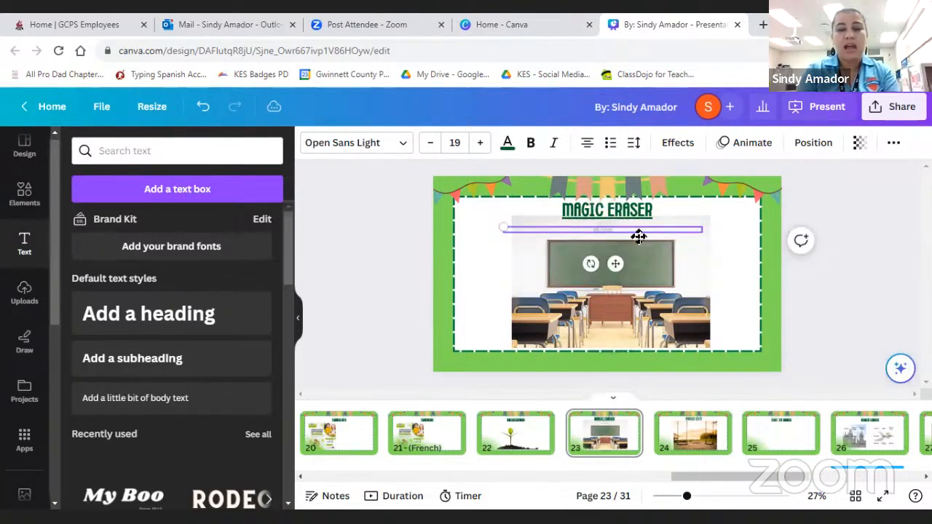
text('s class)
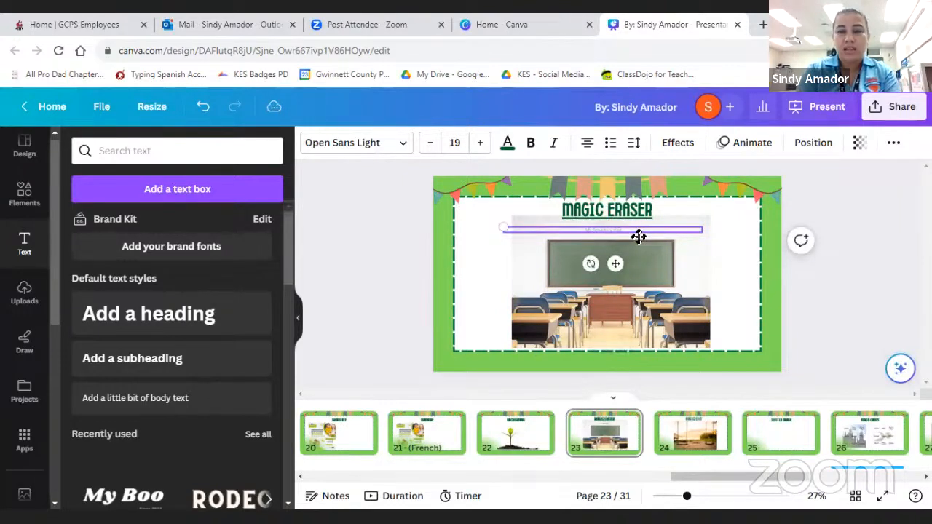
- Set the class name text to font size 41 and make it bold
click(479, 143)
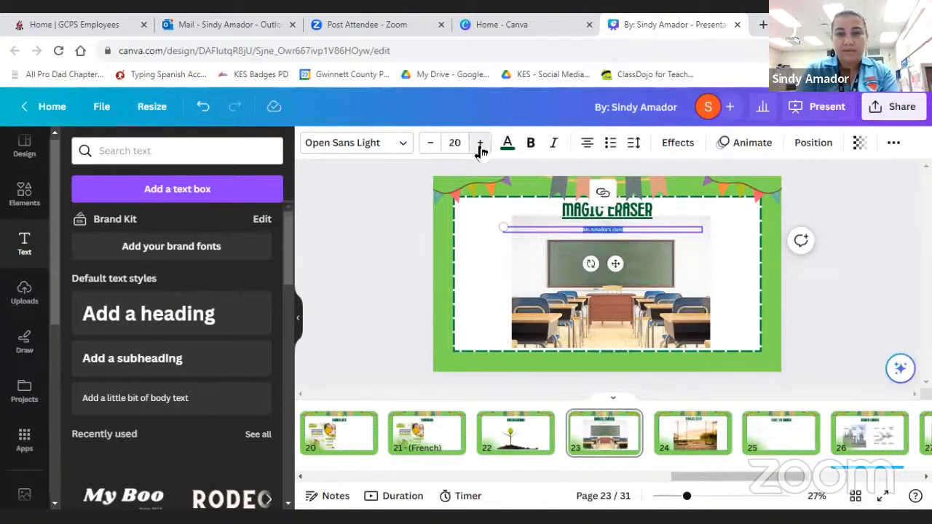
click(479, 143)
click(480, 143)
click(480, 143)
click(479, 143)
click(480, 143)
click(479, 143)
click(480, 142)
click(480, 143)
click(480, 142)
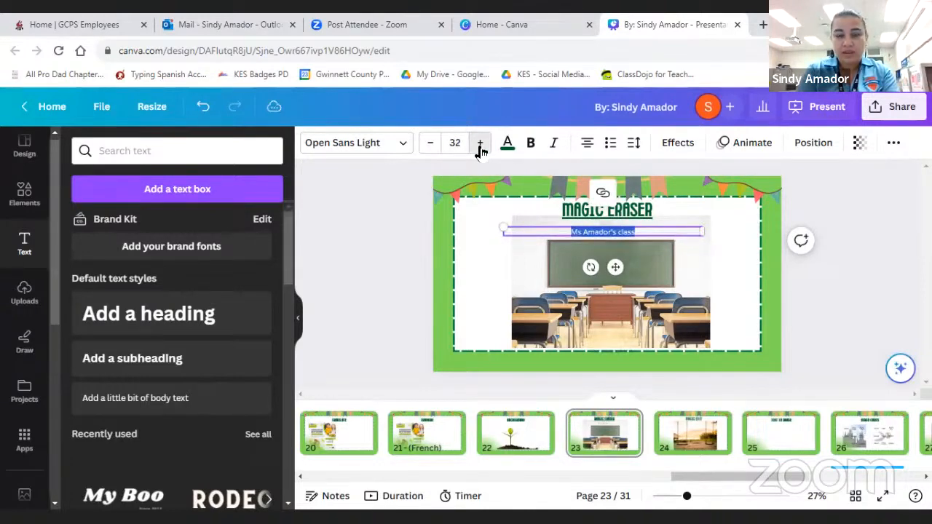
click(480, 142)
click(480, 143)
click(479, 143)
click(480, 143)
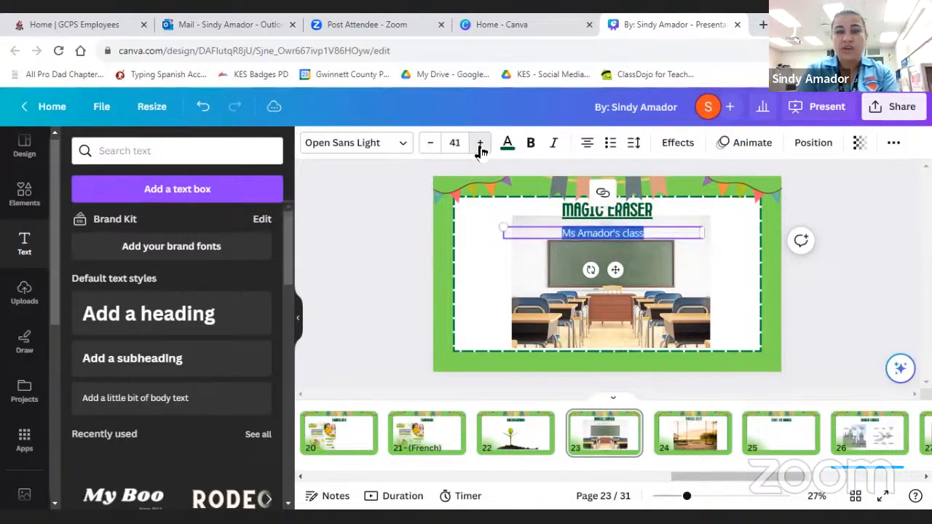
click(530, 143)
- Enlarge the class name text to size 47.8 and center it beneath the "MAGIC ERASER" title
drag(504, 226, 470, 200)
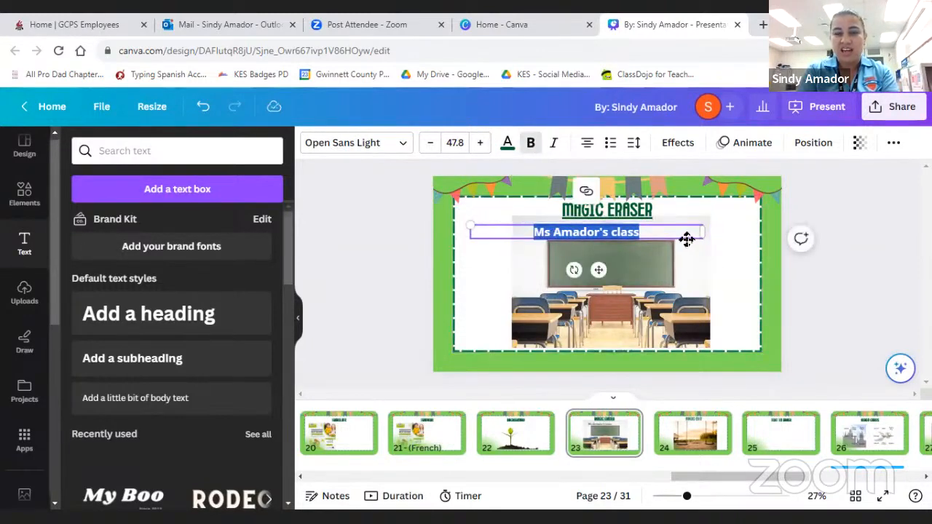
drag(687, 239, 704, 234)
click(752, 273)
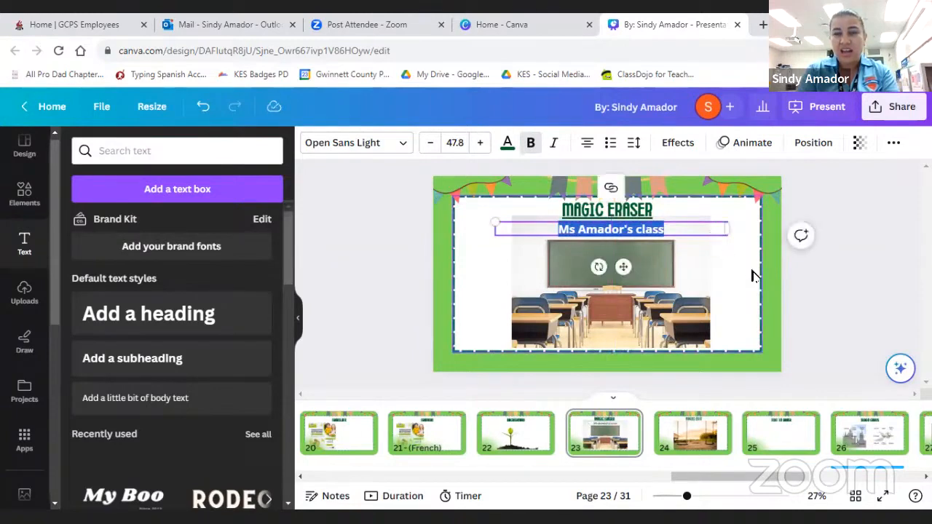
click(786, 287)
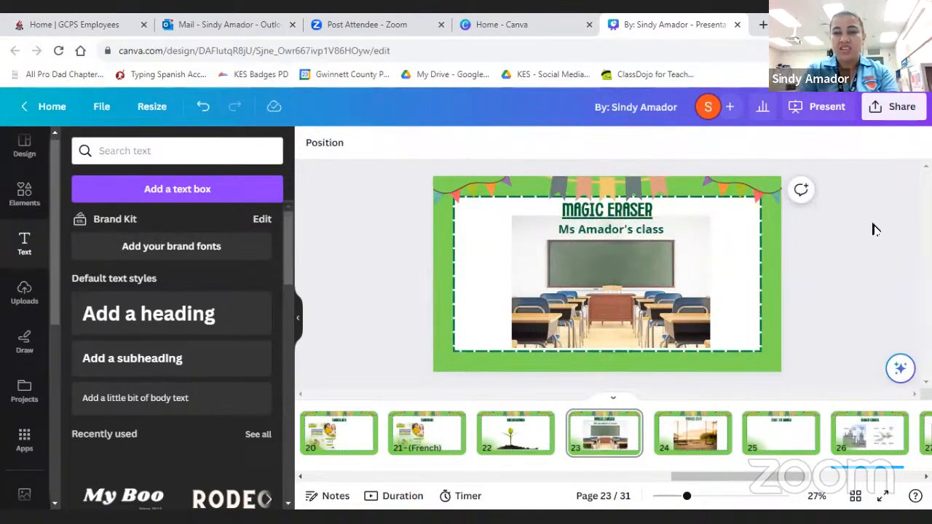
- Present page 23 in full screen to check it, and return to the editor
click(800, 107)
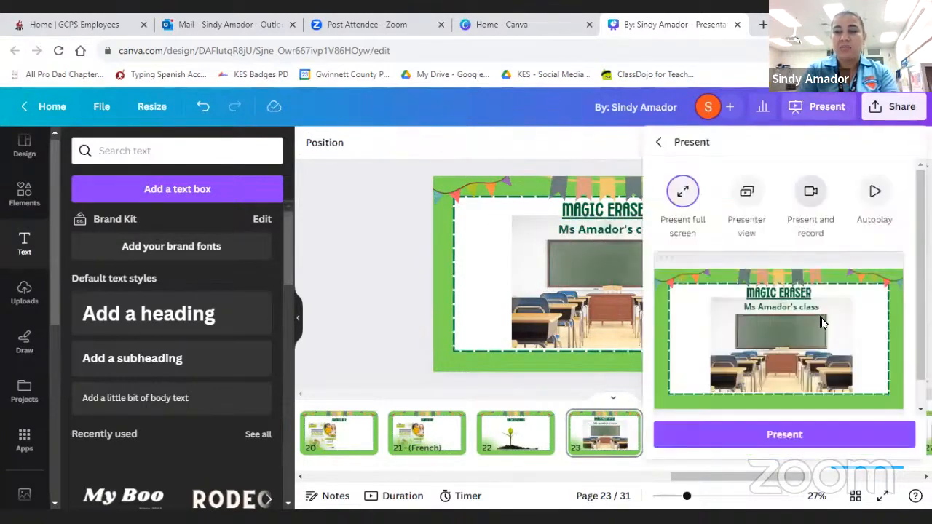
click(777, 432)
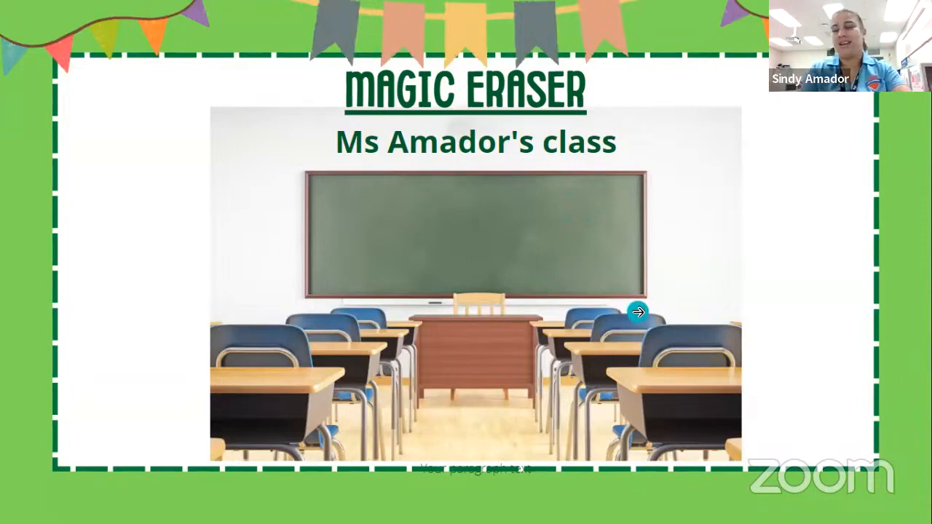
key(Escape)
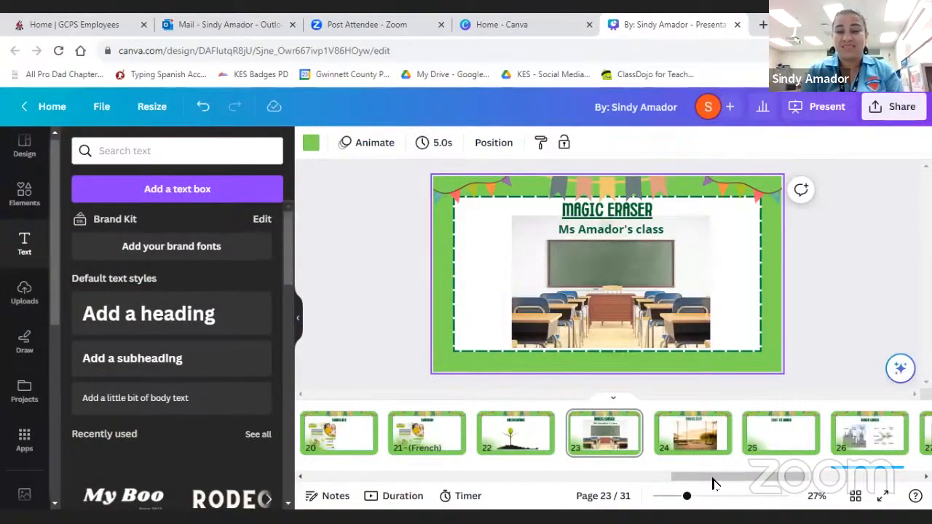
- Start Magic Edit on the swing photo on page 24 and brush over the area between the two swings as the edit region
scroll(714, 484, right, 2)
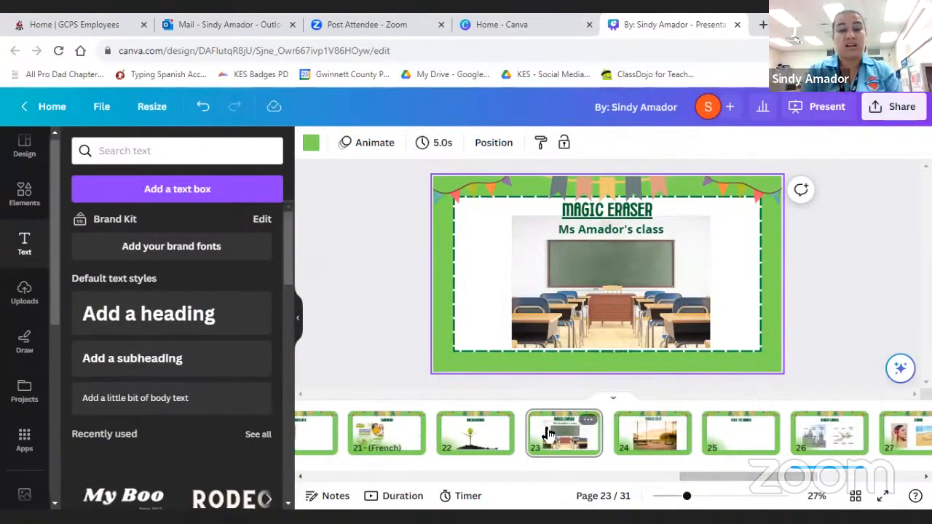
click(641, 446)
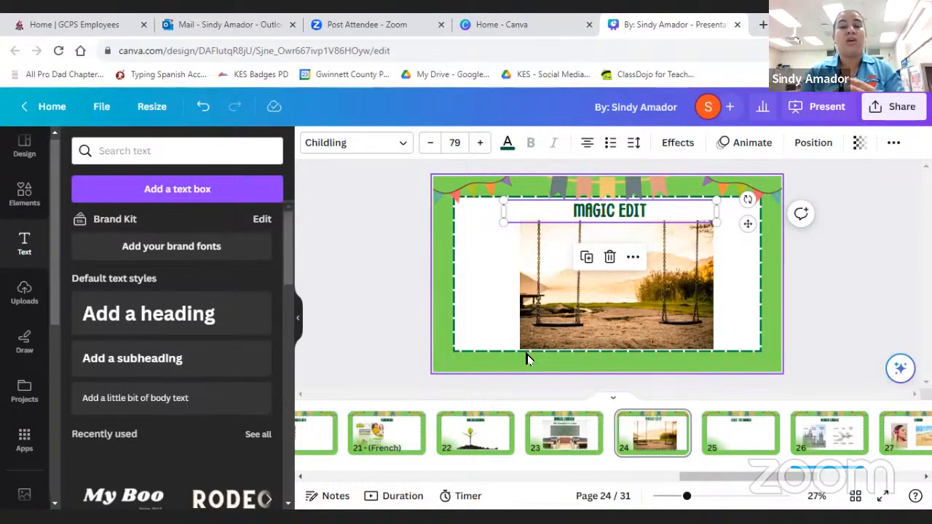
click(577, 301)
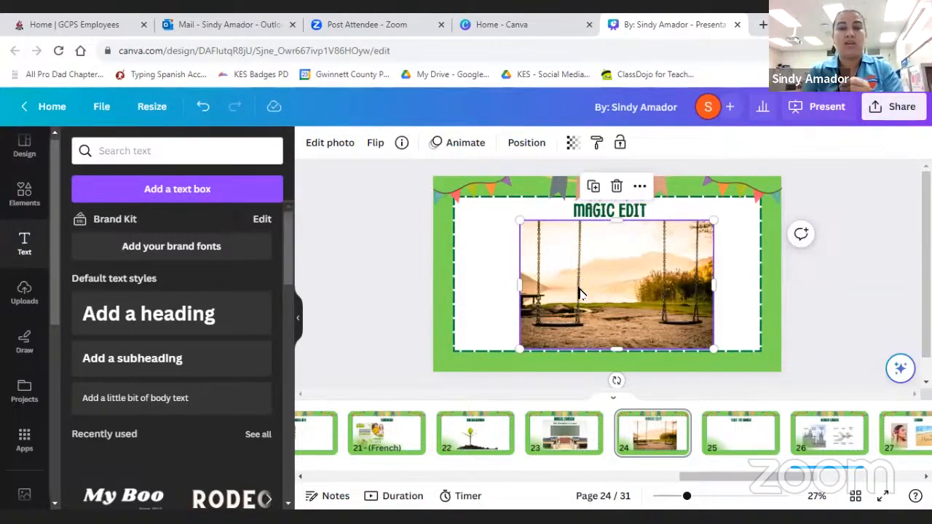
click(329, 144)
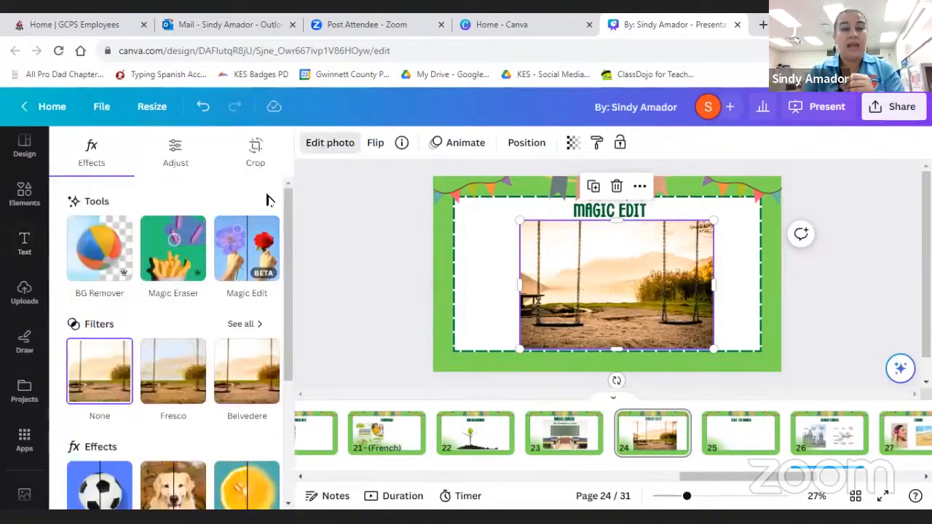
click(263, 280)
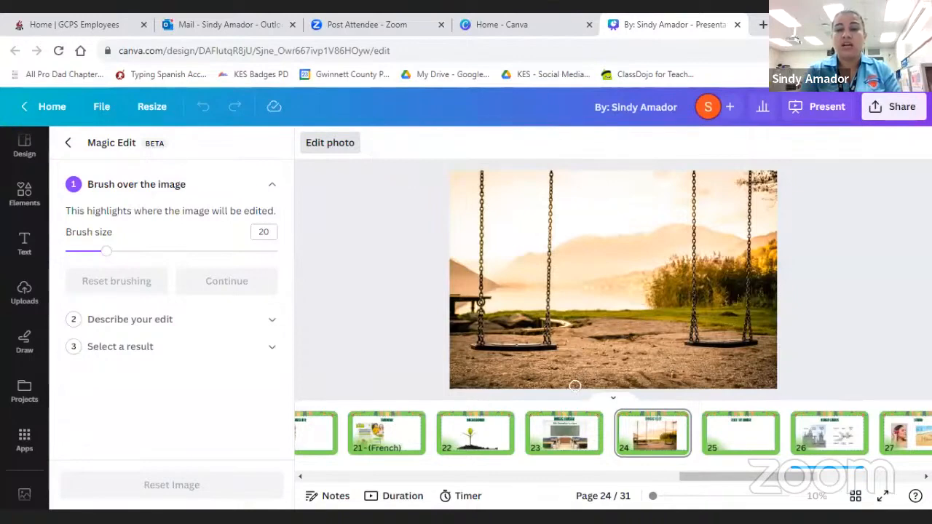
mouse_move(587, 329)
mouse_down()
mouse_move(585, 256)
mouse_move(596, 382)
mouse_move(611, 307)
mouse_move(610, 381)
mouse_move(614, 298)
mouse_move(626, 369)
mouse_move(627, 292)
mouse_move(636, 388)
mouse_move(625, 282)
mouse_move(631, 369)
mouse_move(606, 388)
mouse_move(585, 351)
mouse_move(586, 387)
mouse_move(613, 353)
mouse_move(618, 375)
mouse_move(631, 381)
mouse_move(620, 267)
mouse_move(630, 259)
mouse_move(634, 297)
mouse_move(636, 256)
mouse_move(644, 320)
mouse_move(649, 276)
mouse_move(647, 392)
mouse_move(654, 302)
mouse_move(653, 318)
mouse_move(637, 251)
mouse_move(645, 257)
mouse_move(615, 259)
mouse_move(597, 284)
mouse_move(612, 319)
mouse_move(612, 271)
mouse_move(596, 263)
mouse_move(596, 244)
mouse_move(639, 246)
mouse_move(604, 240)
mouse_move(596, 268)
mouse_move(633, 267)
mouse_move(652, 357)
mouse_move(634, 312)
mouse_up()
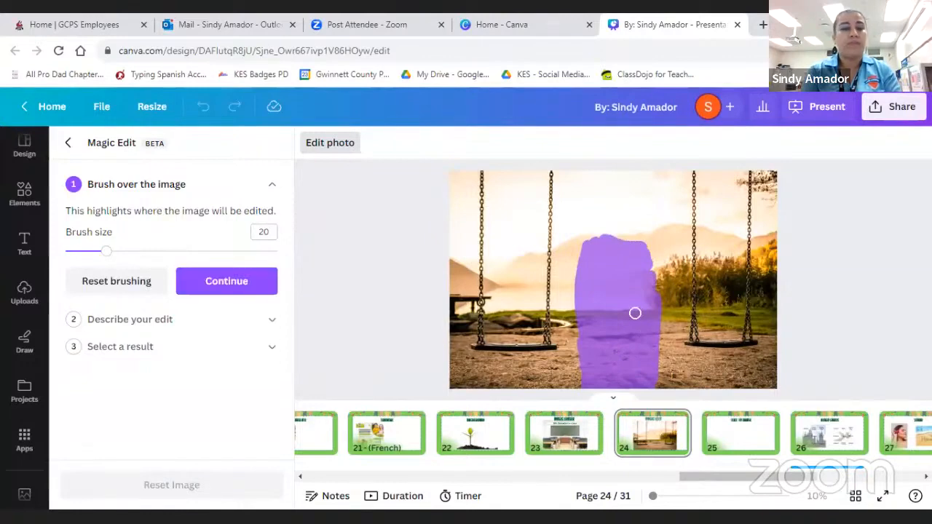
click(209, 287)
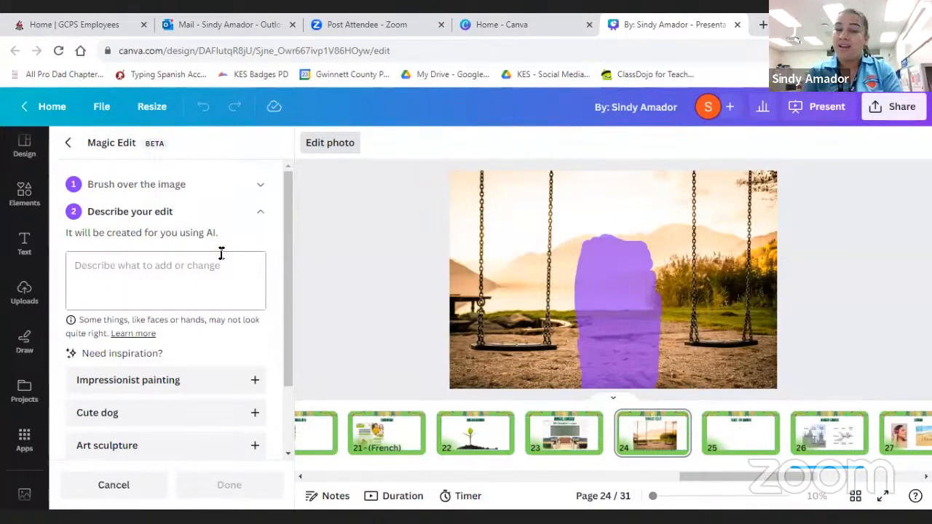
- Describe the edit as "A little boy eating a banana" and generate the results
click(162, 275)
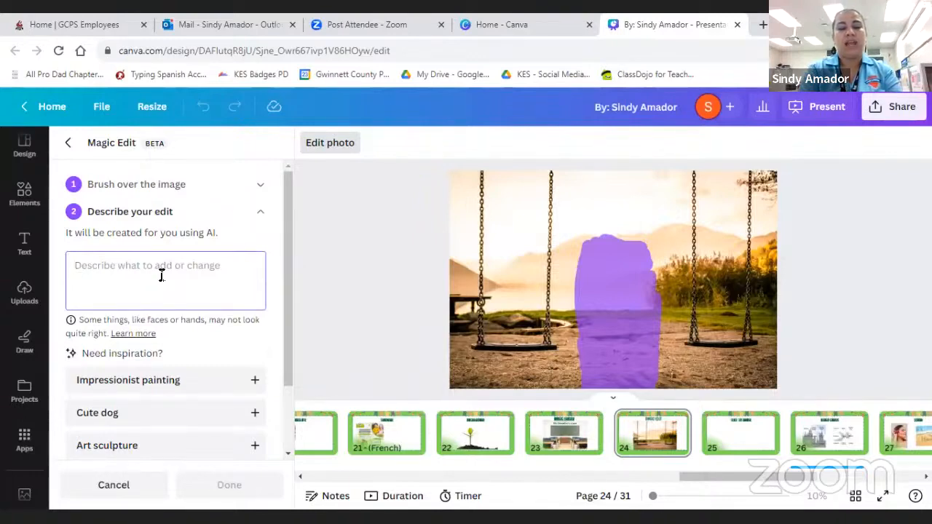
text(A little)
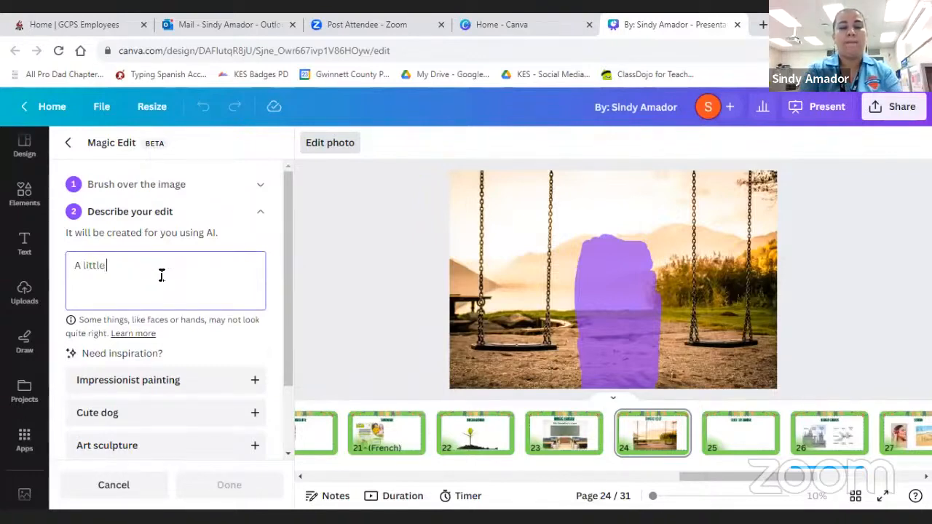
text( boy eatin)
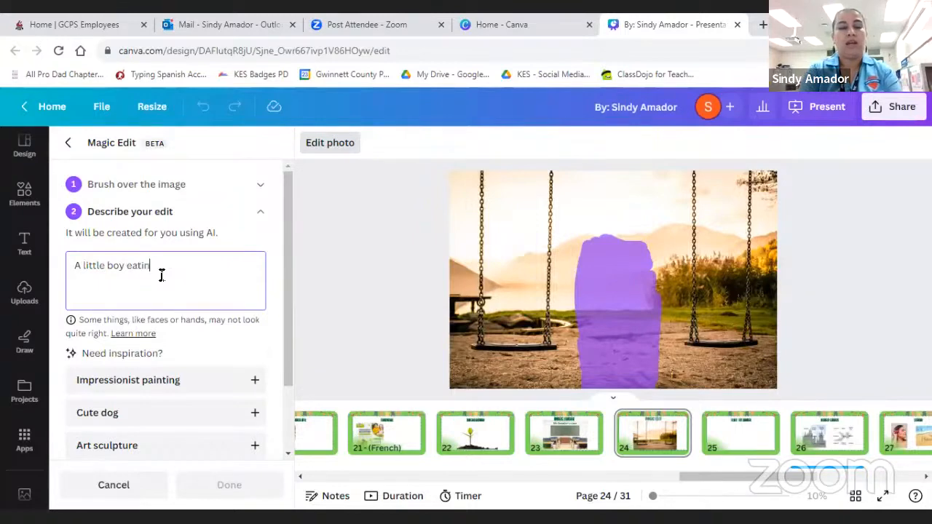
text(g a banana)
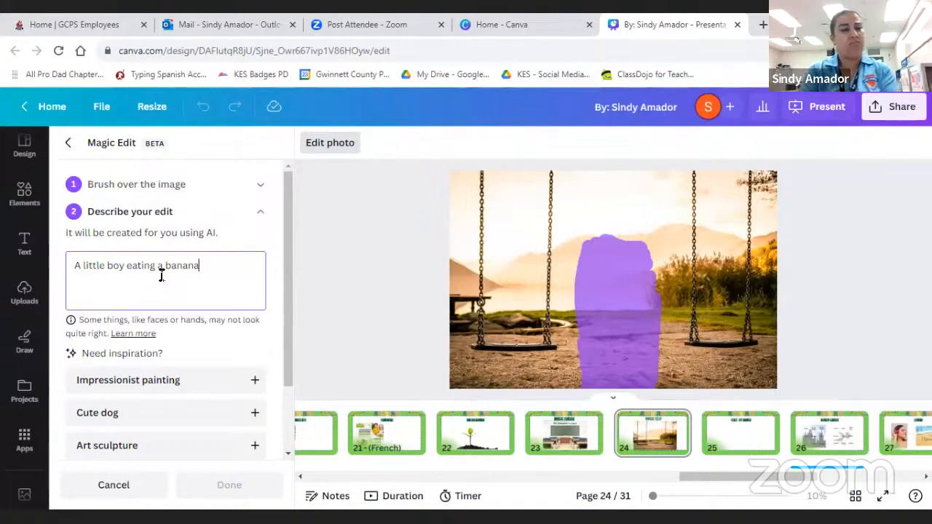
scroll(162, 276, down, 1)
scroll(162, 276, down, 1)
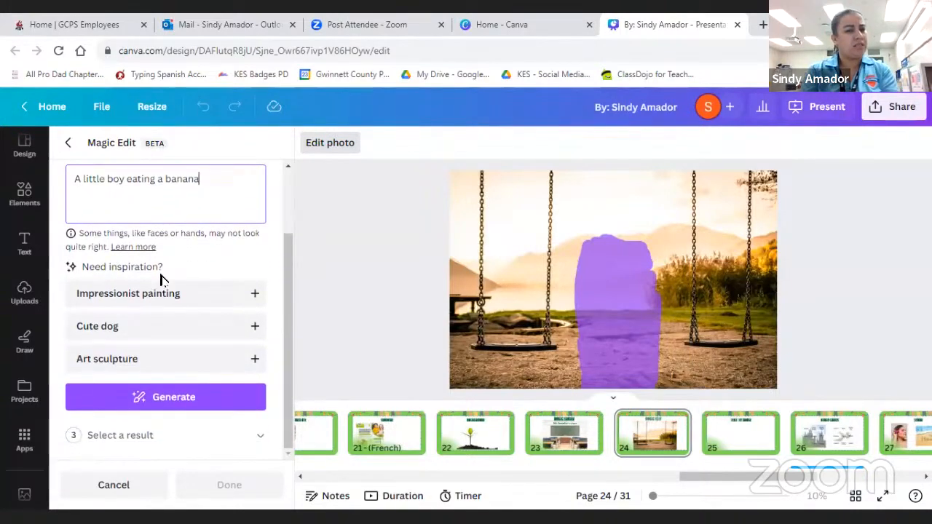
click(179, 399)
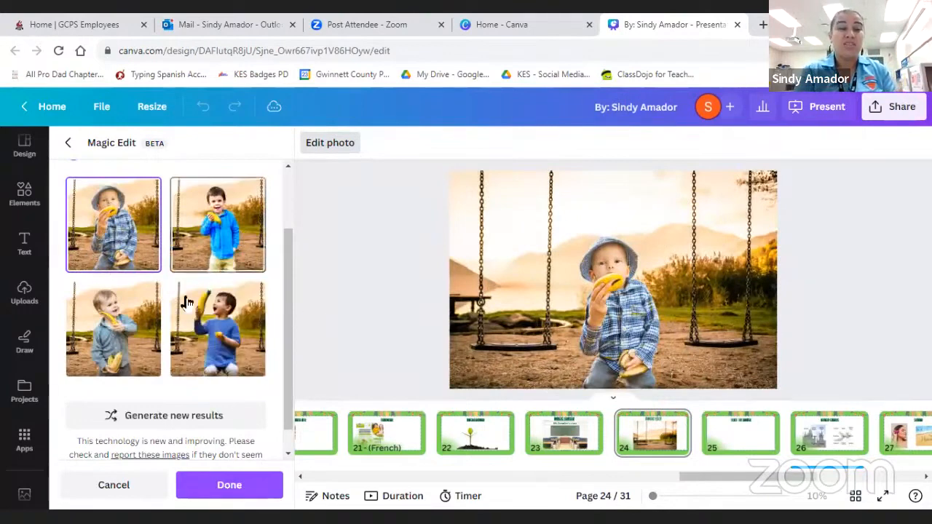
- Compare the generated images and apply the one of the boy in a blue sweater holding up a banana
click(241, 244)
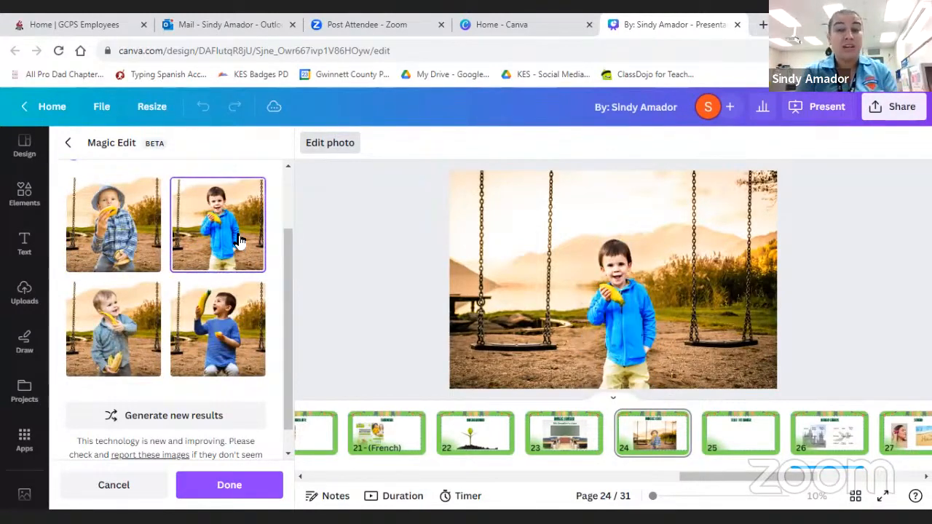
click(124, 342)
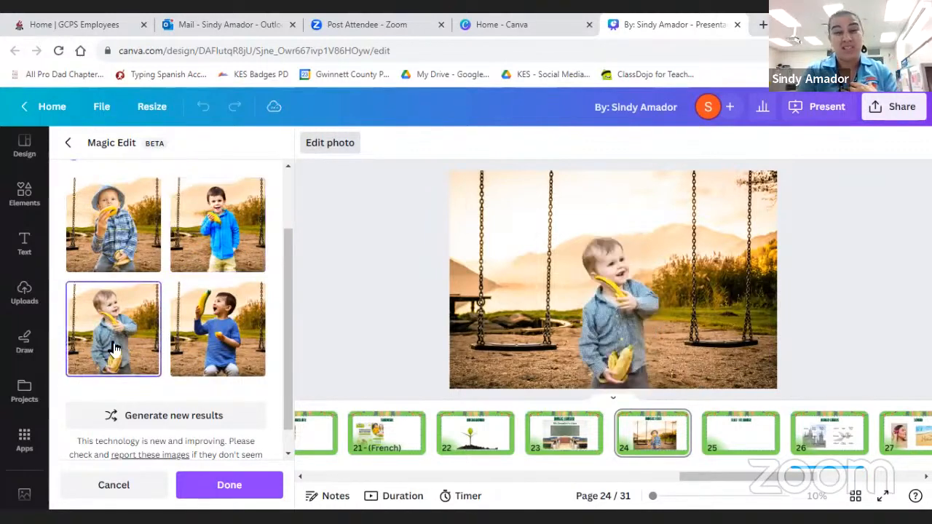
click(220, 325)
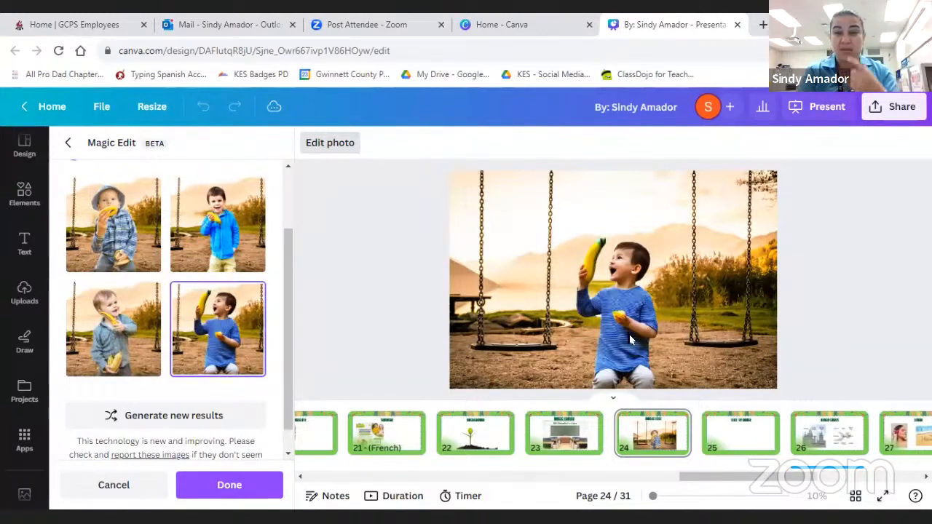
click(222, 486)
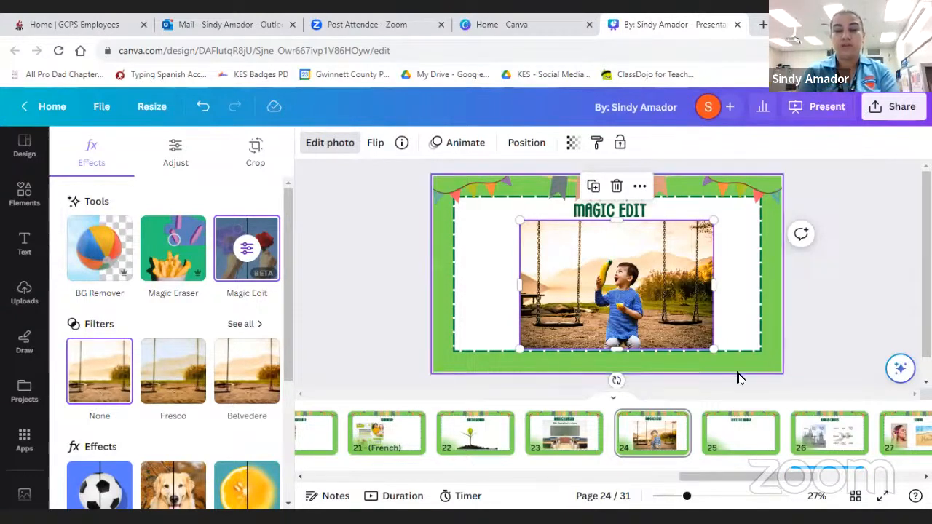
- Go to the Text to Image page, page 25, and open the Text to Image app from the popular apps
click(724, 438)
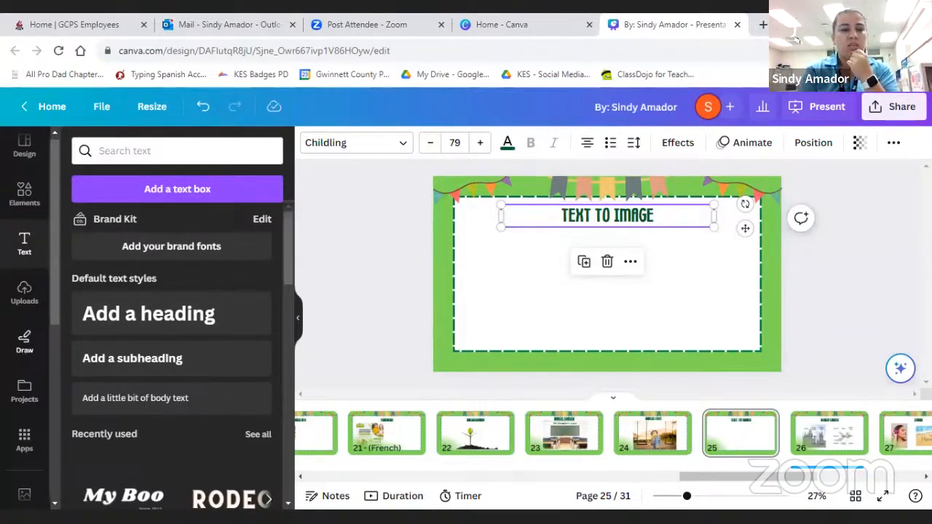
scroll(24, 331, down, 5)
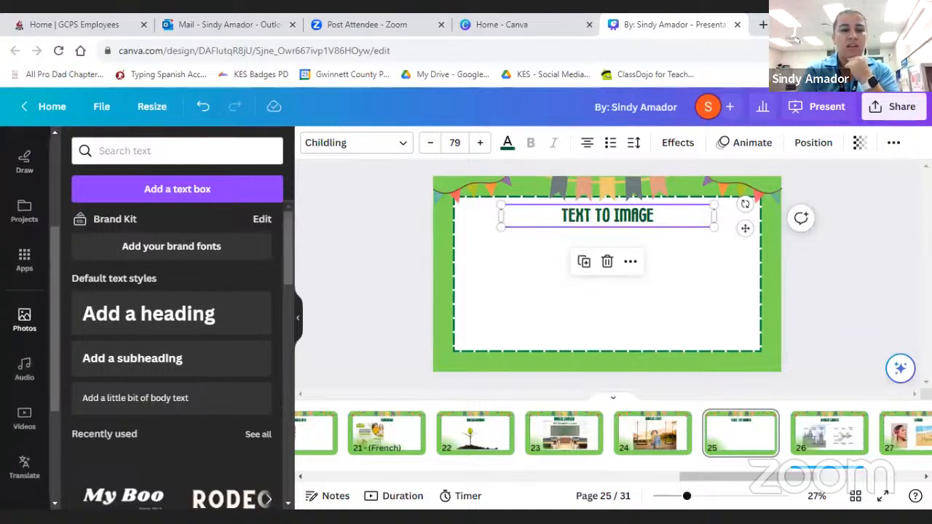
click(25, 266)
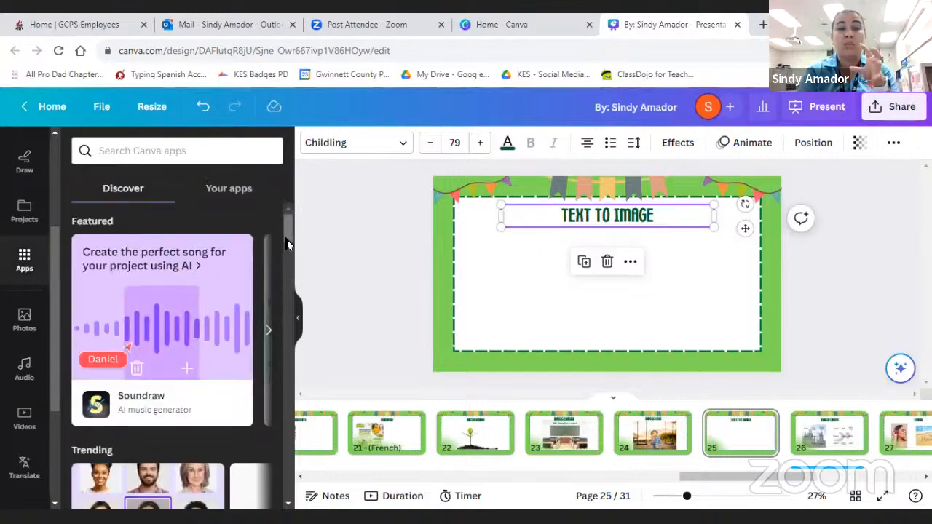
drag(290, 232, 289, 243)
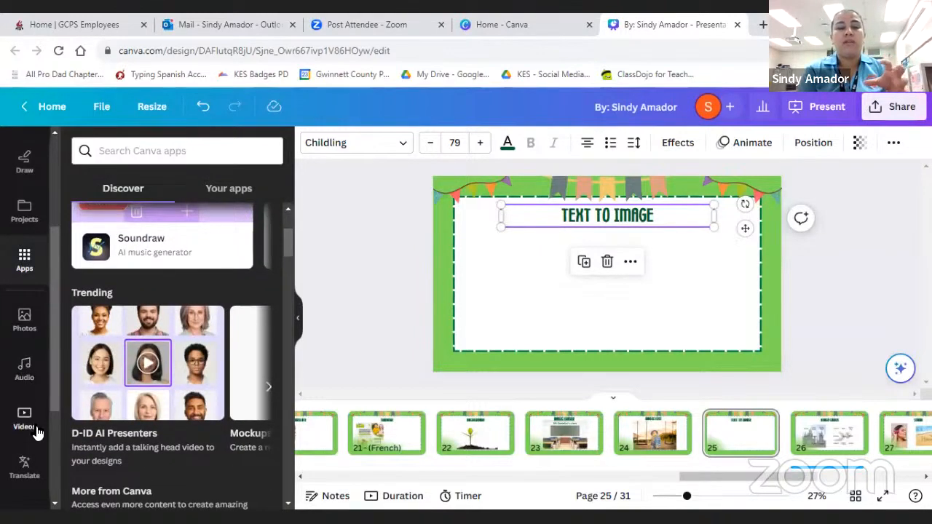
scroll(38, 433, down, 1)
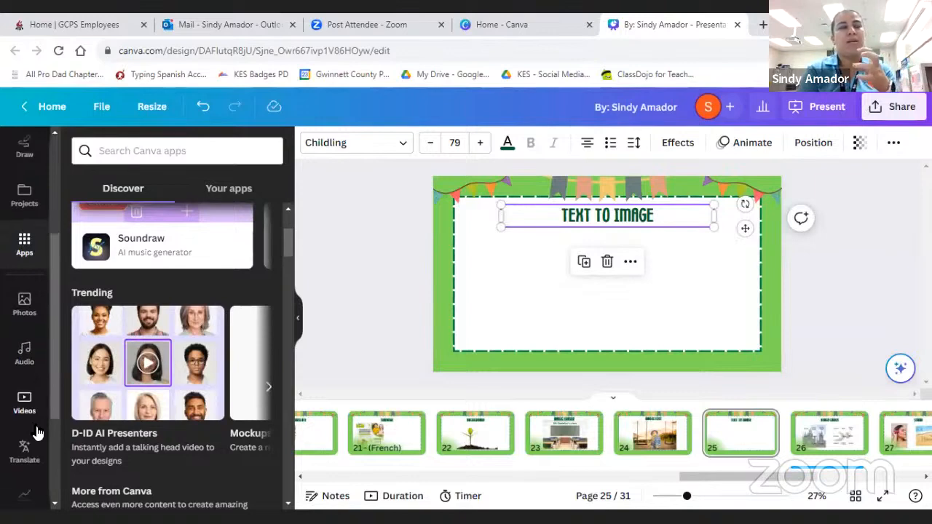
scroll(33, 429, down, 2)
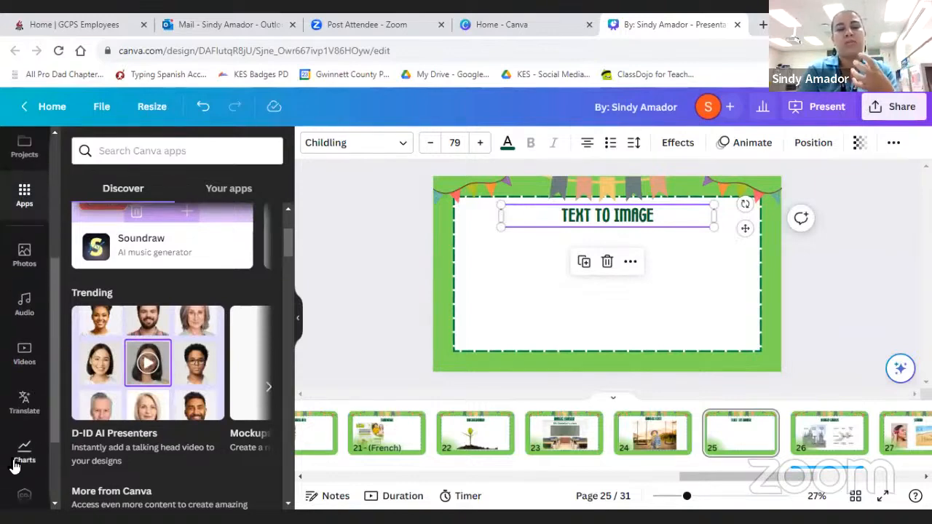
scroll(13, 466, down, 3)
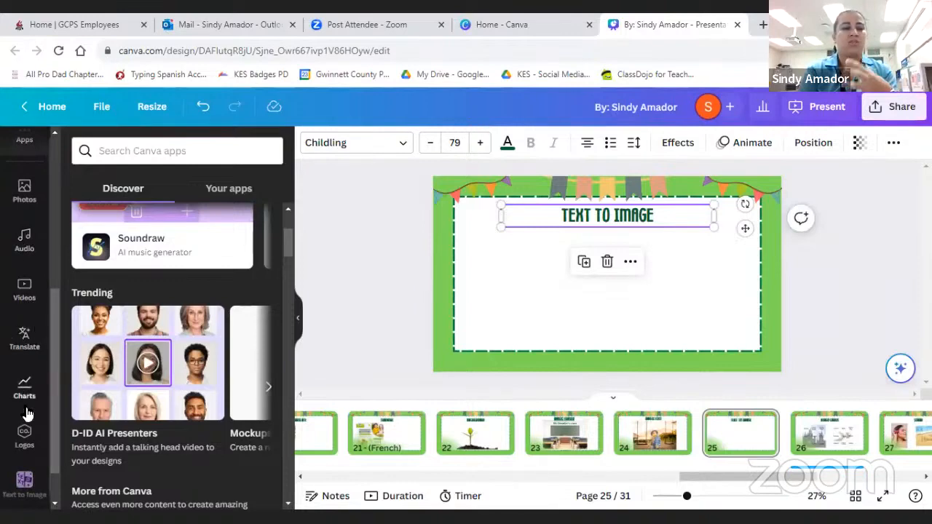
scroll(24, 429, down, 2)
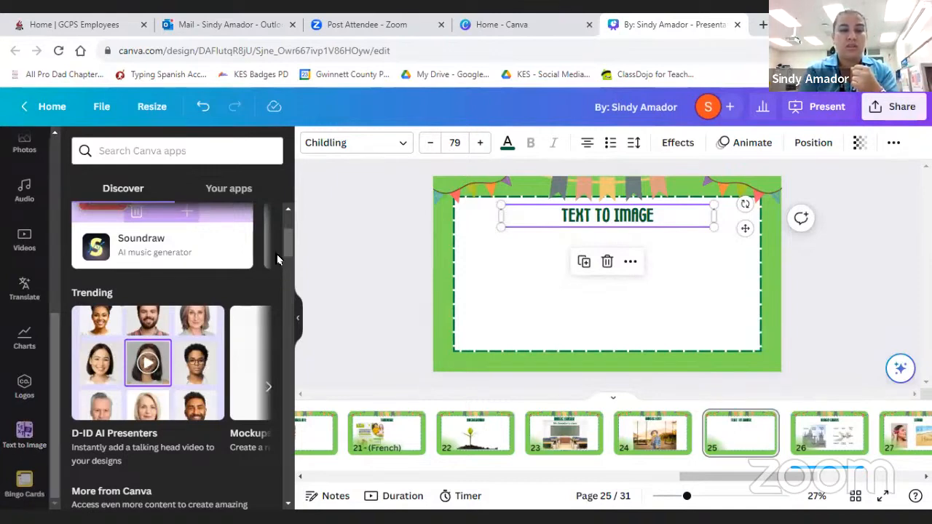
drag(289, 246, 287, 276)
scroll(218, 305, down, 3)
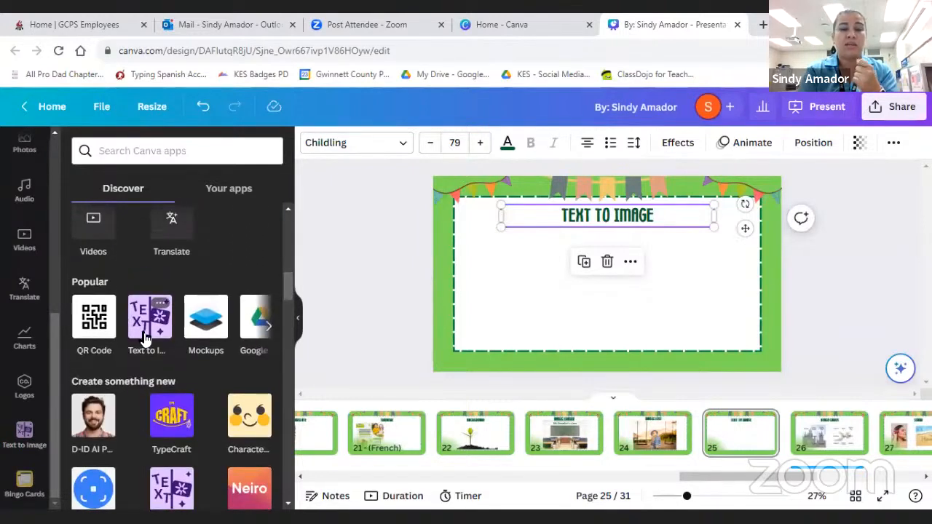
click(144, 334)
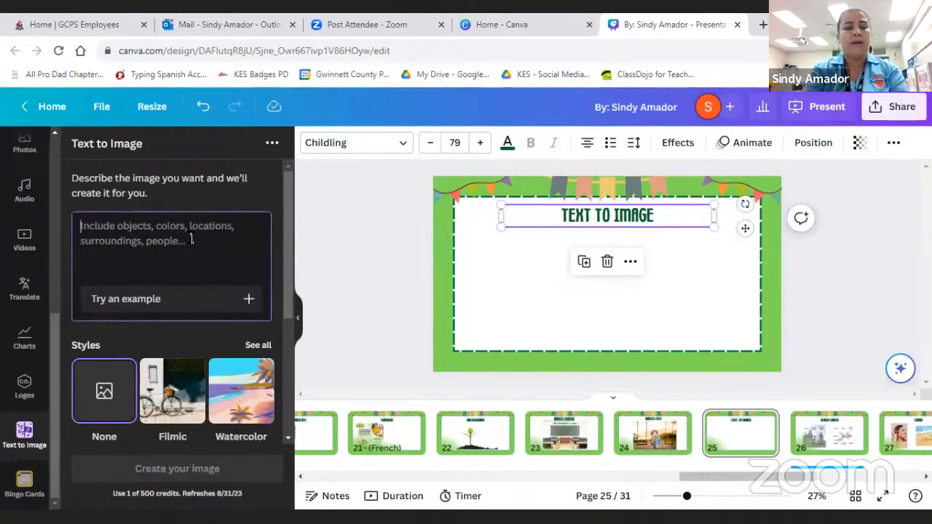
- Enter "A rainy night, two boys are talking" as the description of the image to generate
text(A ra)
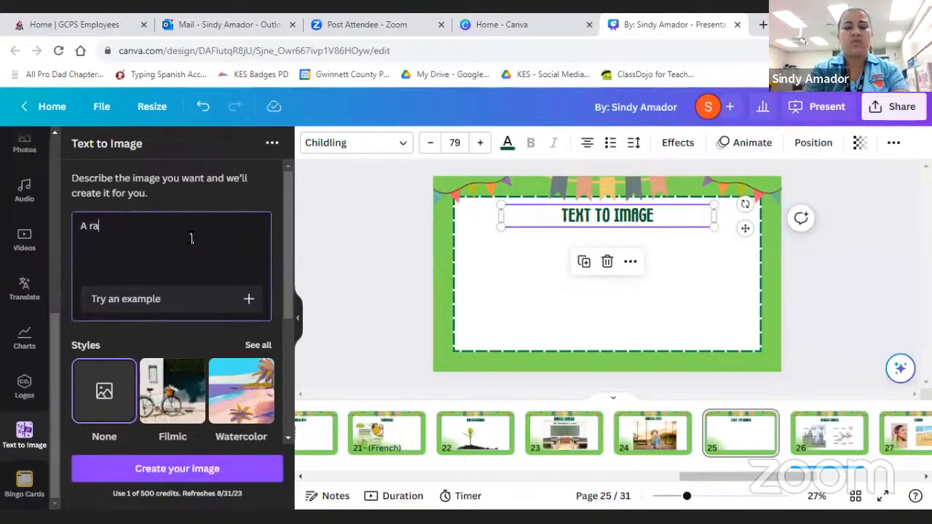
text(iny night)
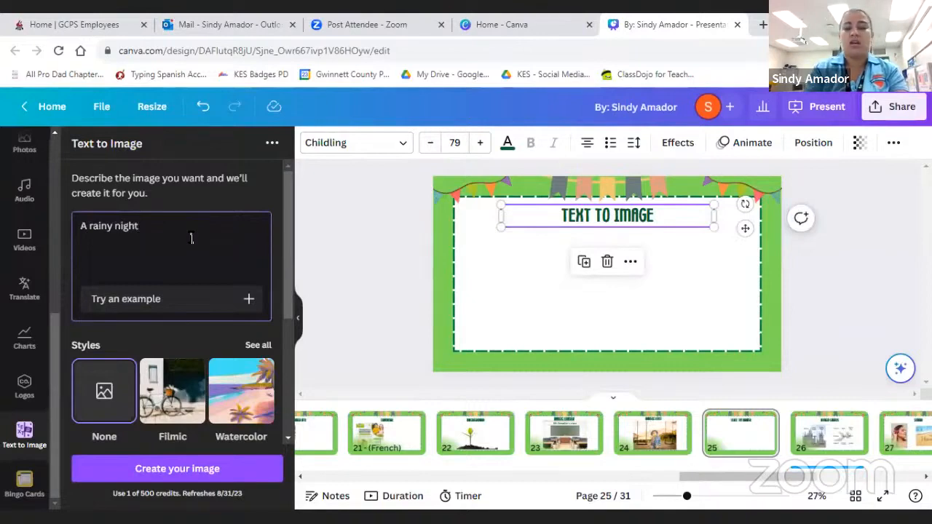
text(,)
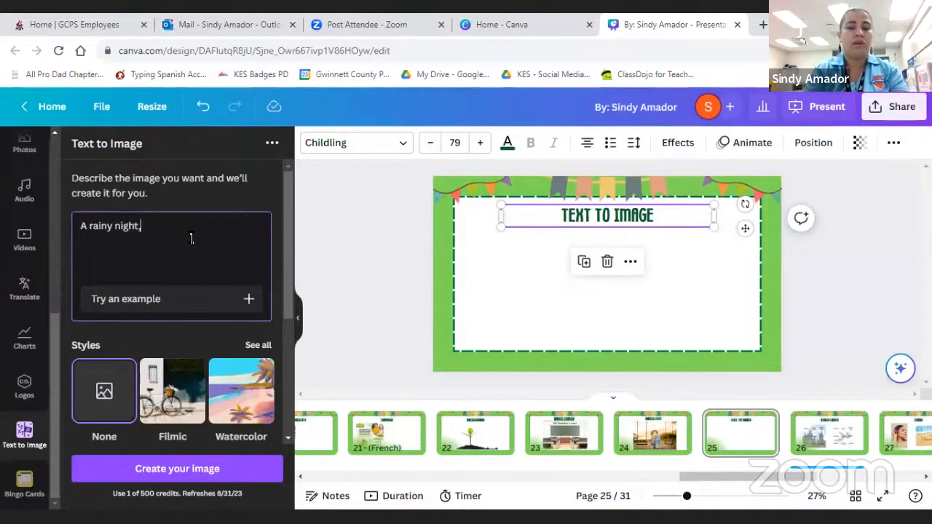
text( two boys)
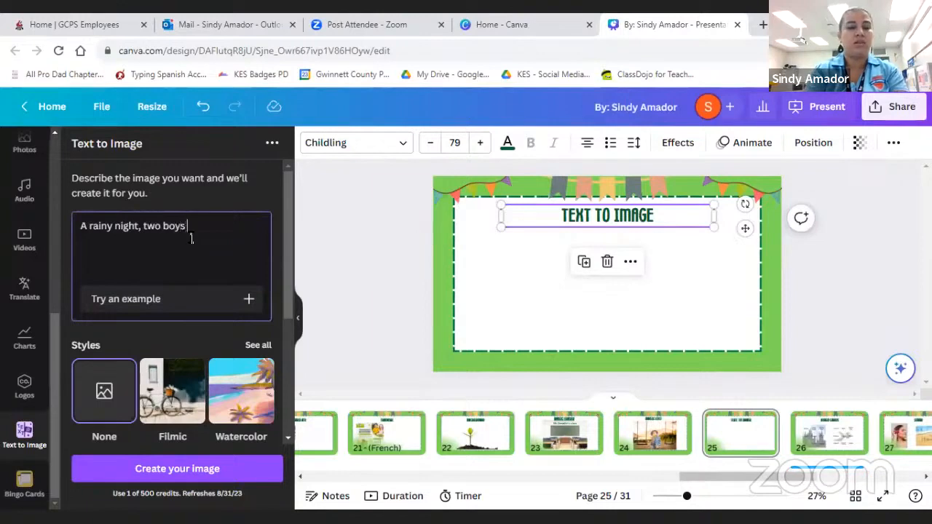
text( are talking )
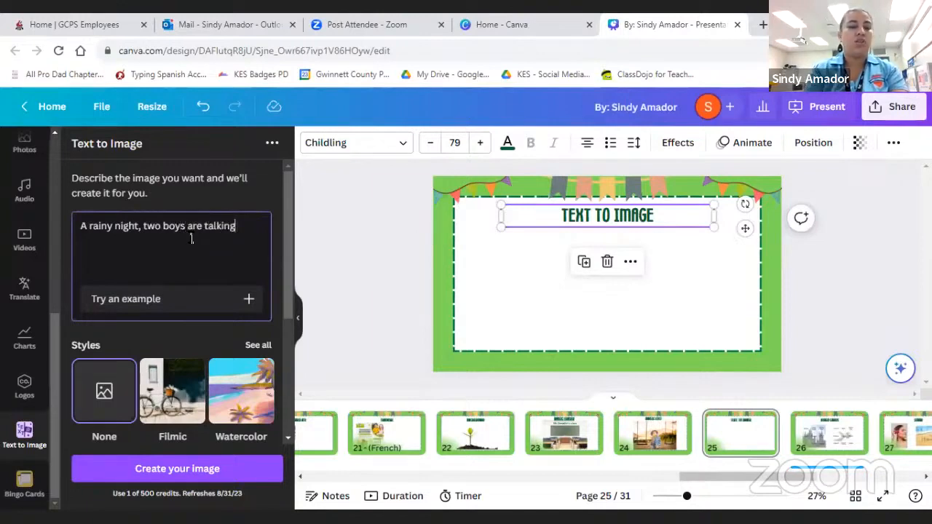
text(happy)
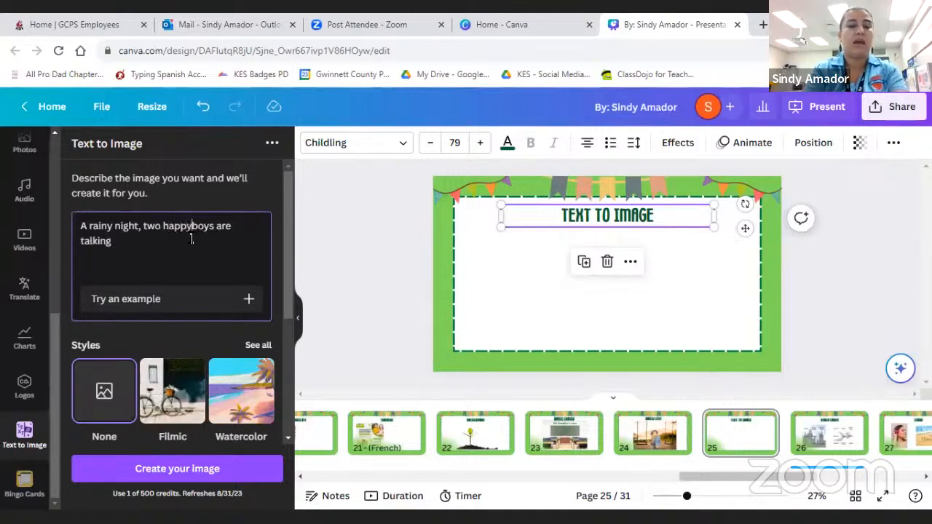
- Revise the image description to read "During a rainy night, two happy boys are talking"
key(Left)
key(Left)
key(Left)
key(Left)
key(Left)
key(Left)
key(Left)
key(Left)
key(Left)
key(Left)
key(Left)
key(Left)
key(Left)
key(Left)
key(Left)
key(Left)
key(Left)
key(Left)
key(Left)
key(Left)
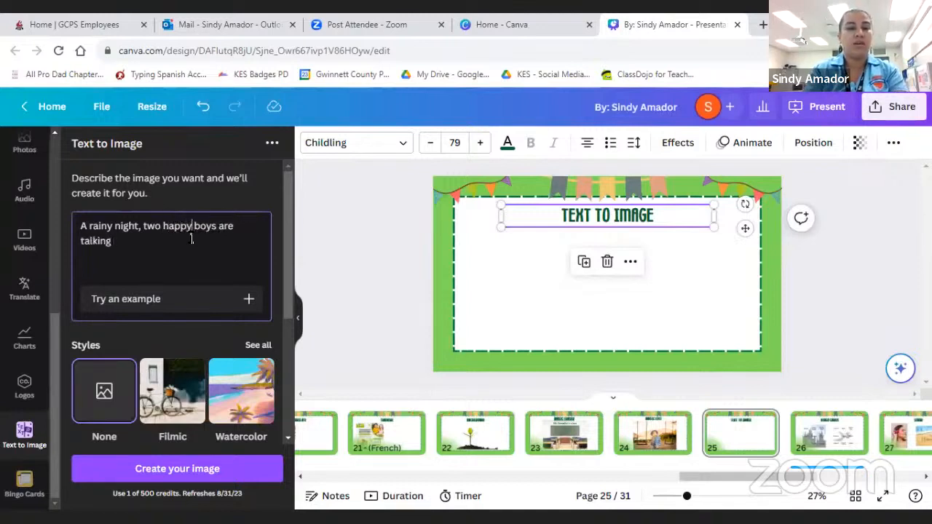
key(shift+Home)
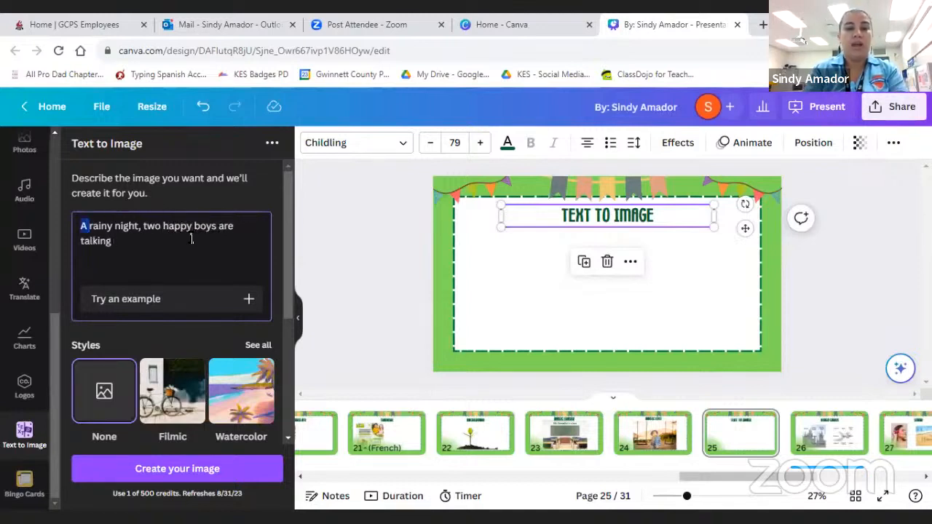
text(During)
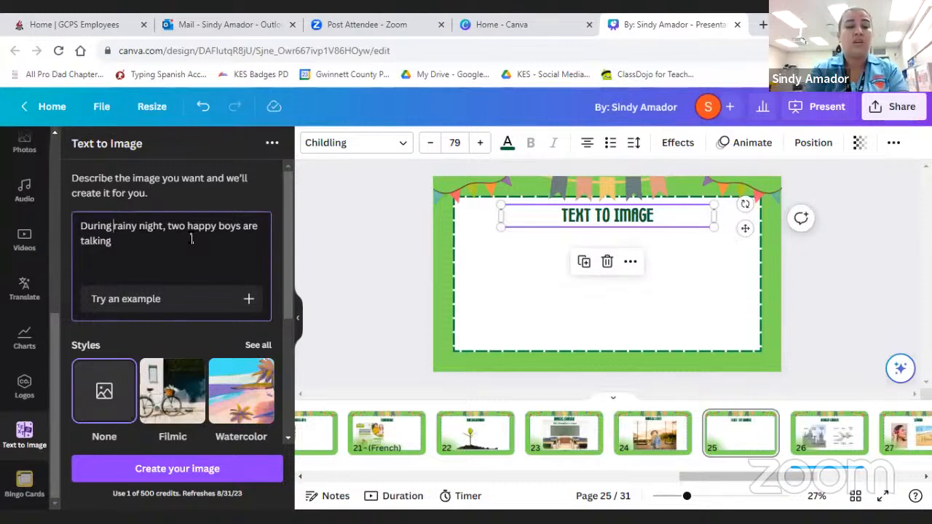
text(a)
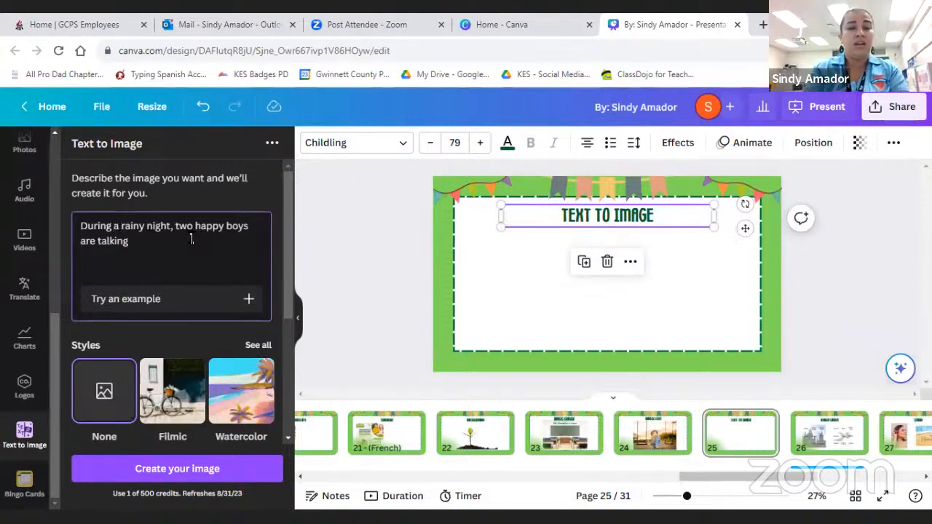
- Finish the description with "and they have an umbrella." and generate the images
click(192, 239)
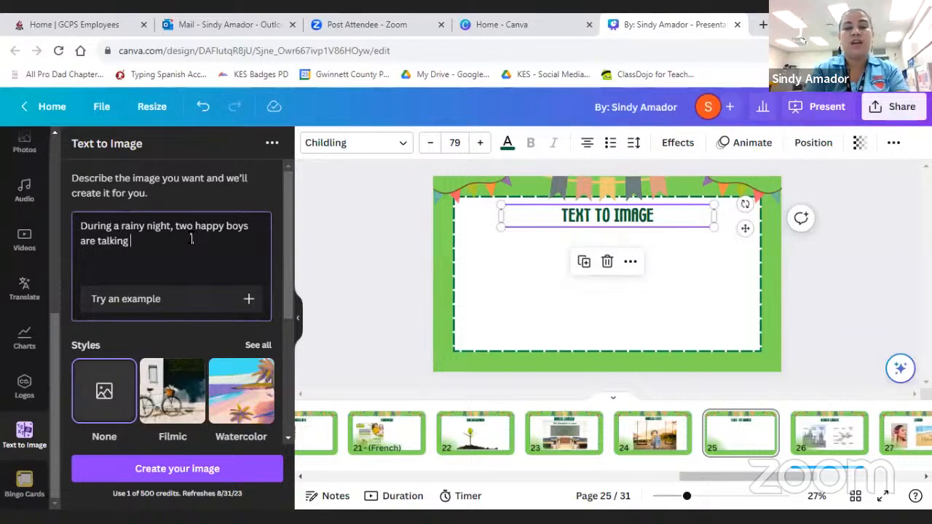
text(and )
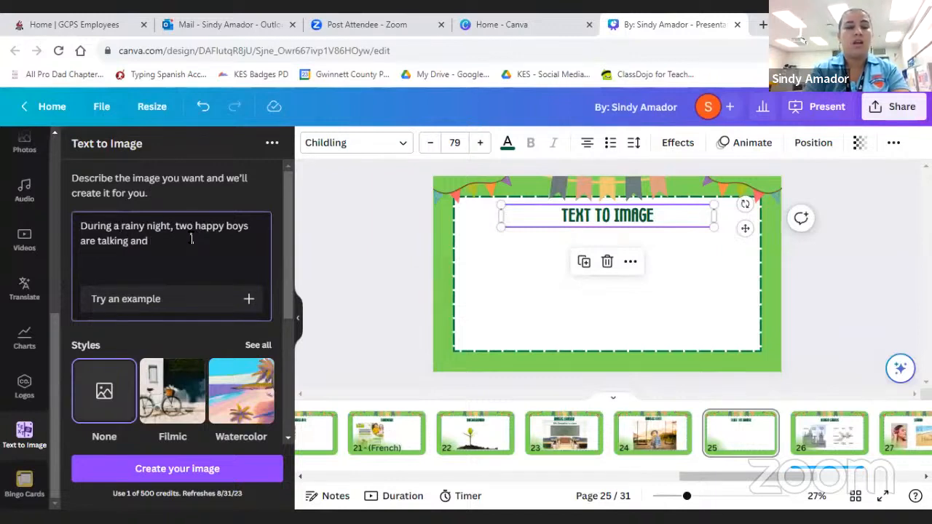
text(they have an)
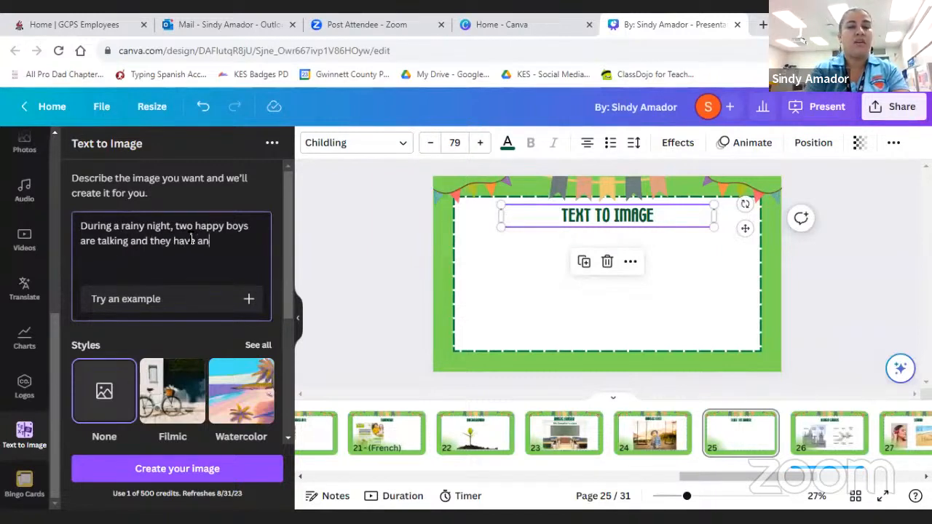
text( umbrella.)
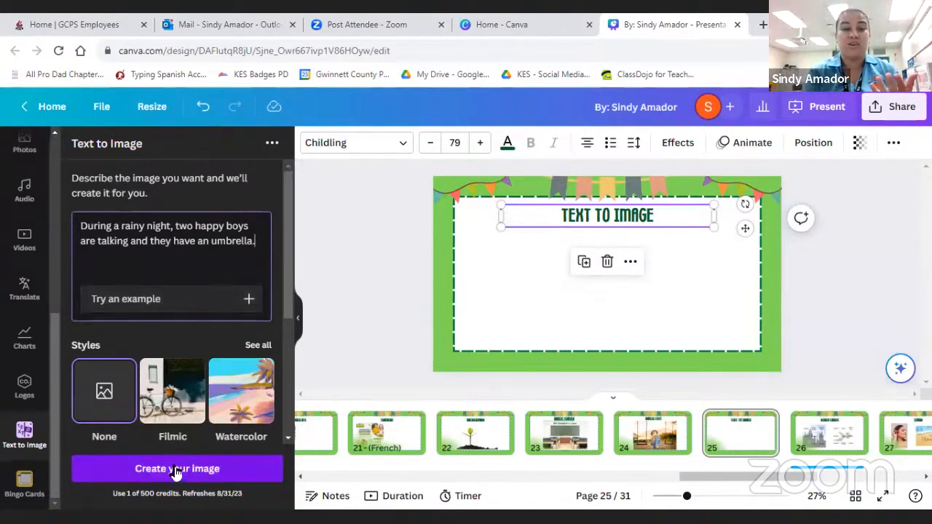
click(155, 479)
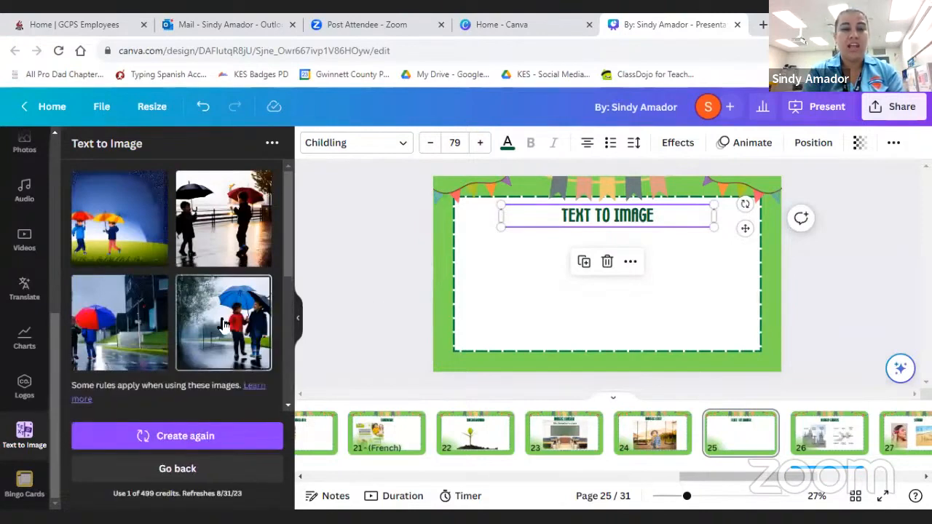
- Place the generated blue-umbrella image, slightly enlarged, on the left half of the page and the red-and-blue-umbrella image on the right half
scroll(224, 325, down, 1)
scroll(223, 325, up, 1)
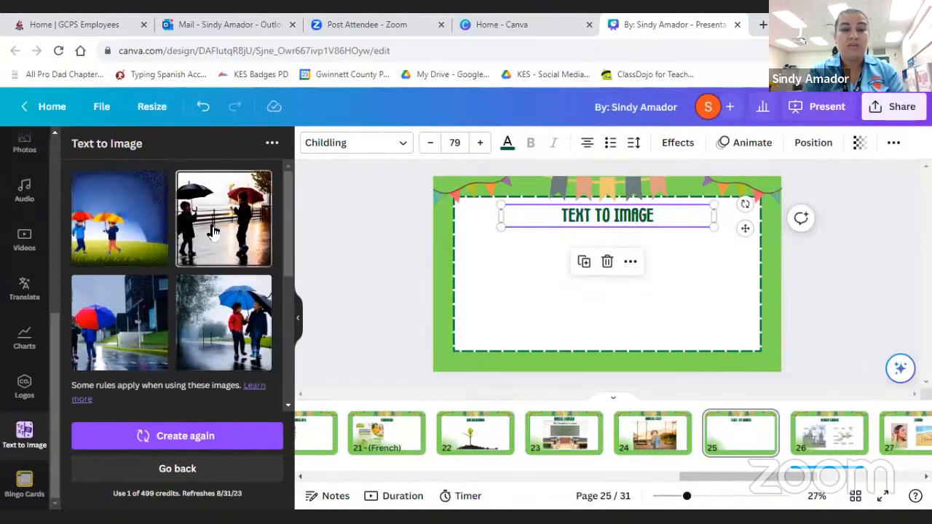
click(219, 340)
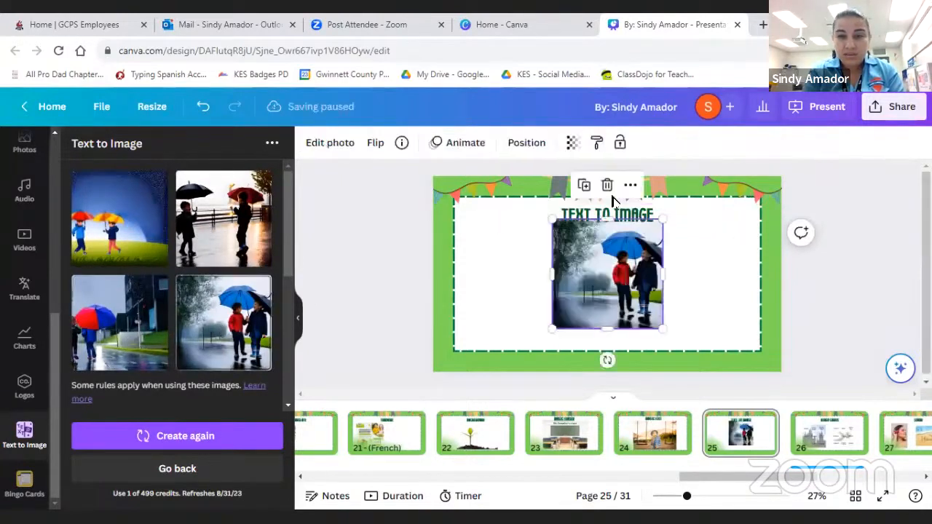
drag(599, 282, 517, 291)
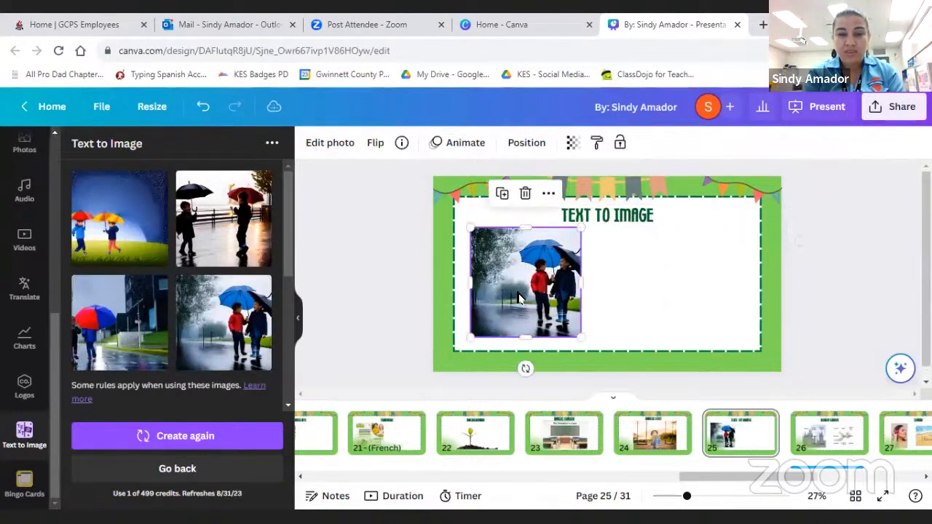
drag(580, 336, 590, 343)
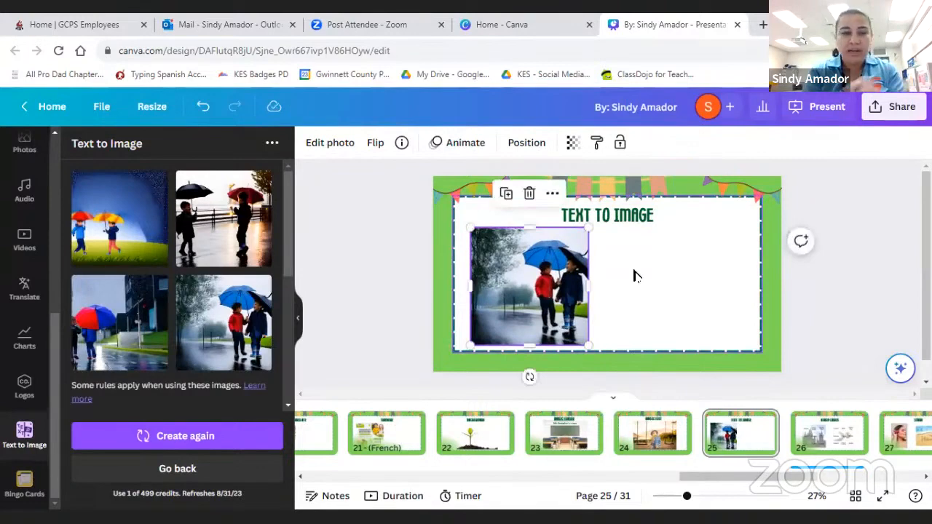
click(120, 322)
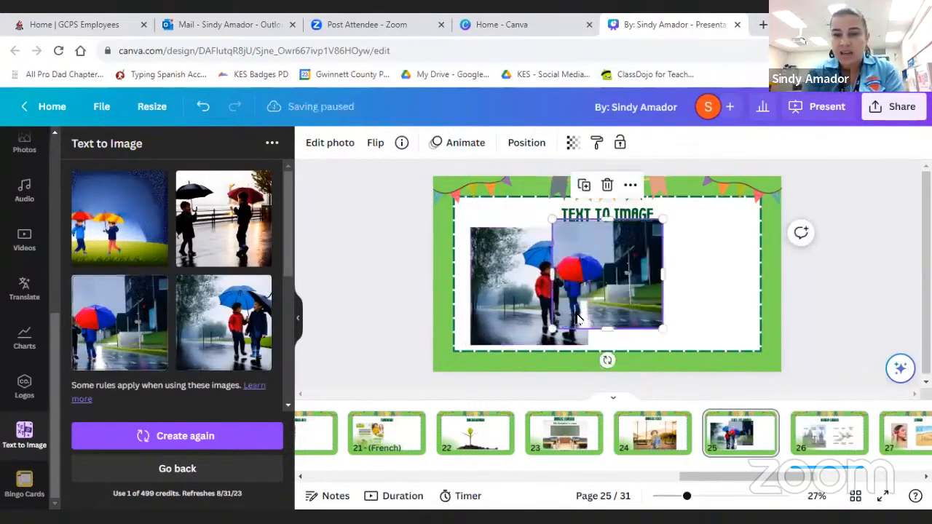
drag(624, 285, 696, 297)
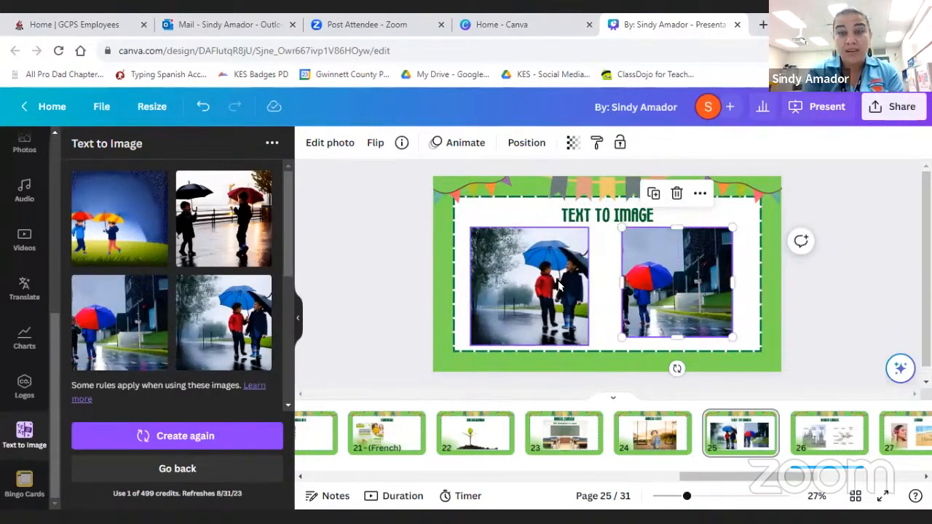
- Present page 25 in full screen to check the two generated images, and return to the editor
click(817, 115)
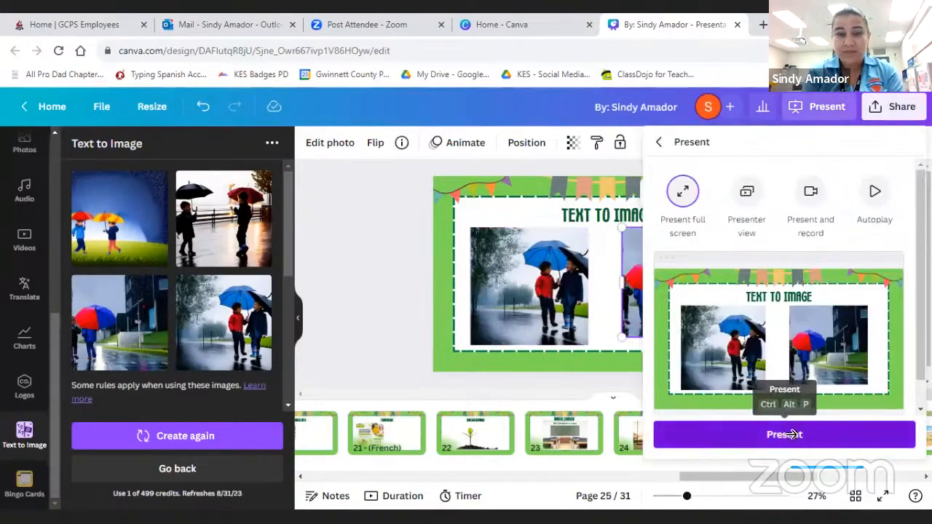
click(791, 435)
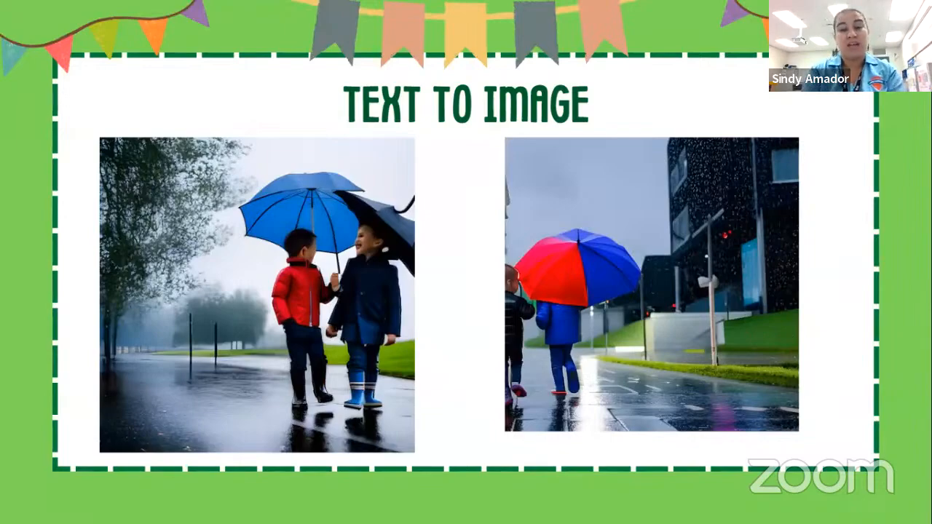
key(Escape)
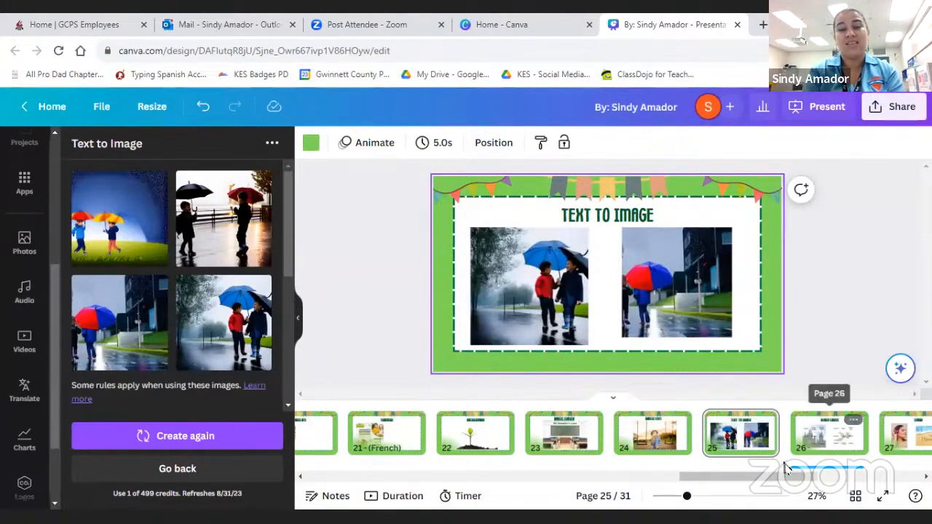
drag(750, 477, 775, 481)
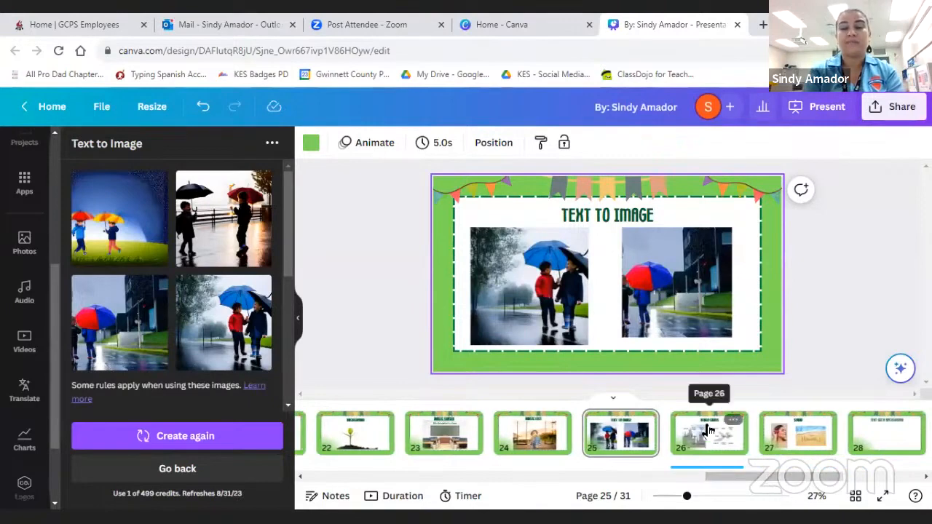
- Present page 25 in full screen, advance to the Bingo Cards page, and return to the editor on page 25
click(821, 110)
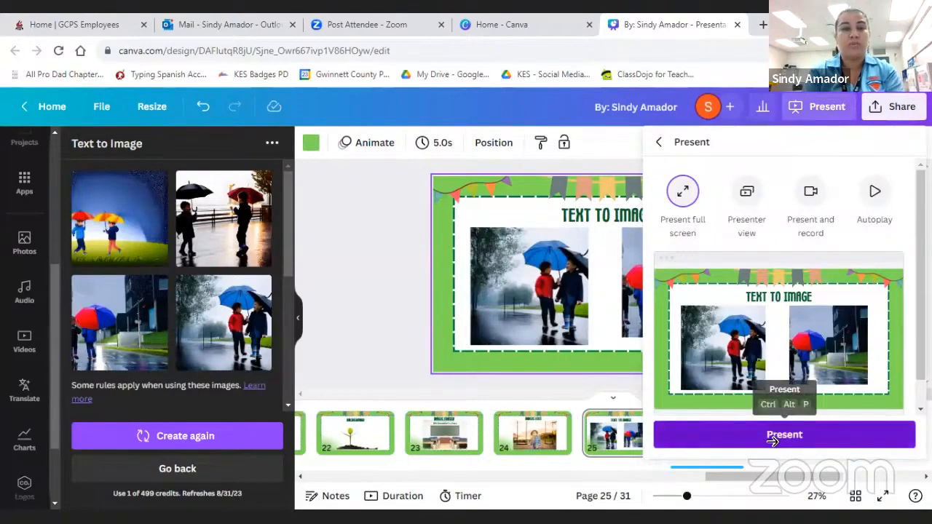
click(772, 437)
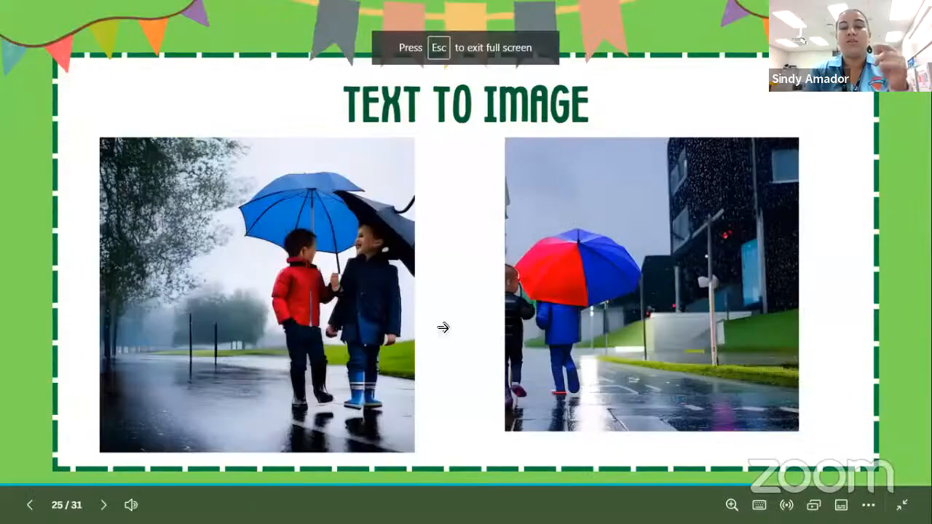
click(444, 329)
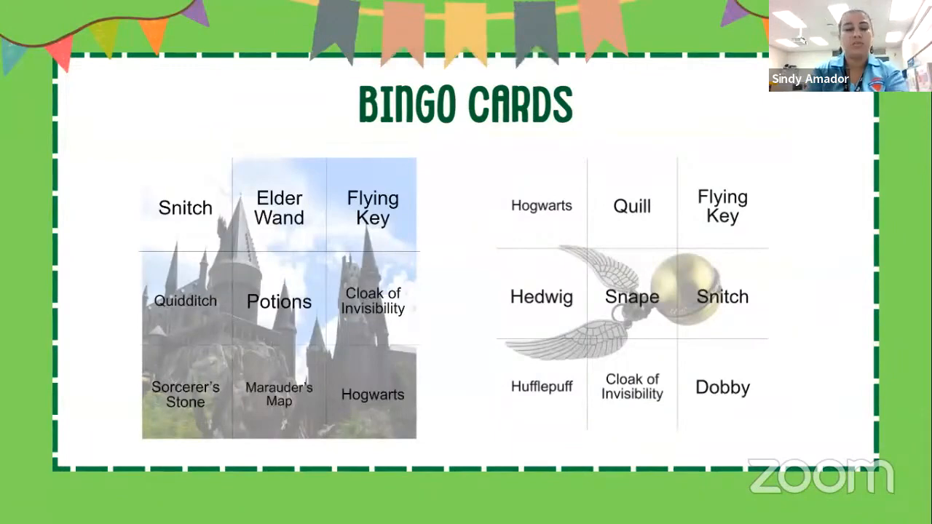
key(Left)
key(Escape)
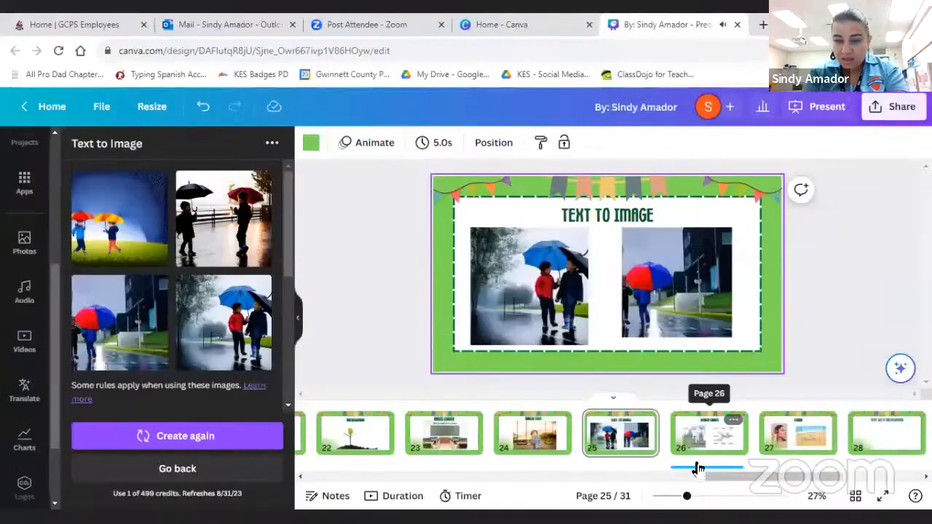
- Move the audio track beneath page 26 so that it plays on page 27, the Sound page
click(706, 457)
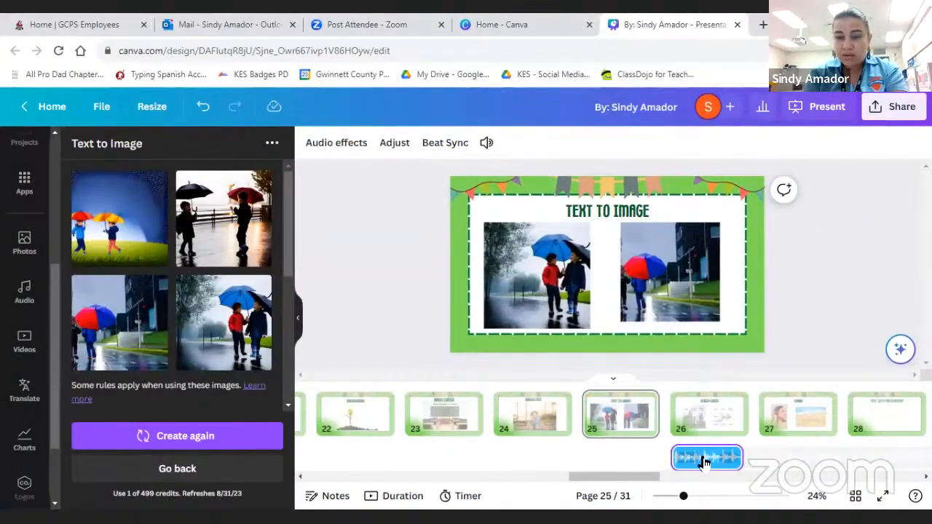
drag(707, 457, 795, 457)
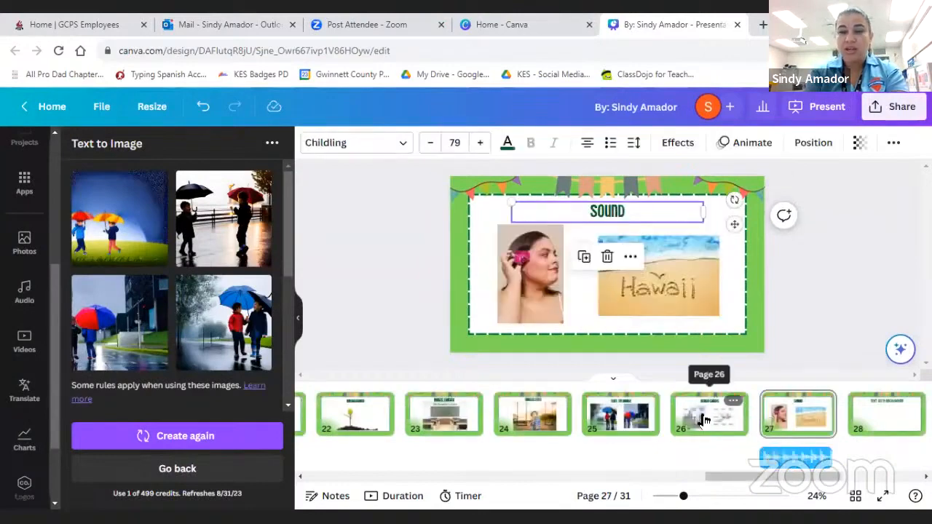
- Present page 26 with the two bingo cards in full screen
click(717, 416)
click(827, 109)
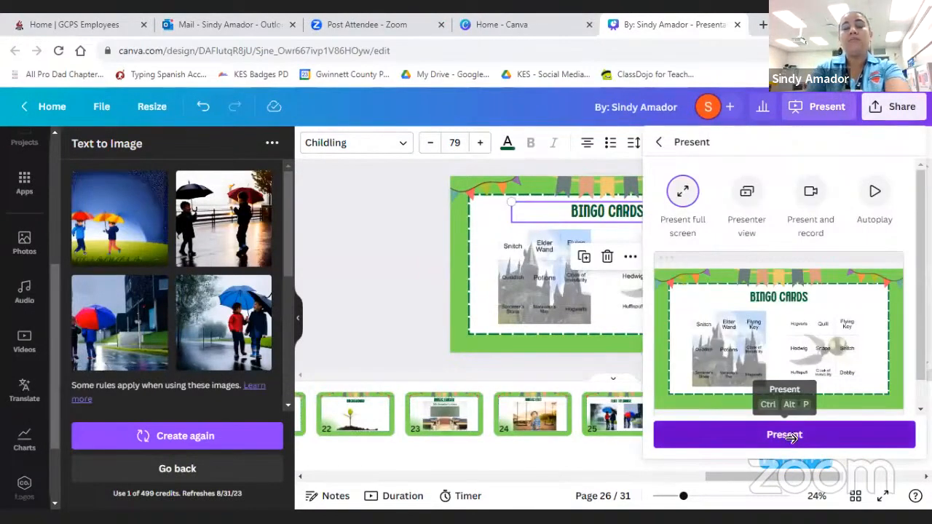
click(784, 435)
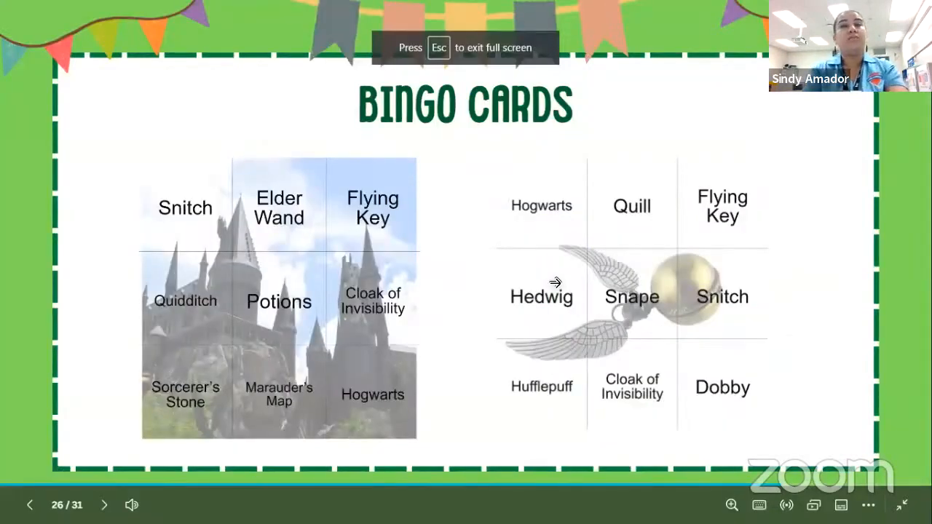
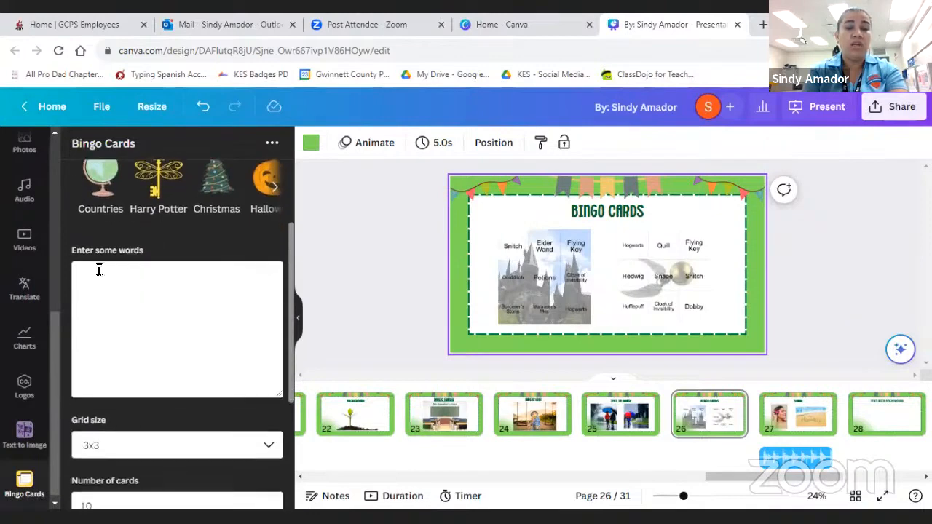
- Review the bingo card settings, then present page 26 in full screen, advance to the Sound page, and return to the editor
scroll(99, 269, down, 3)
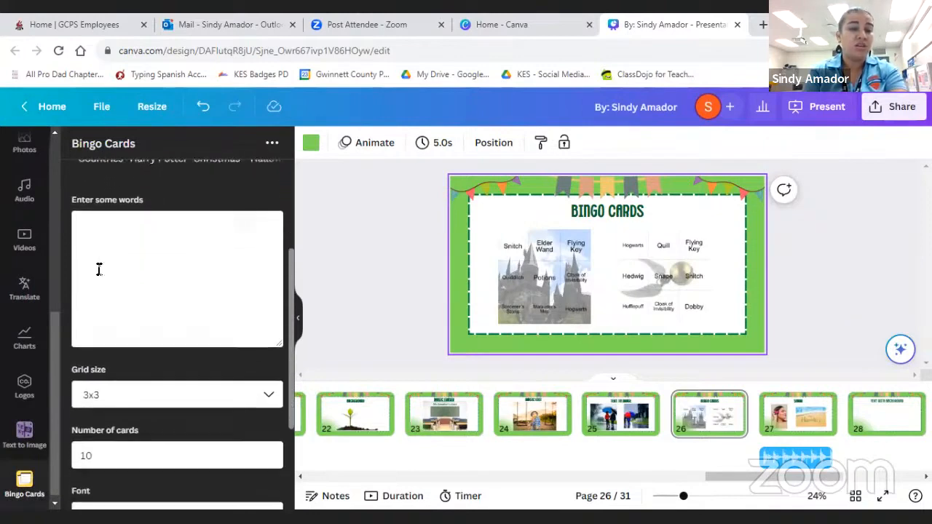
scroll(125, 411, down, 2)
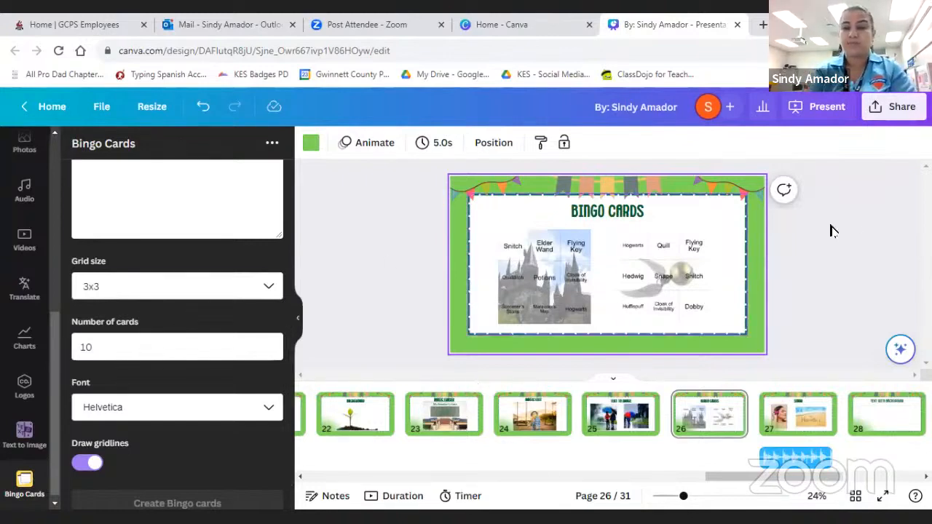
click(819, 109)
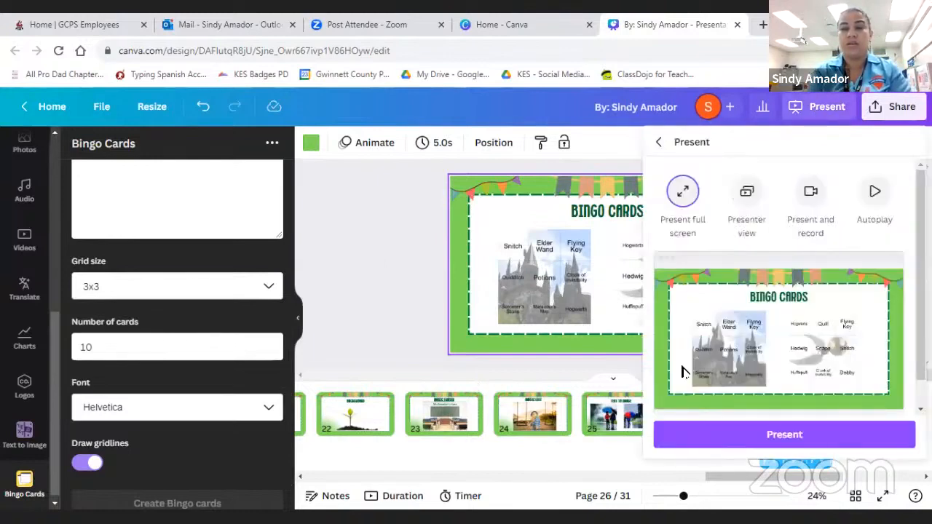
click(757, 425)
click(781, 293)
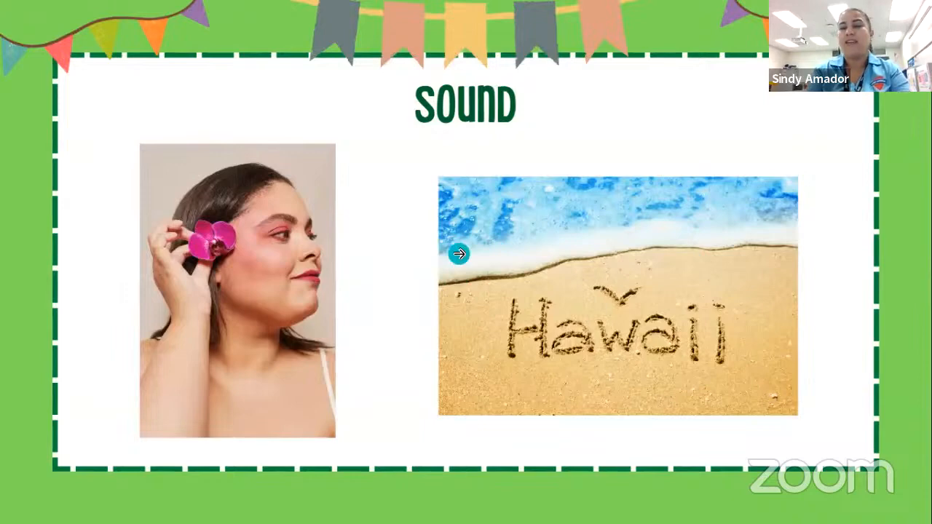
key(Escape)
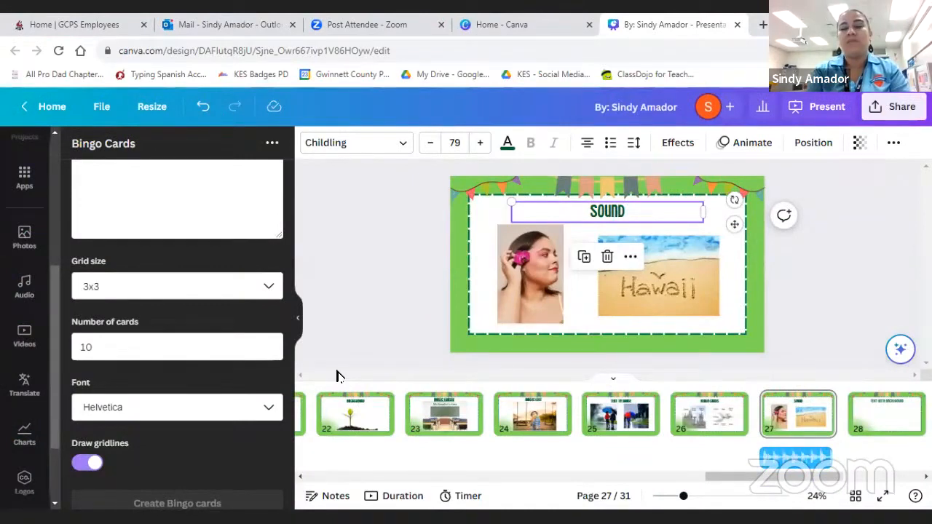
- Open the audio library and preview By the Fire, Cry Female 3 and Rollin (inst), stopping playback after the last one
scroll(235, 298, up, 3)
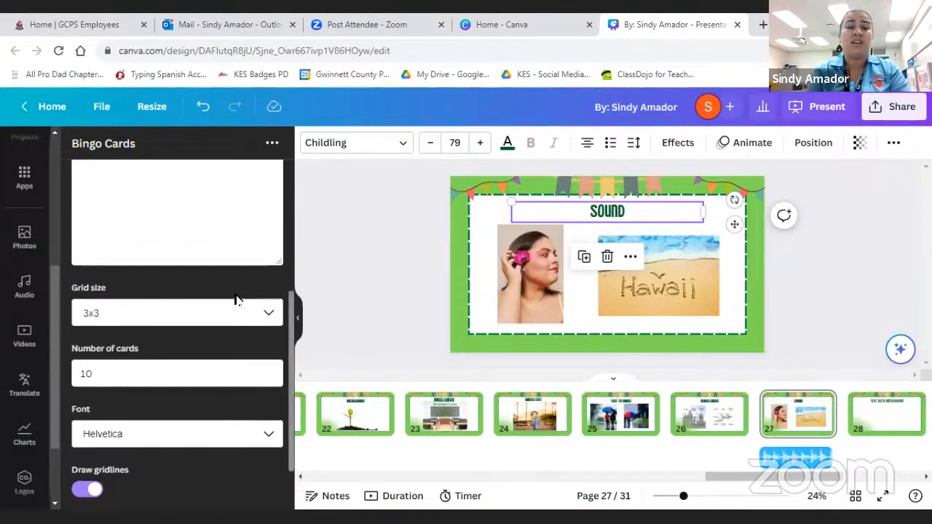
scroll(51, 359, up, 3)
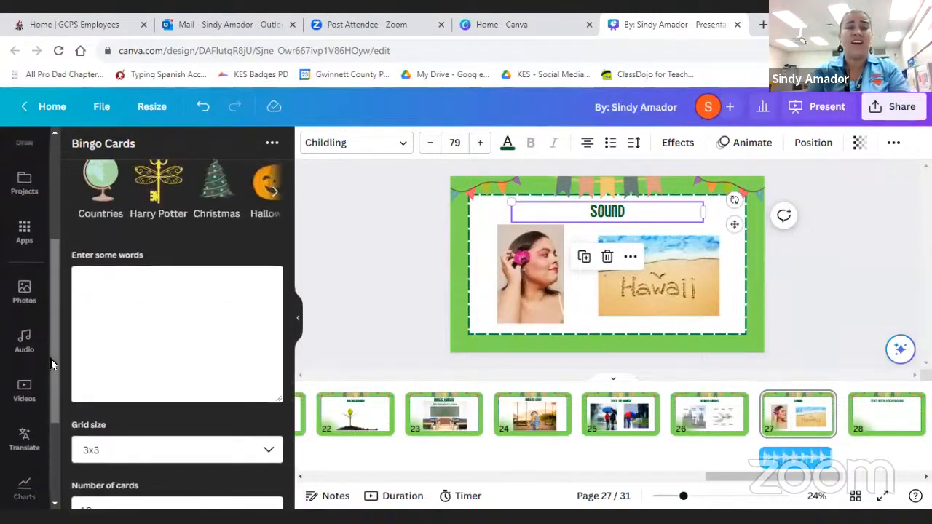
scroll(51, 359, up, 2)
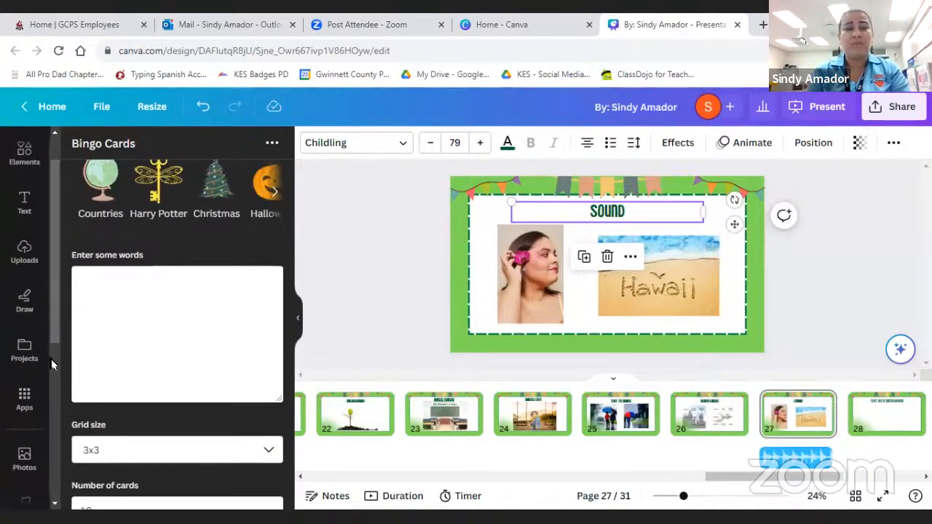
scroll(51, 359, down, 5)
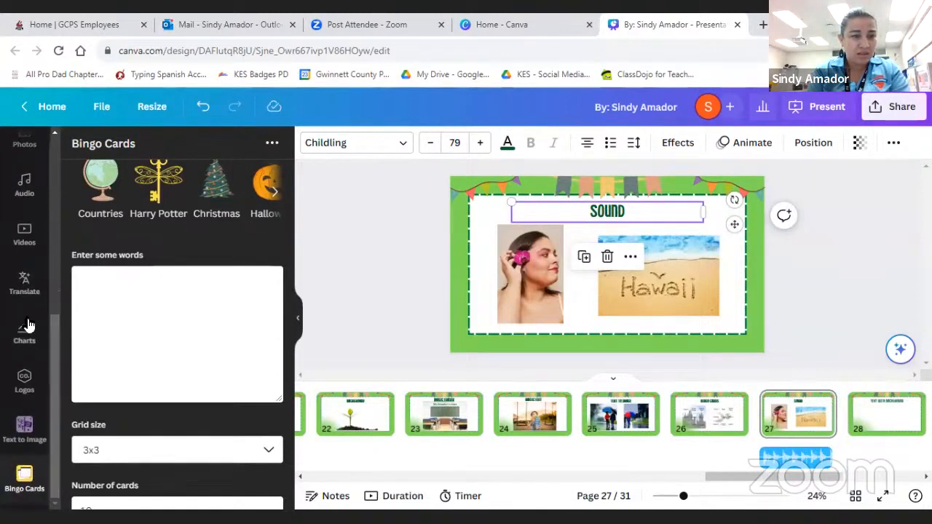
scroll(27, 321, up, 2)
click(28, 251)
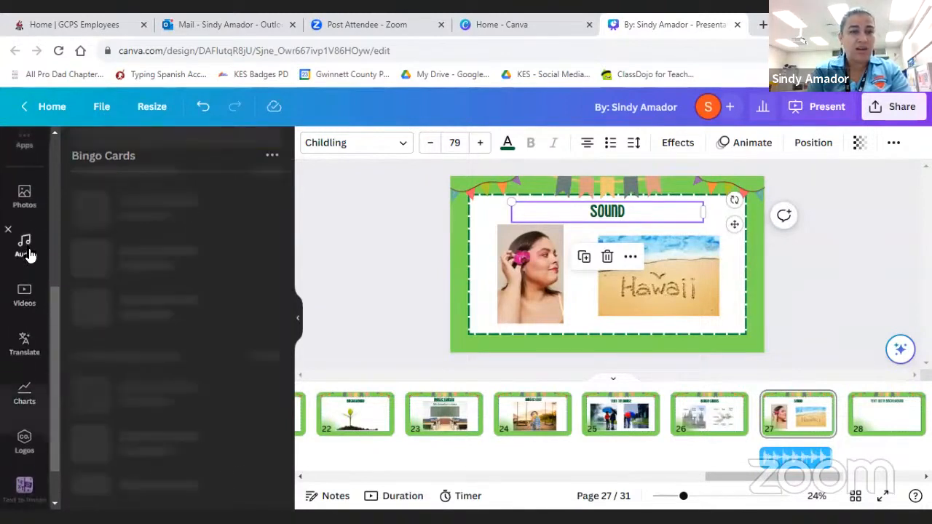
click(173, 150)
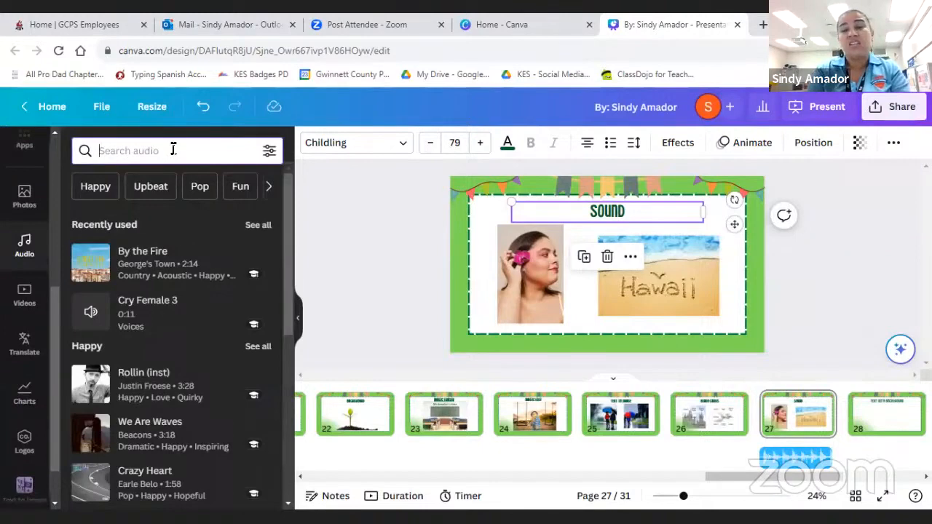
click(95, 267)
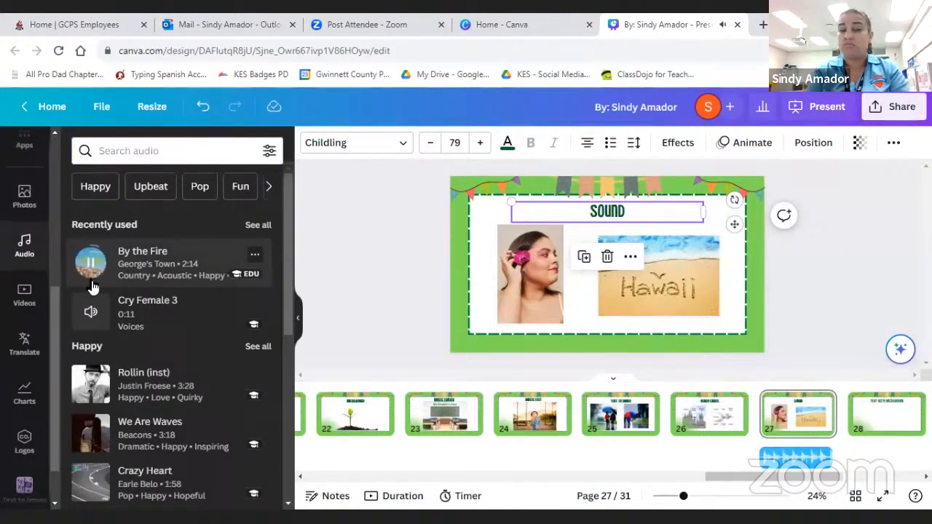
click(91, 314)
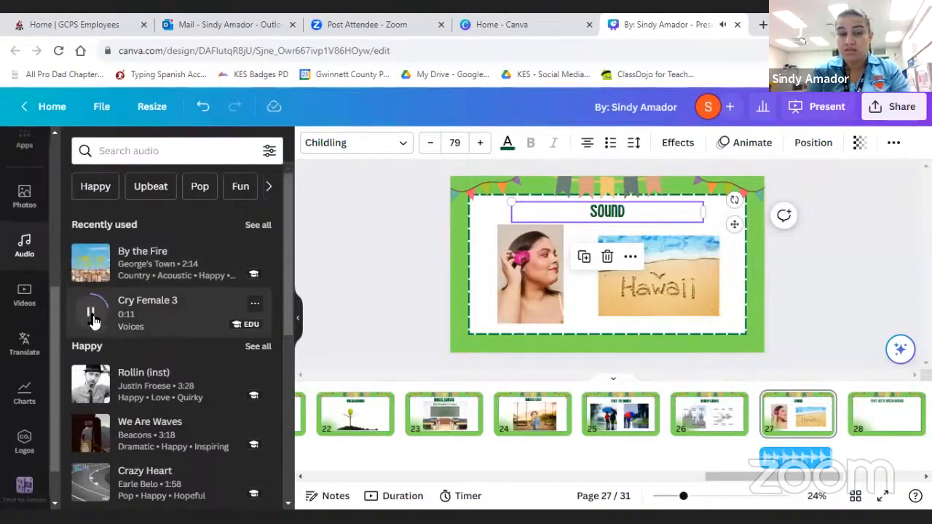
click(88, 387)
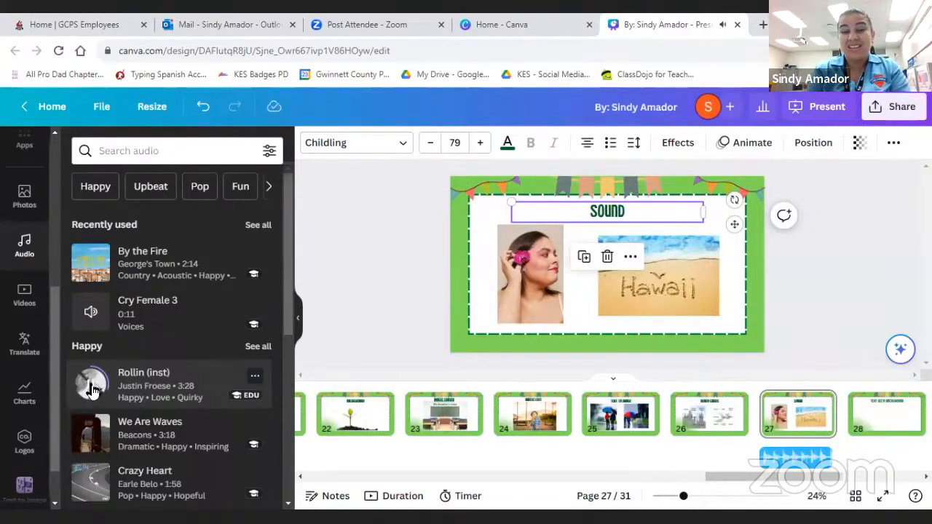
click(91, 388)
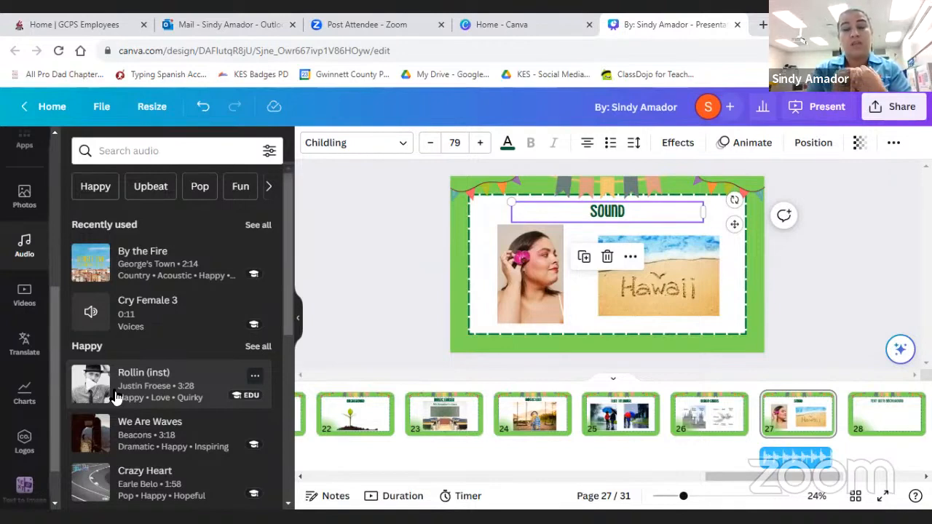
- Search the audio library for "a flushing toilet", preview Toilet Flush 13, and clear the search
click(151, 150)
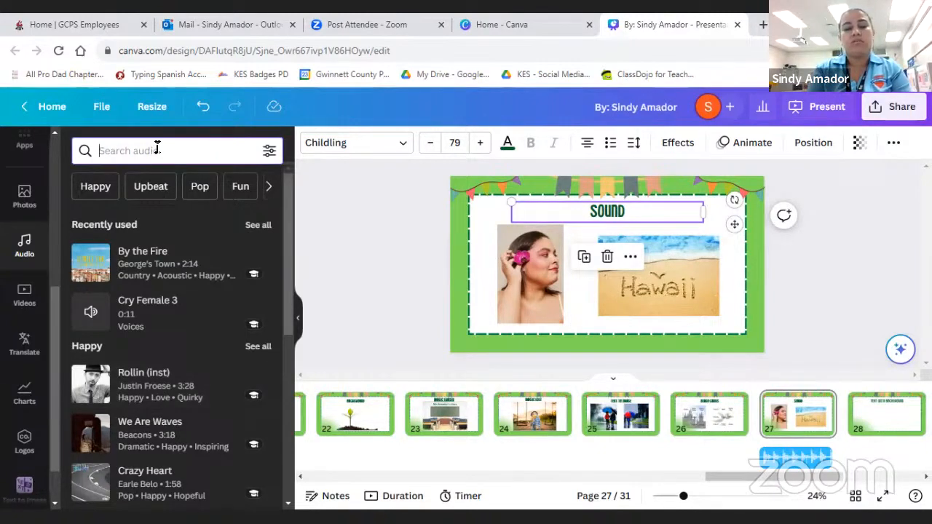
text(a f)
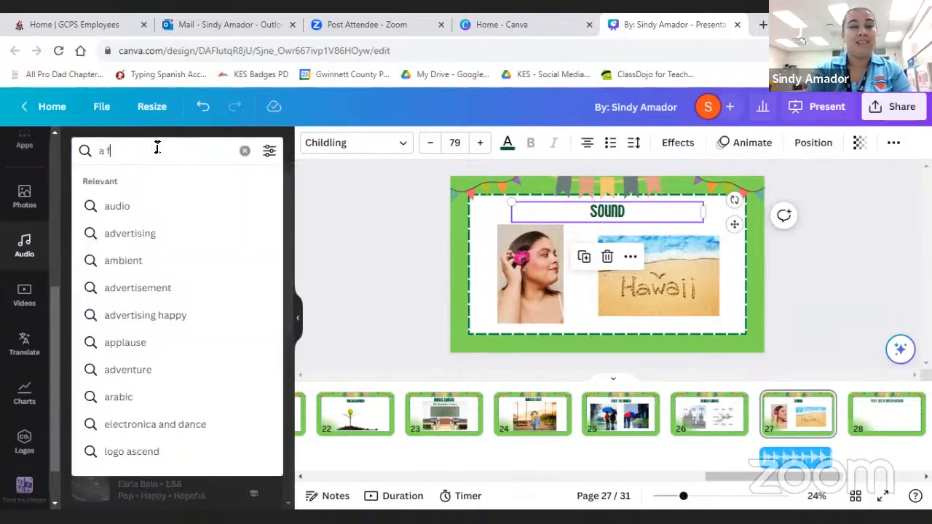
text(lushin)
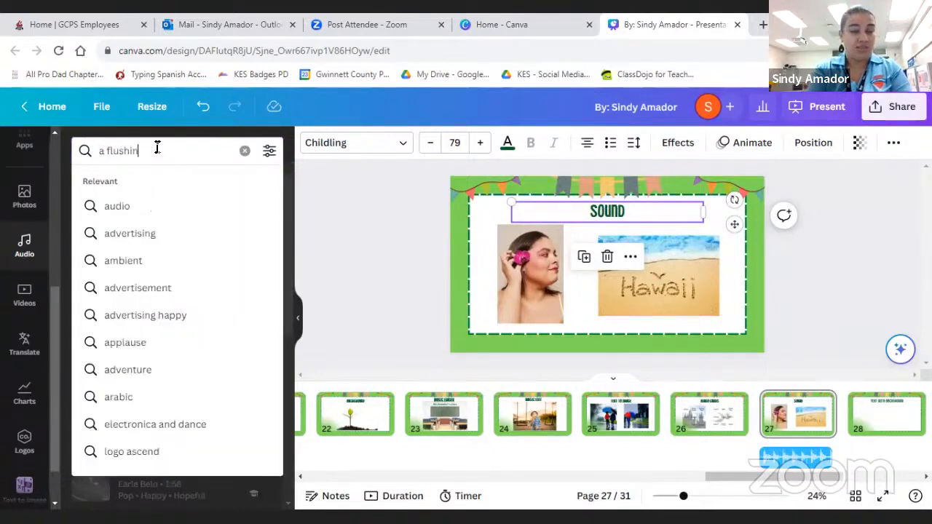
text(g toilet)
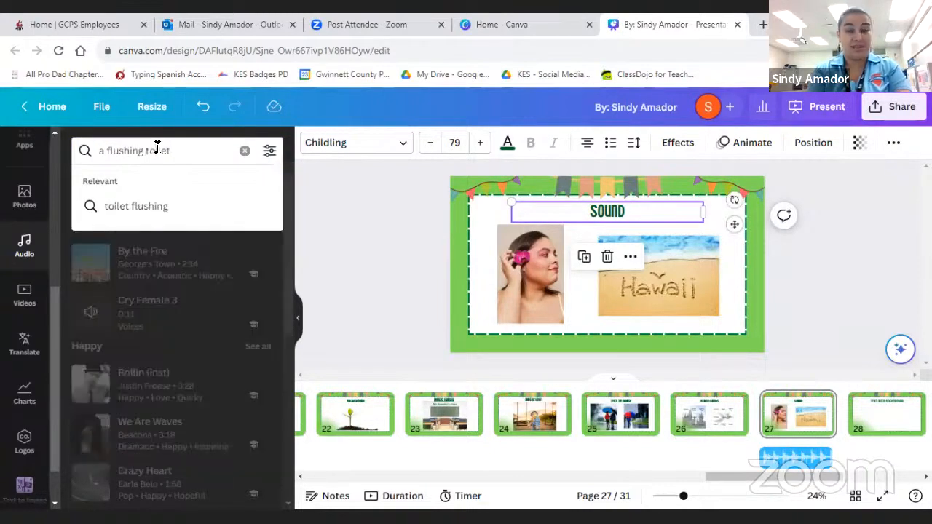
key(Return)
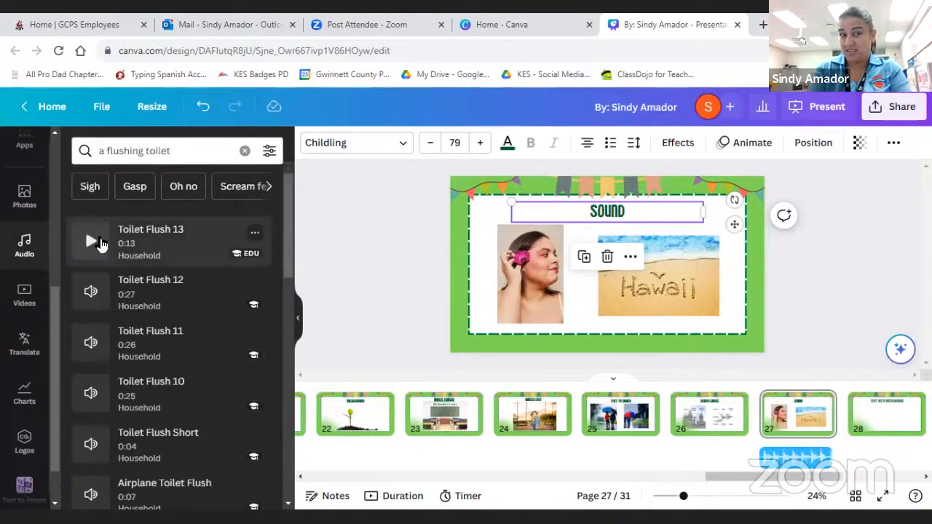
click(99, 243)
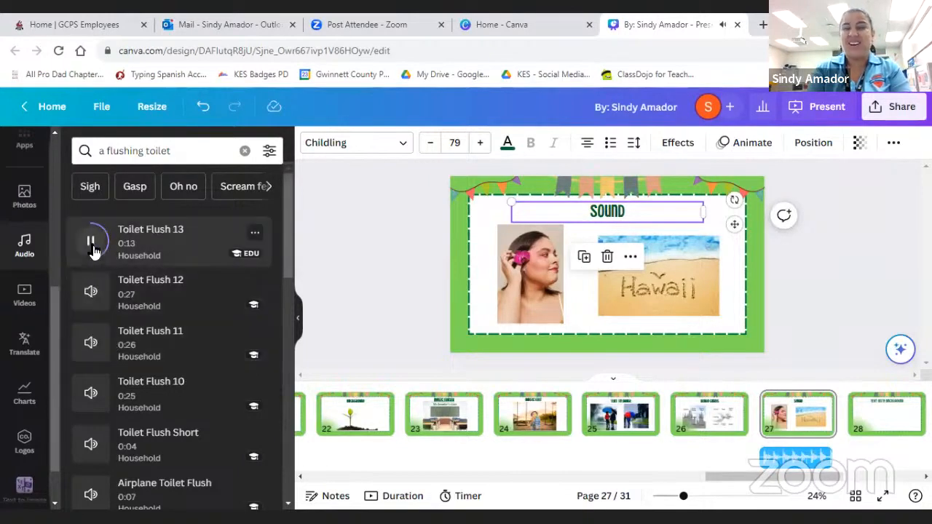
click(92, 244)
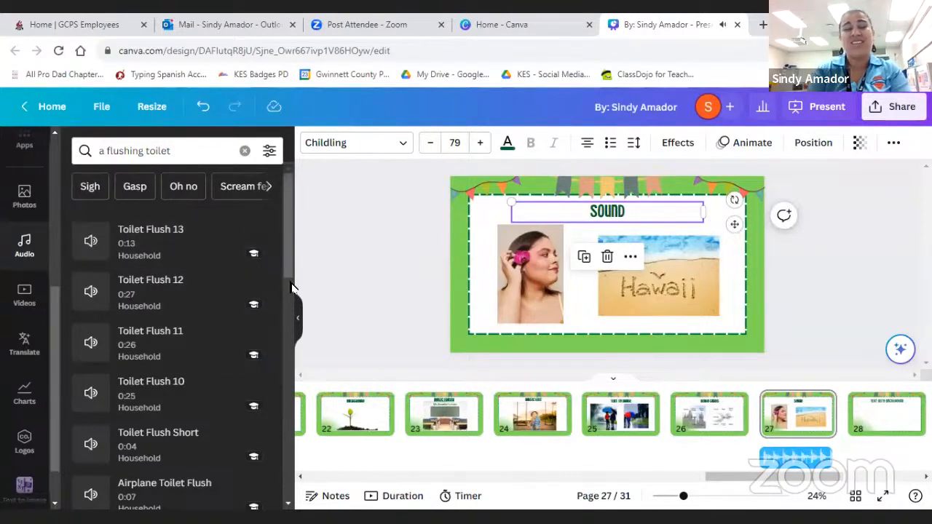
click(244, 150)
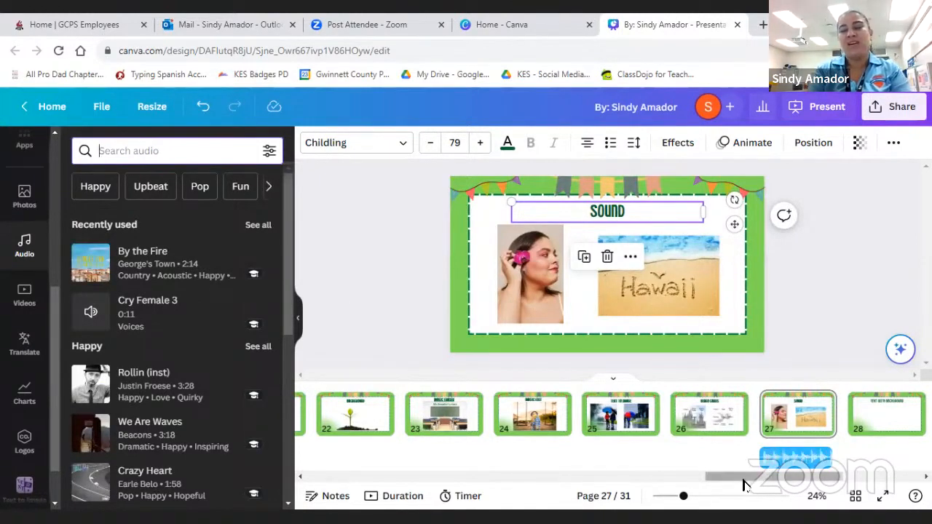
- Open page 28, the Text with Background page
drag(749, 481, 778, 483)
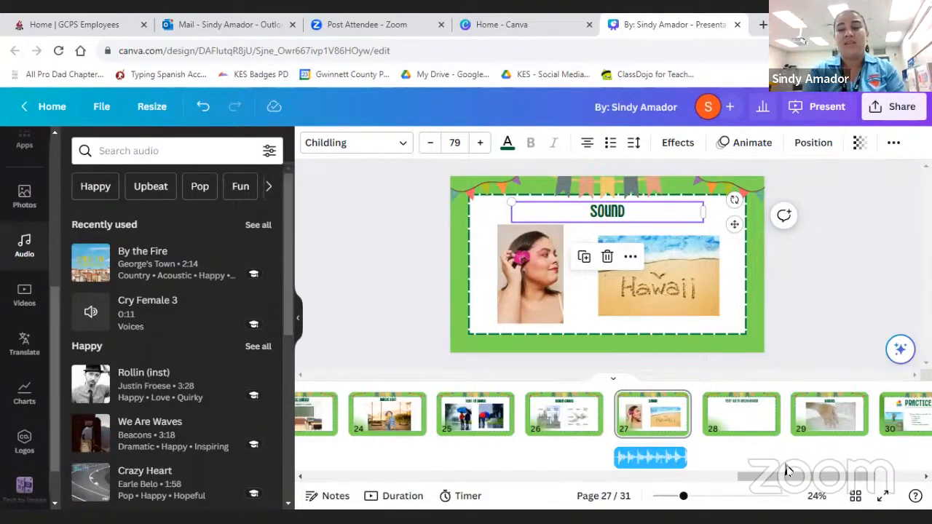
drag(764, 483, 798, 480)
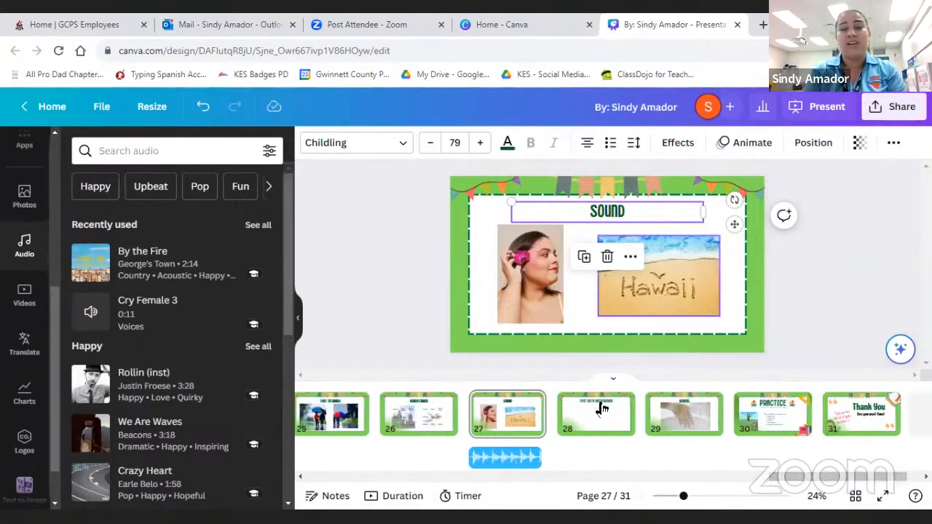
click(581, 424)
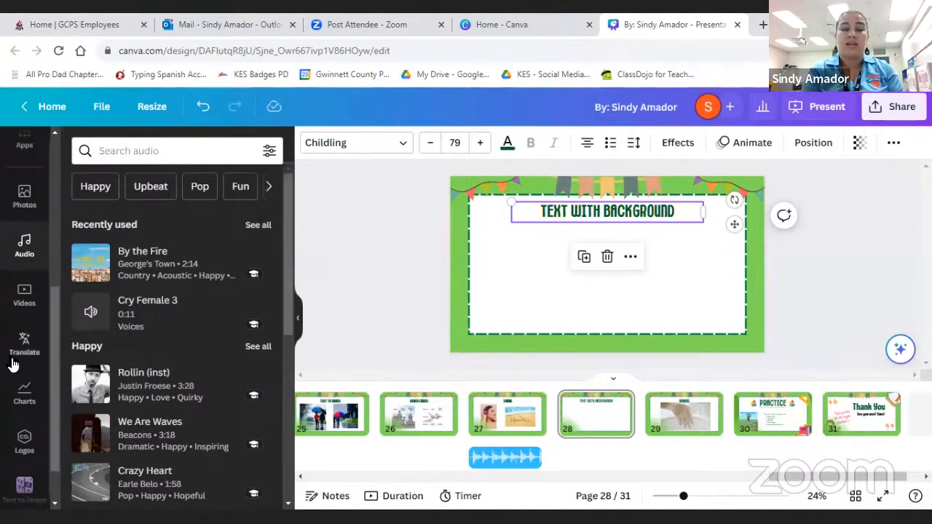
- Open the elements library and look through its categories, from shapes and graphics down to tables, frames and grids
scroll(11, 360, up, 5)
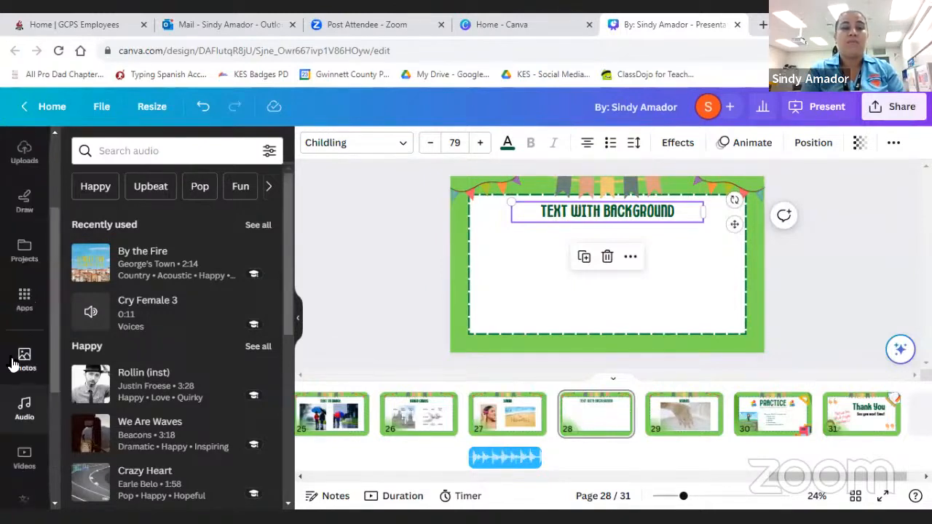
scroll(24, 286, up, 1)
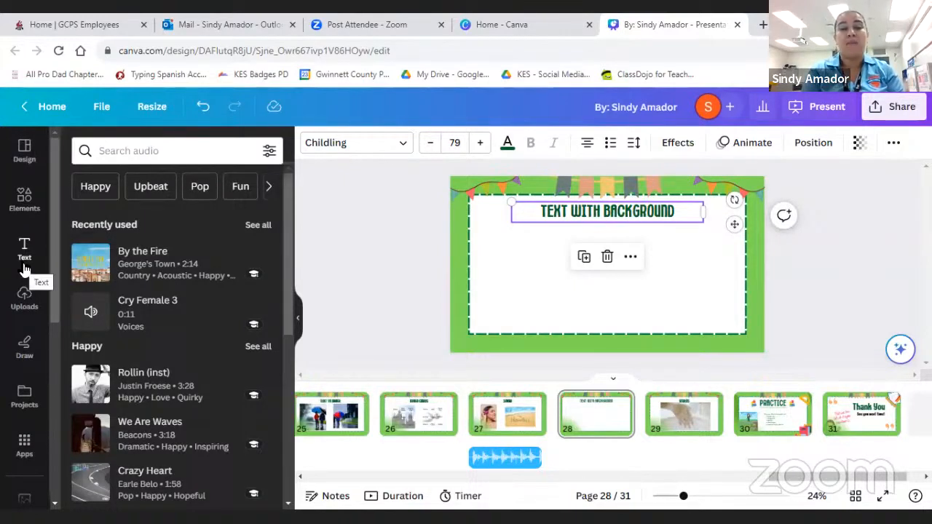
click(21, 209)
scroll(158, 304, down, 2)
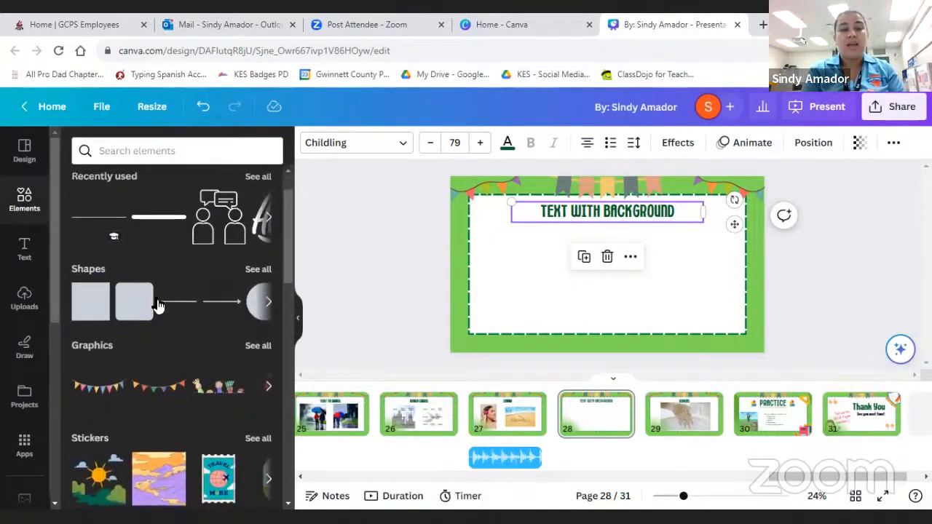
scroll(159, 305, down, 2)
scroll(157, 305, up, 3)
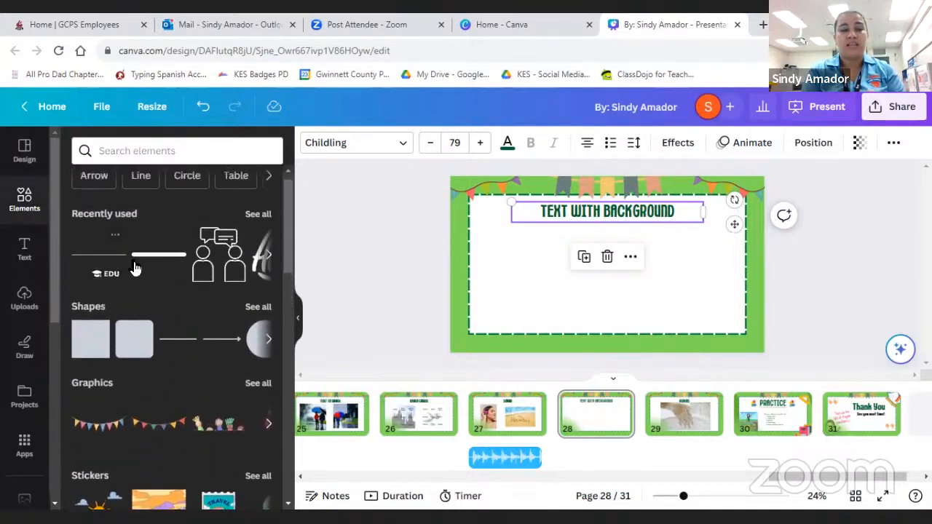
scroll(162, 309, down, 2)
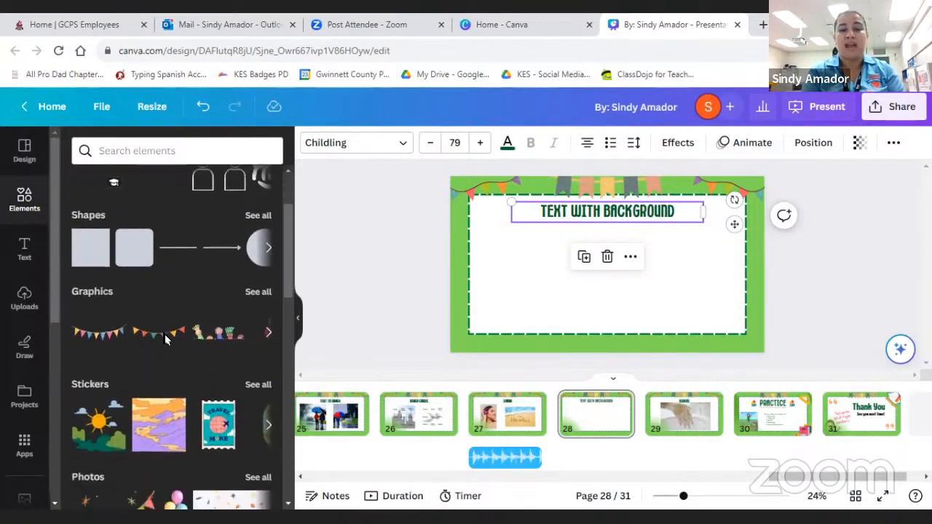
scroll(147, 369, down, 3)
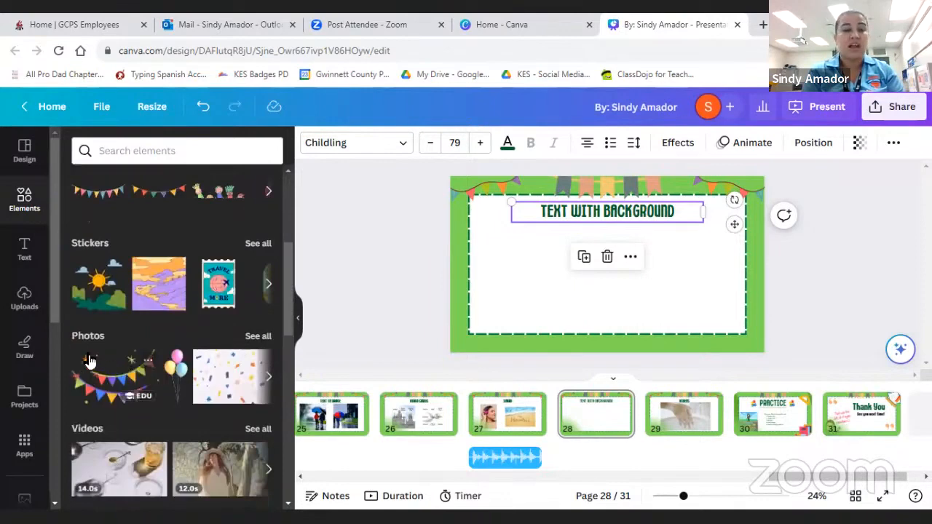
scroll(162, 417, down, 5)
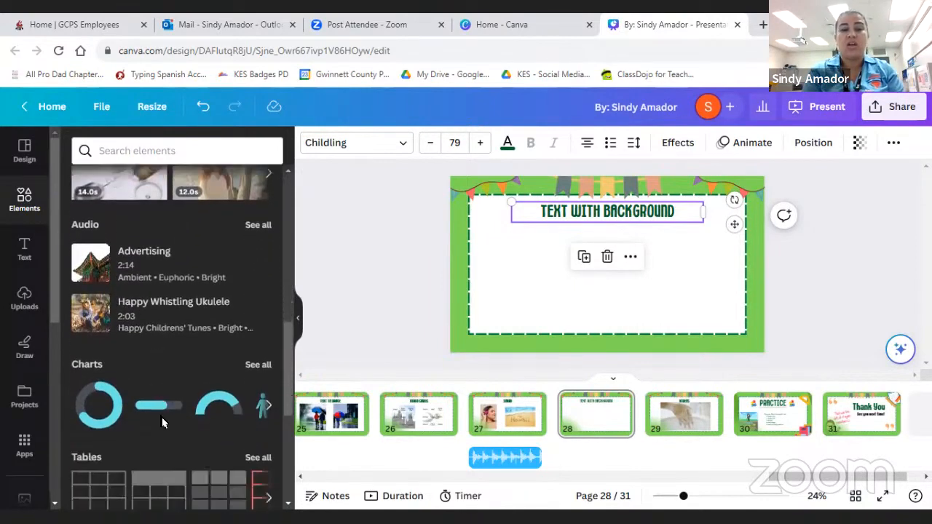
scroll(162, 417, down, 4)
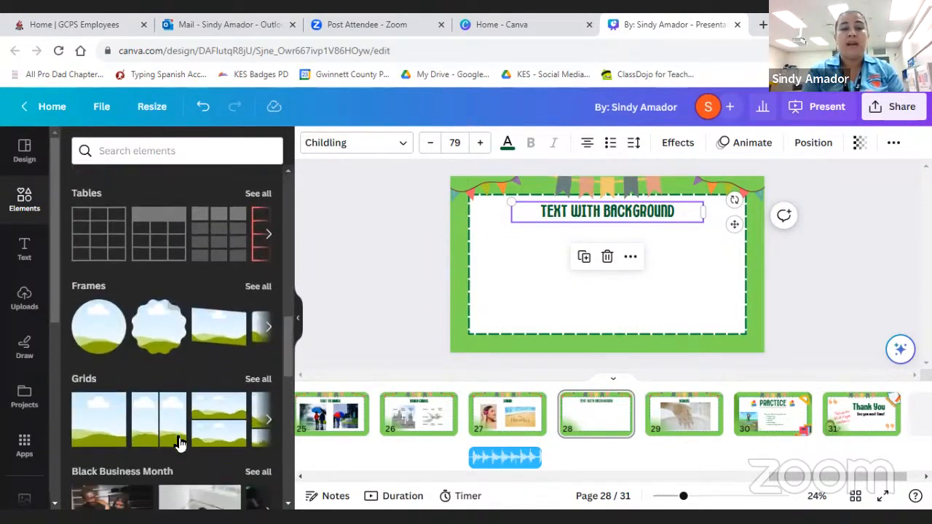
scroll(171, 429, down, 1)
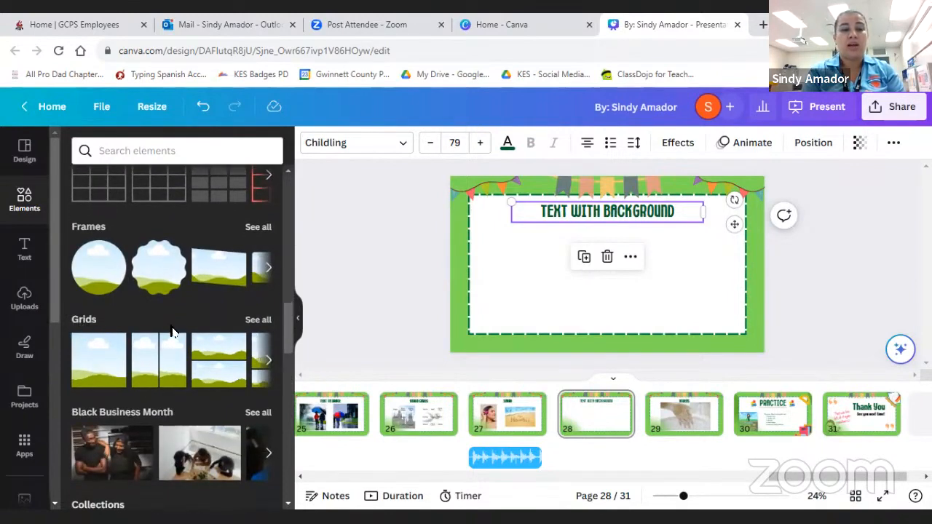
- Show the full Grids collection, look through its layouts, and return to the elements overview
click(257, 321)
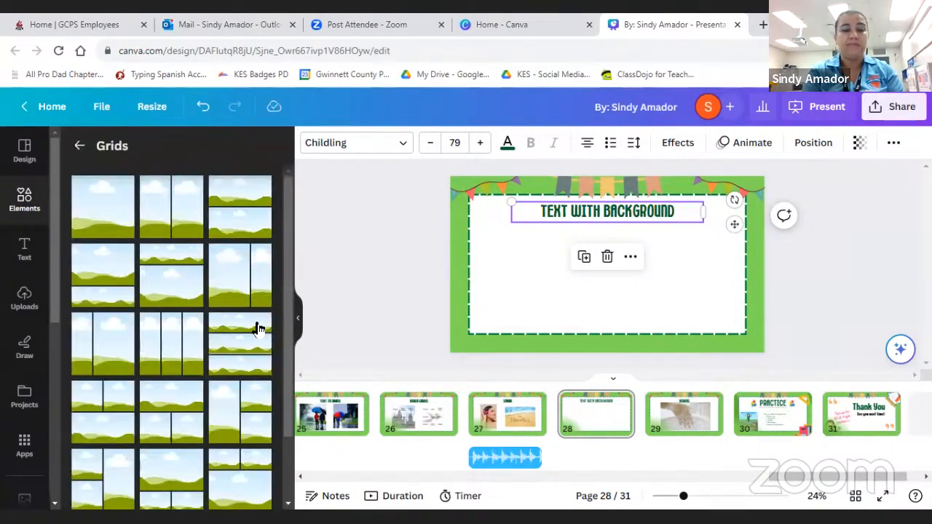
scroll(257, 329, down, 5)
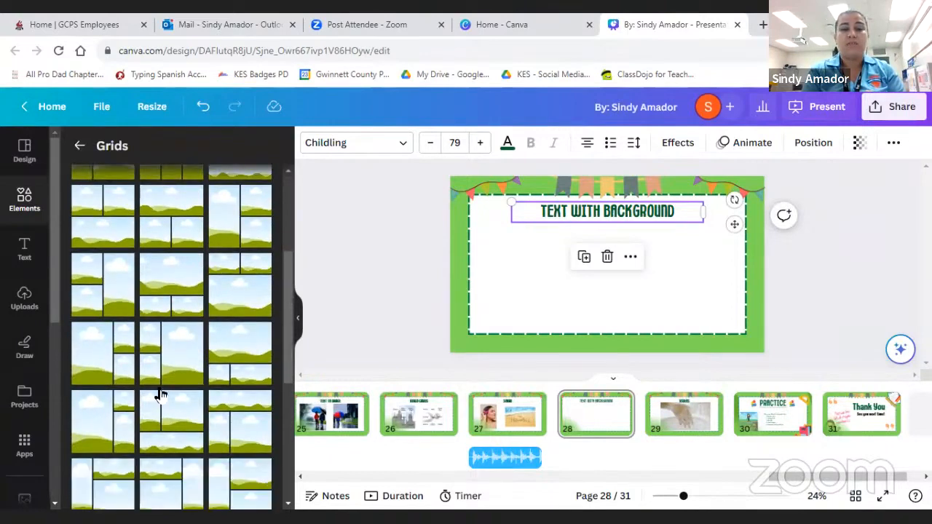
scroll(160, 394, down, 10)
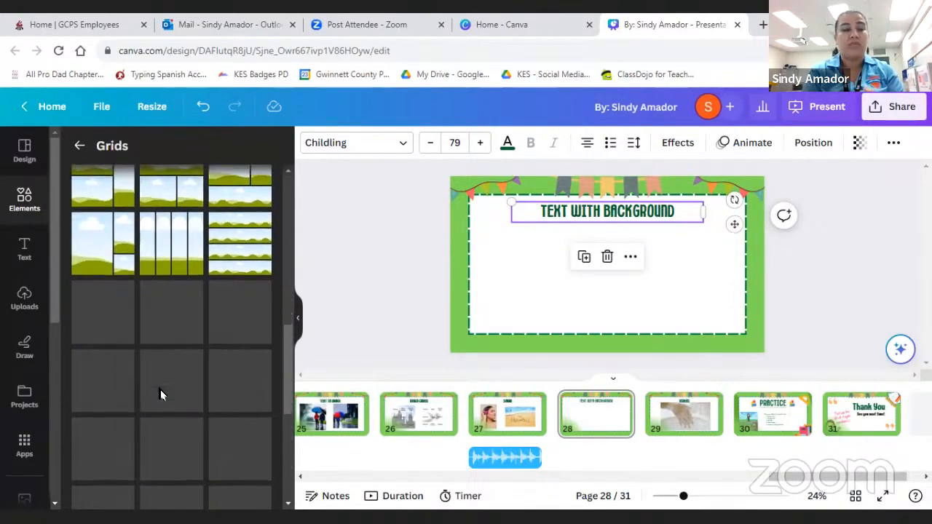
scroll(161, 394, down, 3)
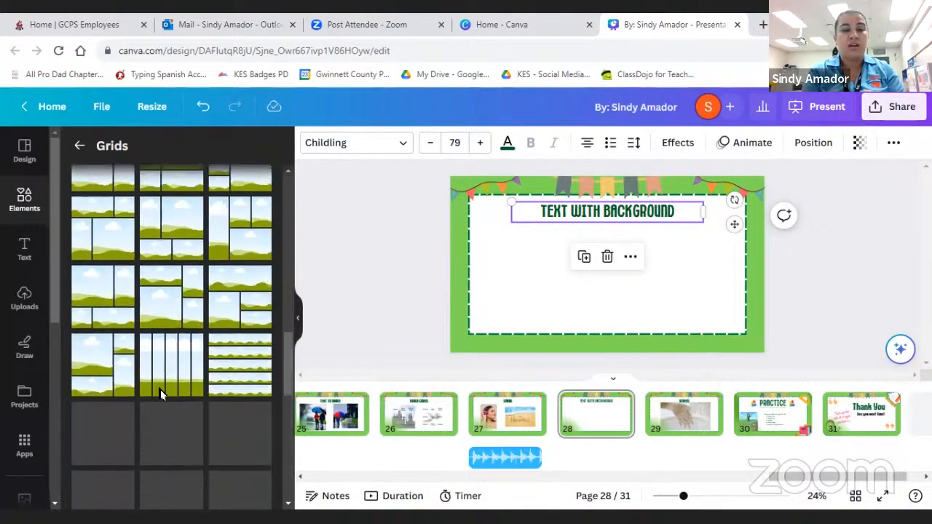
scroll(161, 390, down, 5)
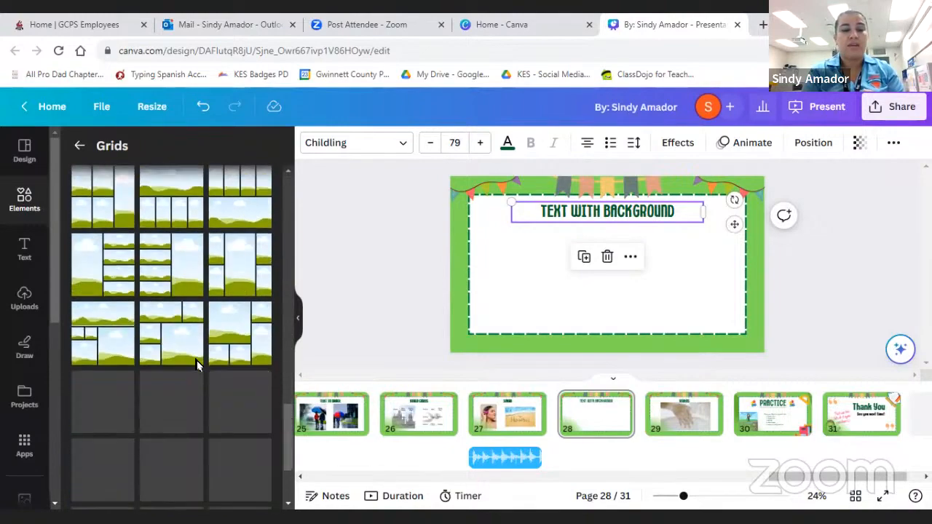
scroll(197, 361, down, 5)
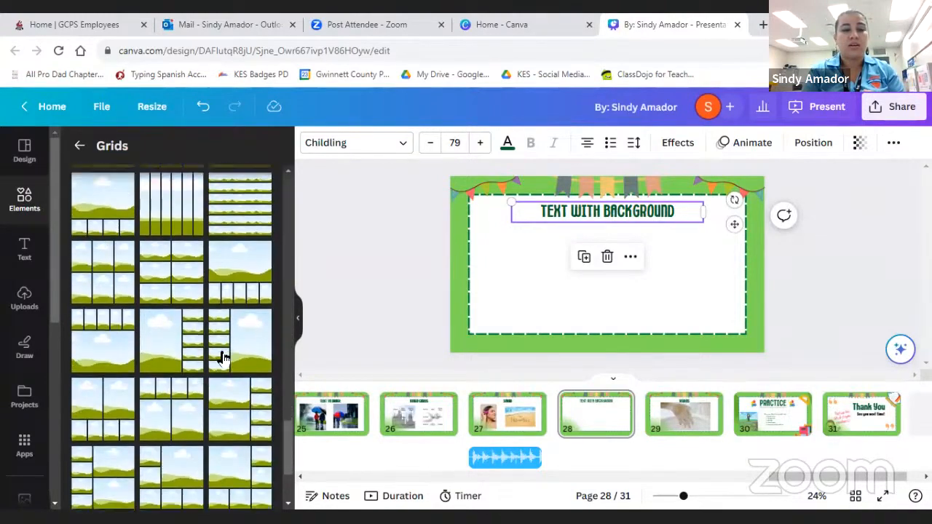
scroll(222, 352, down, 5)
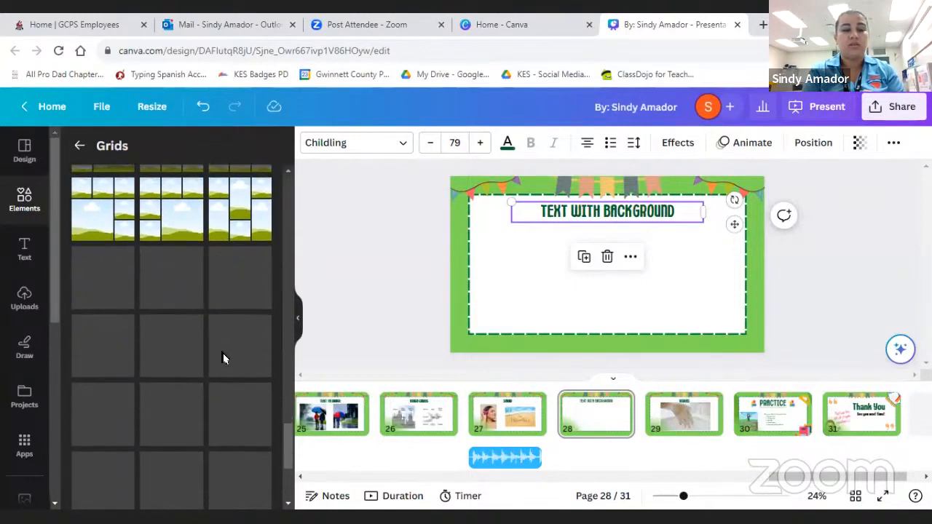
scroll(222, 353, down, 5)
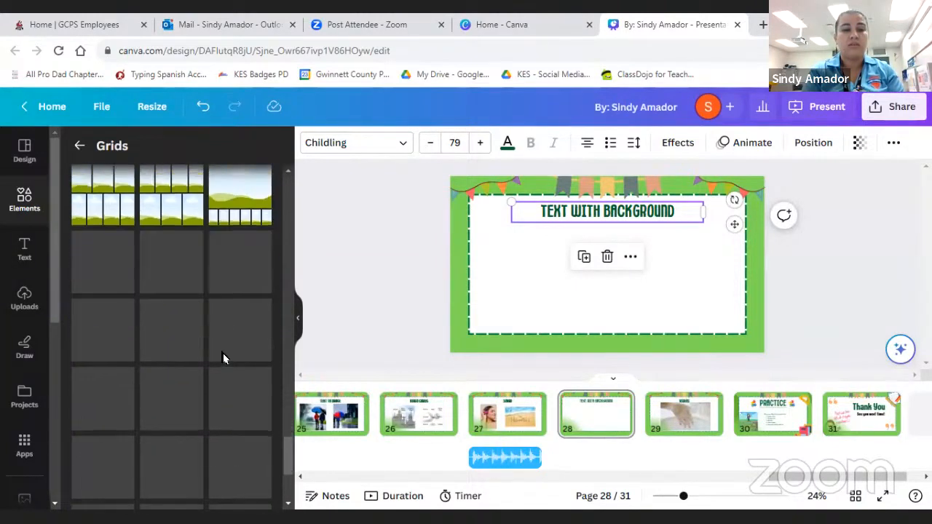
scroll(223, 353, down, 5)
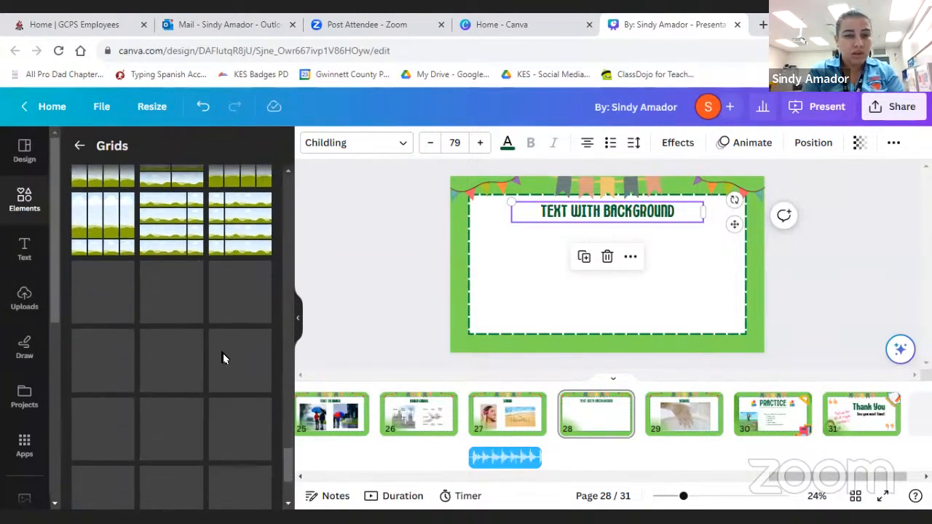
scroll(226, 413, down, 5)
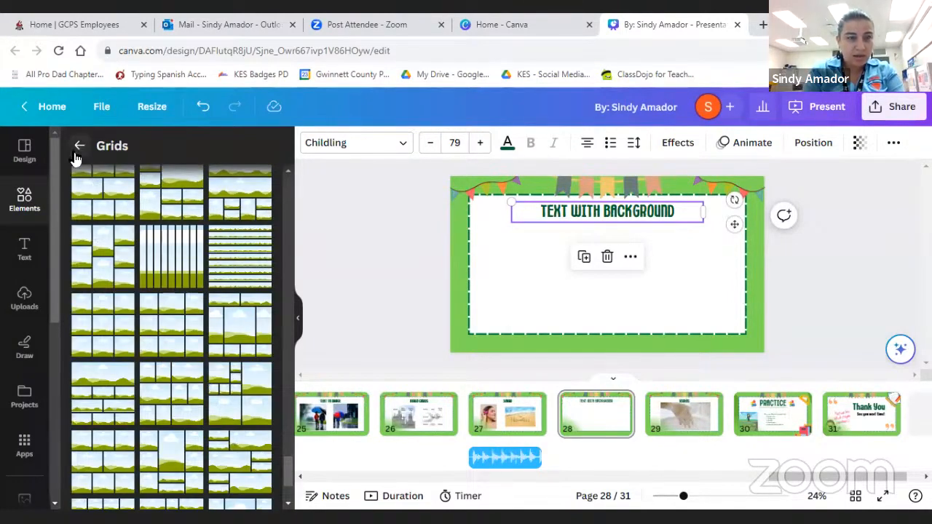
click(78, 148)
- Show the full Frames collection and find the letter-shaped frames
scroll(179, 370, down, 5)
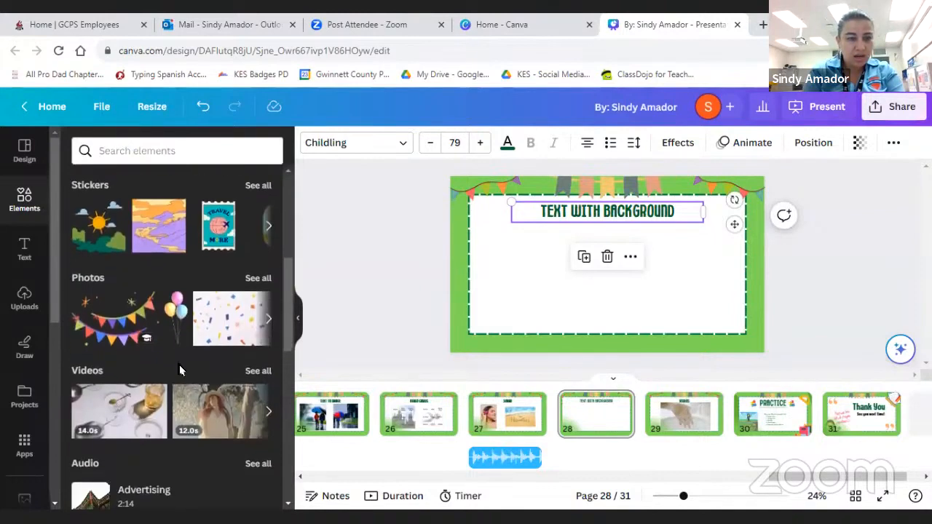
scroll(182, 369, down, 8)
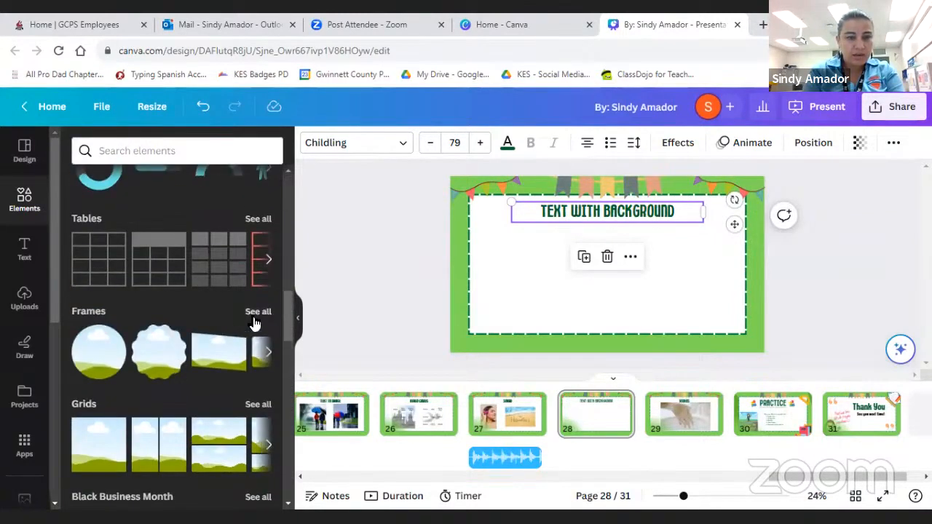
click(252, 319)
scroll(172, 379, down, 4)
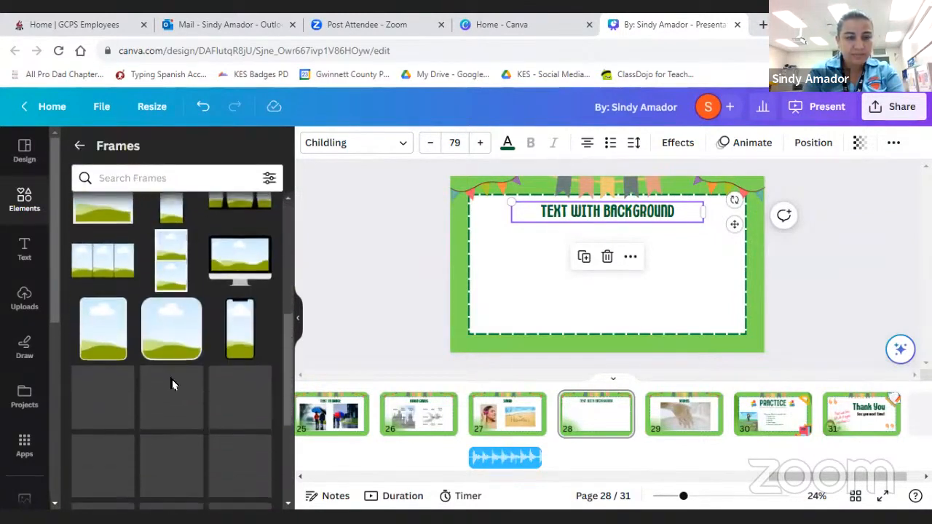
scroll(172, 379, down, 8)
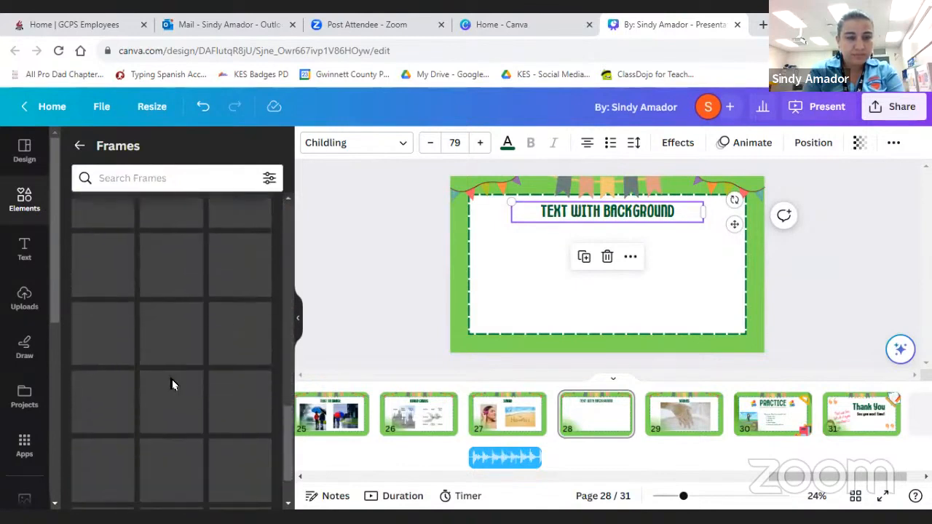
scroll(193, 380, down, 3)
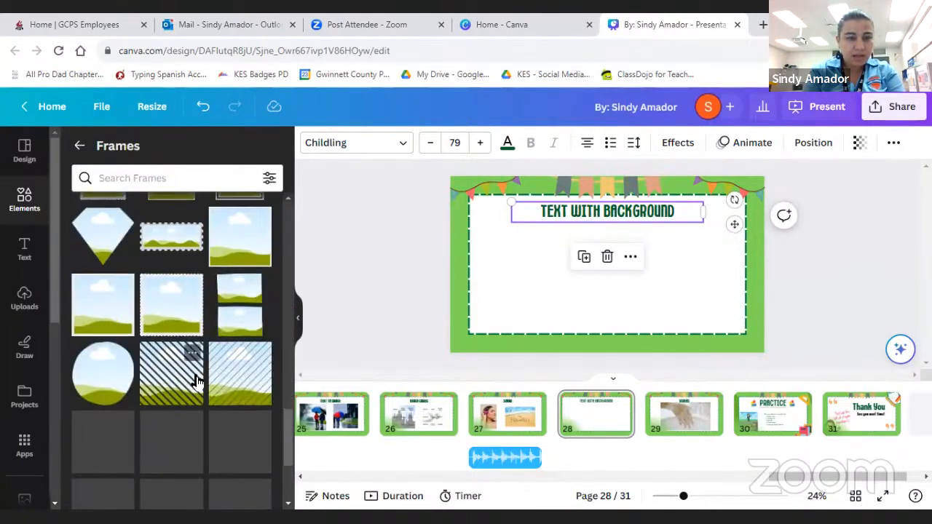
scroll(195, 378, down, 3)
scroll(195, 378, down, 2)
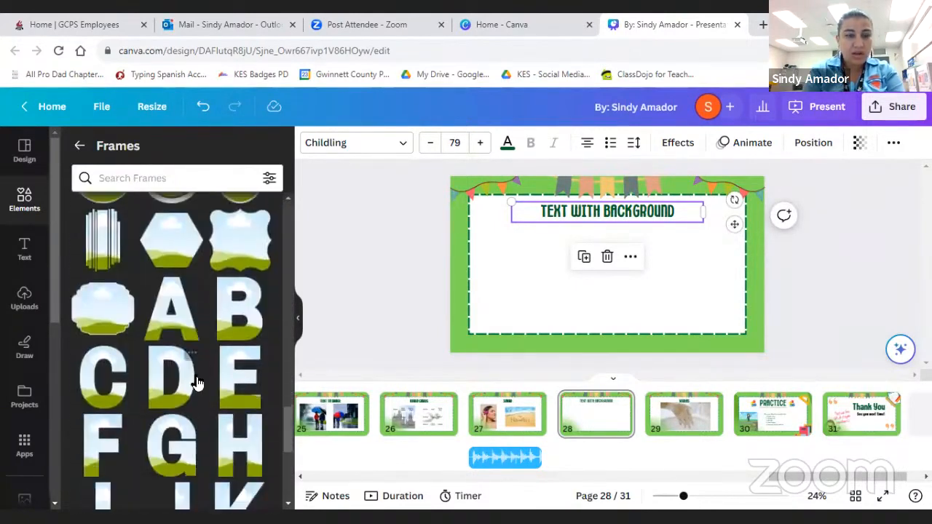
scroll(187, 393, down, 2)
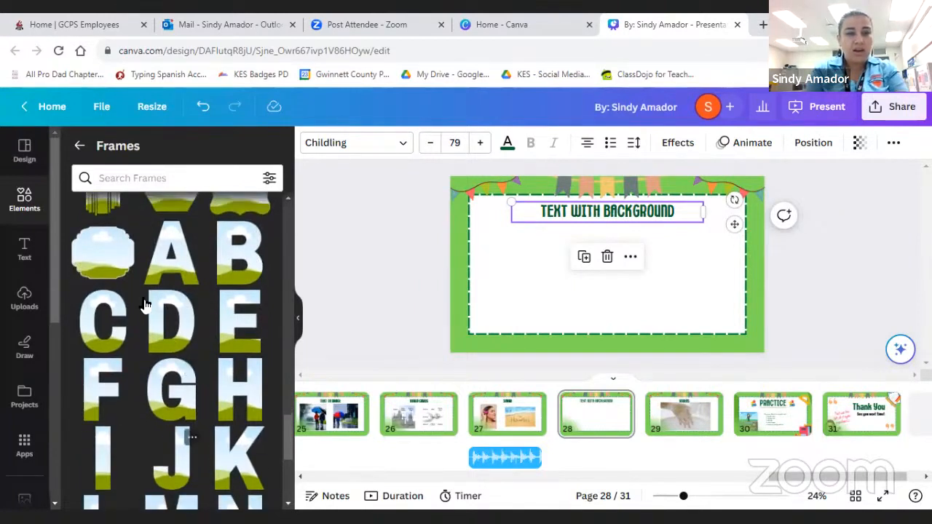
- Add the letter H frame to page 28, place it near the page's left edge below the title, and shrink it
click(225, 401)
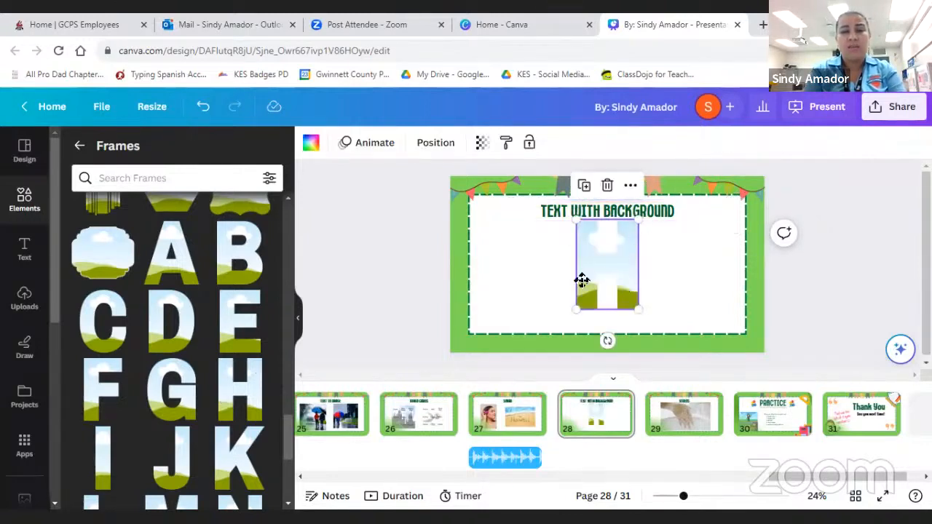
drag(581, 281, 486, 297)
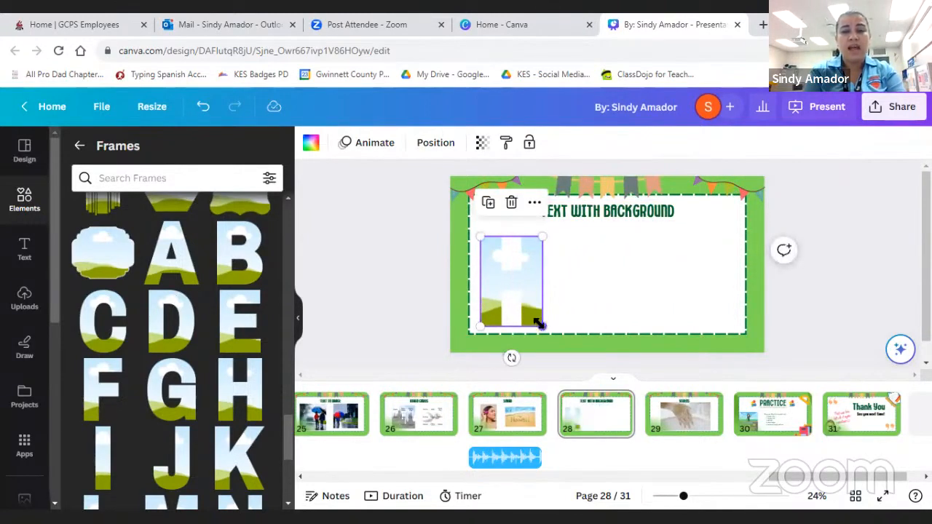
drag(540, 324, 505, 285)
- Add the letter O frame, shrink it to the H's height, and place it directly right of the H
scroll(220, 369, down, 3)
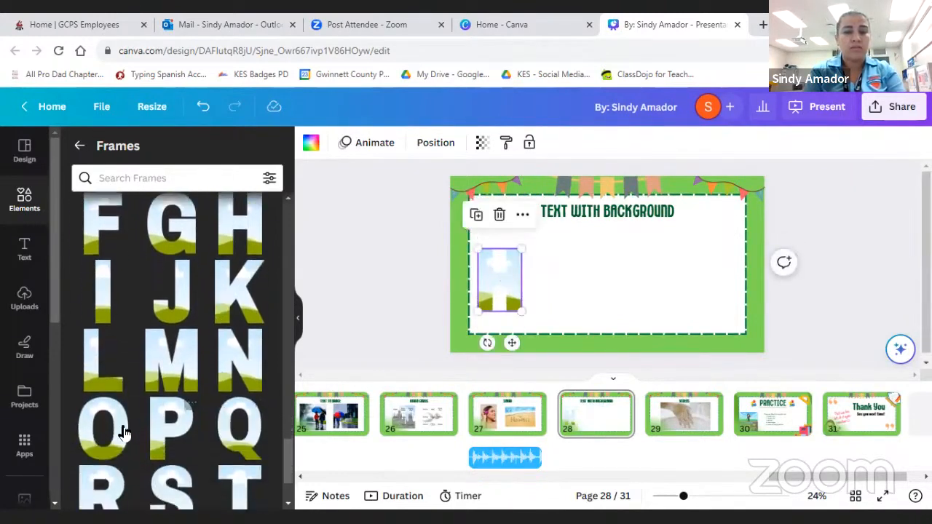
click(100, 423)
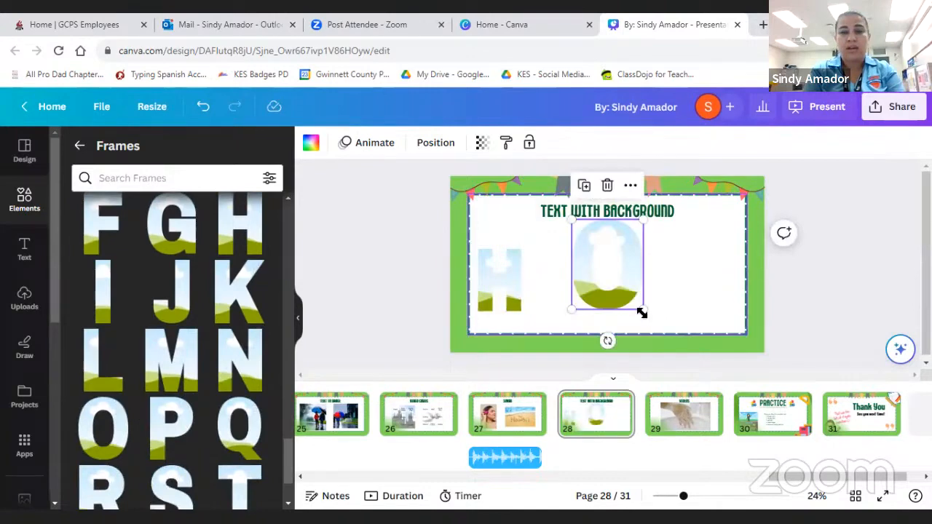
drag(642, 311, 615, 291)
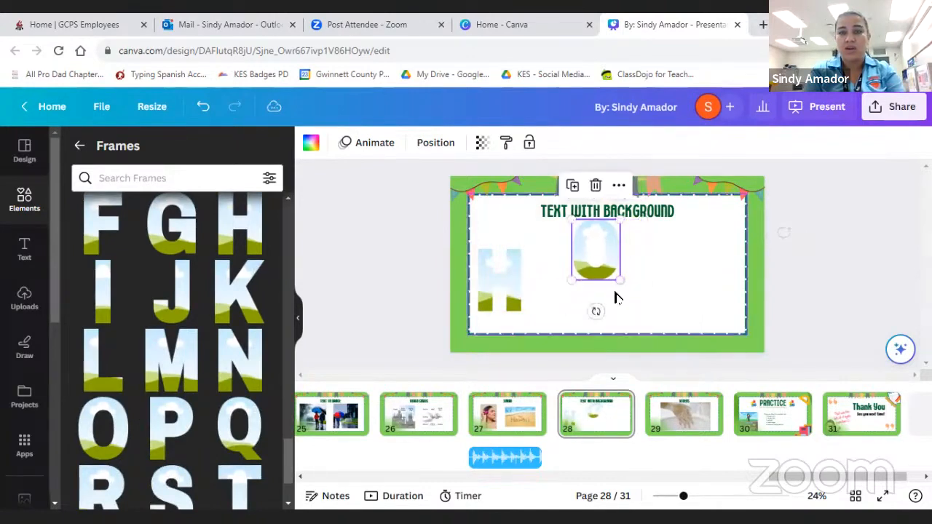
drag(597, 254, 557, 279)
- Add the letter L frame, shrink it to match the other letters, and place it right of the O
scroll(255, 400, down, 1)
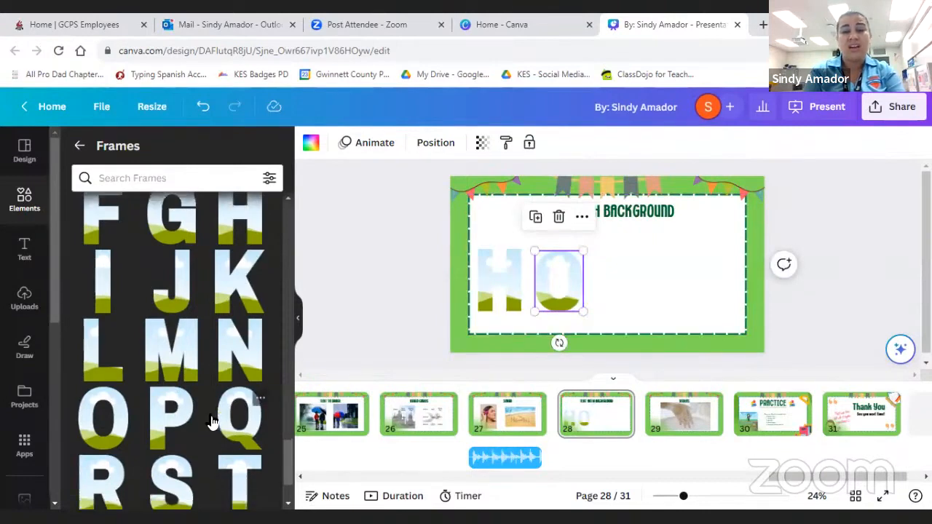
click(95, 374)
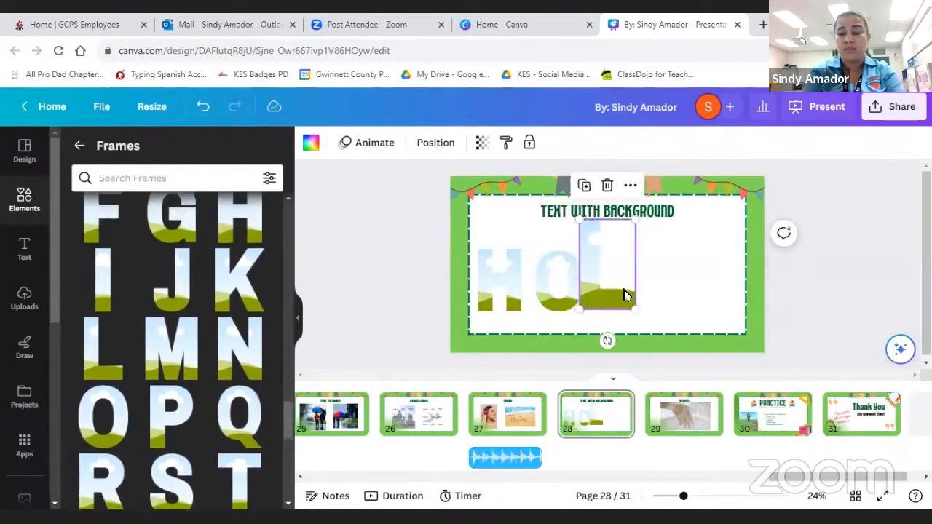
drag(633, 311, 619, 281)
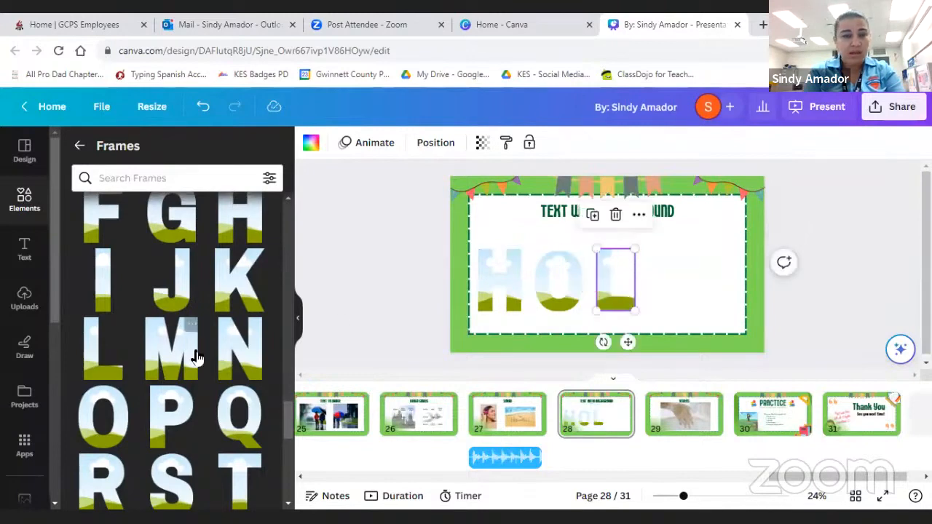
- Add the letter A frame to page 28, shrink it to the other letters' height, and place it near the page's right edge
scroll(193, 355, up, 2)
scroll(197, 356, up, 2)
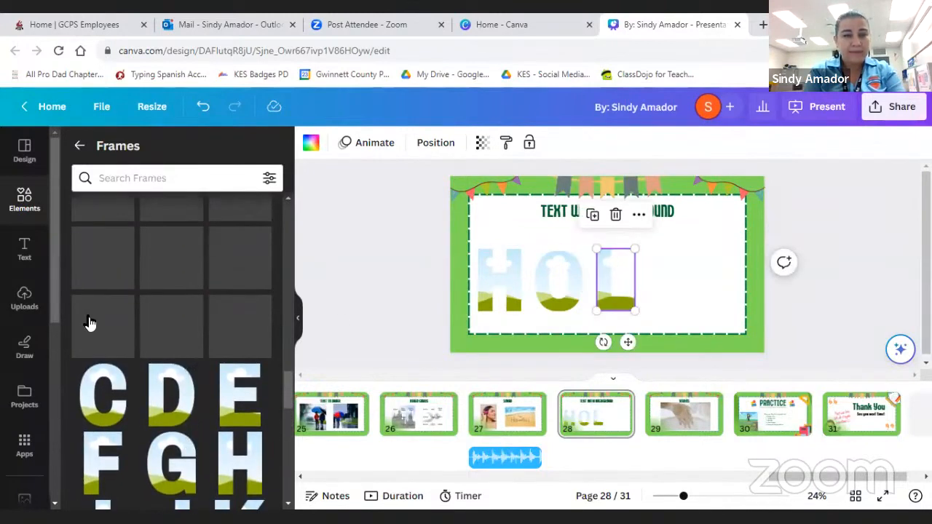
drag(173, 329, 597, 291)
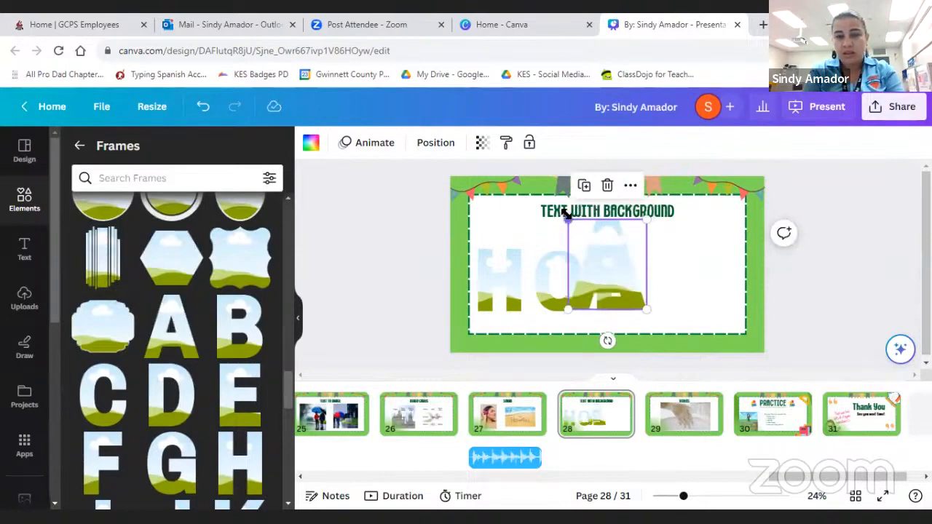
drag(566, 216, 605, 254)
drag(628, 293, 709, 316)
drag(672, 291, 712, 281)
- Spread the L and O frames evenly between the H and A, and enlarge the O and H slightly to match the A's height
click(603, 295)
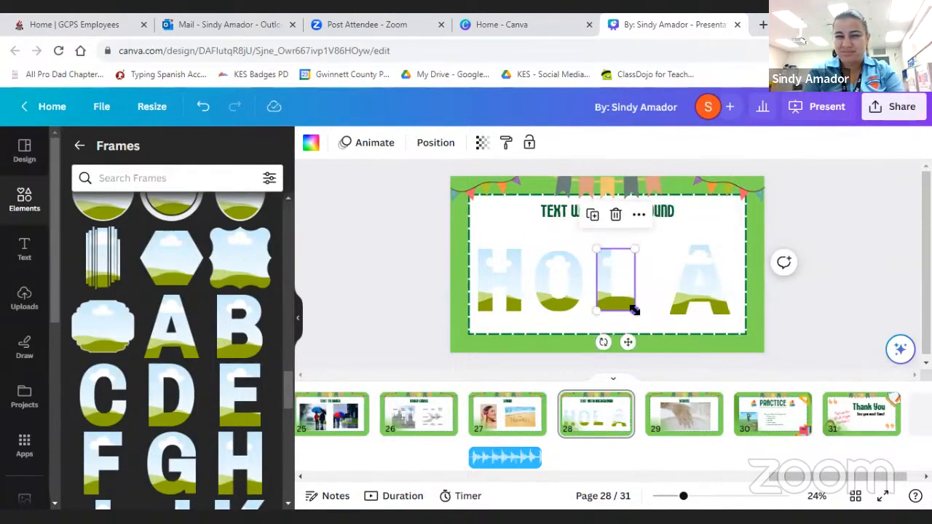
drag(636, 312, 634, 291)
drag(550, 290, 551, 283)
drag(584, 308, 590, 312)
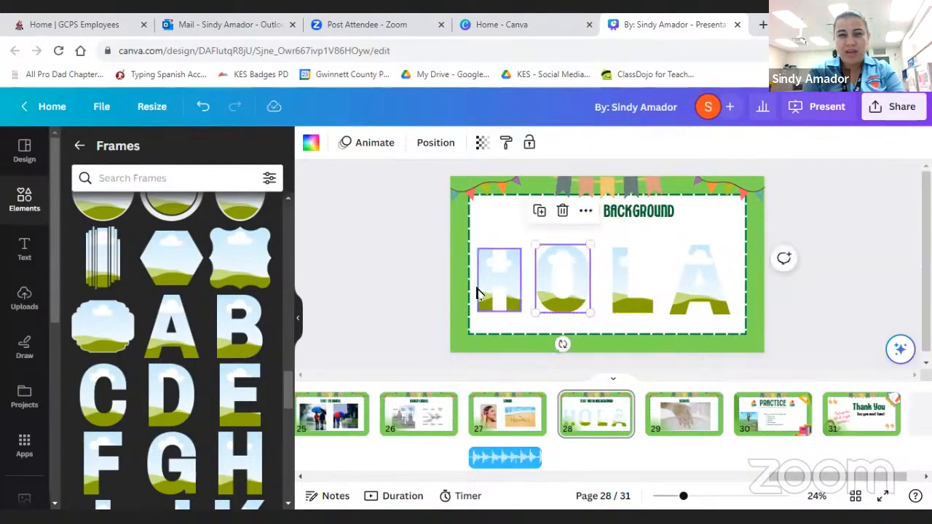
click(481, 293)
drag(522, 249, 532, 243)
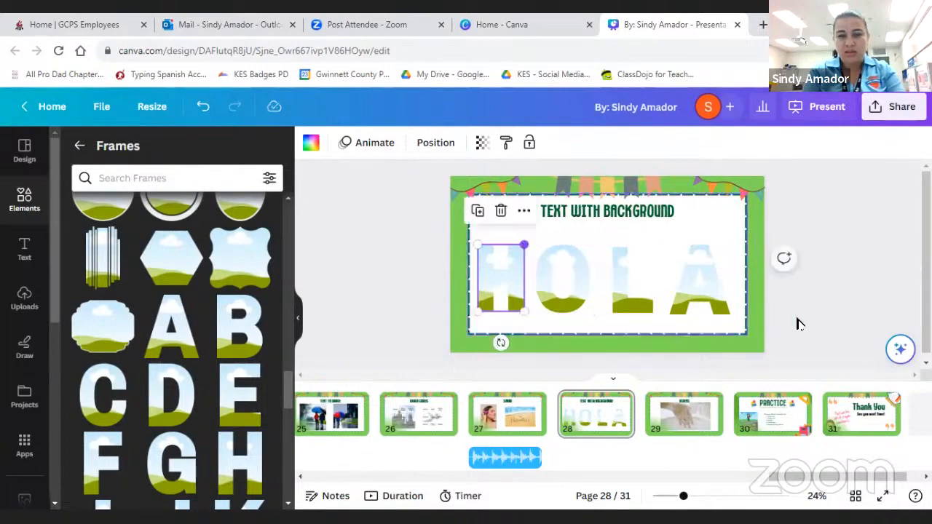
click(796, 322)
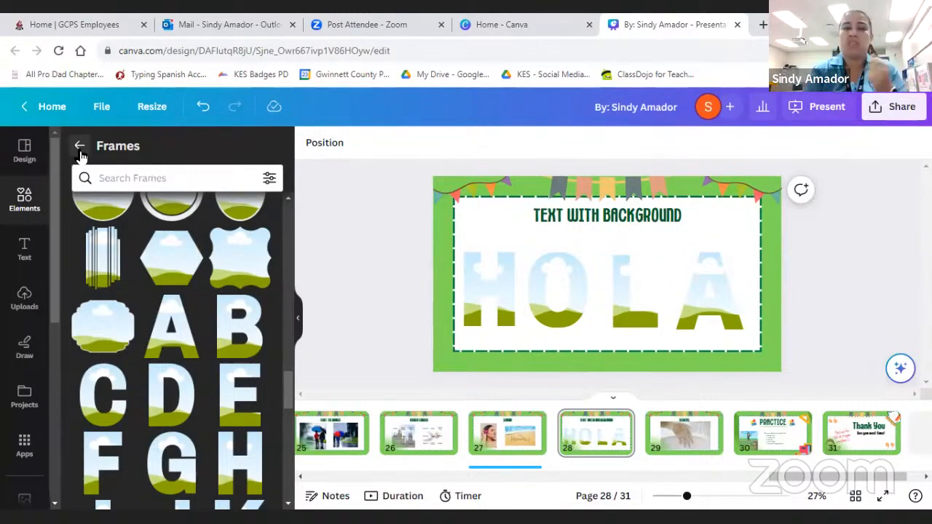
- Leave the Frames collection and search the photo library for "volcano"
click(80, 146)
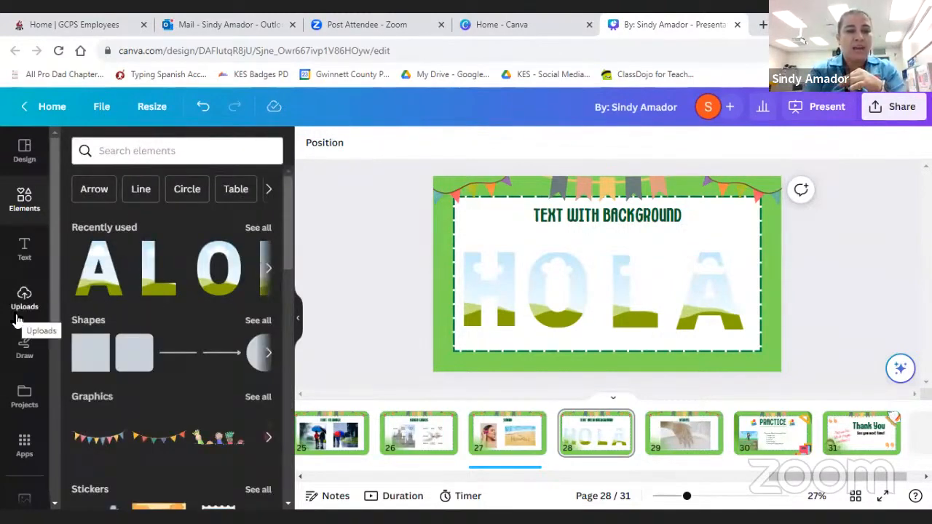
scroll(18, 328, down, 3)
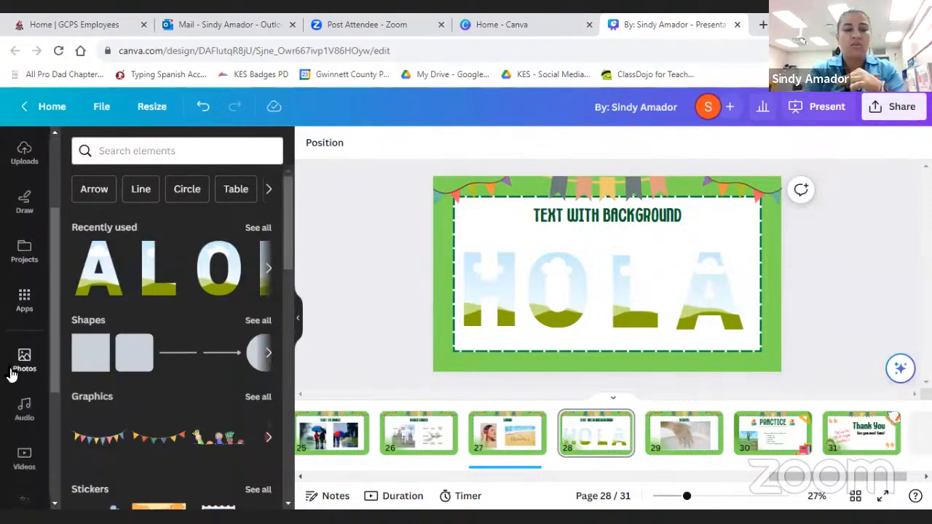
click(13, 371)
click(164, 150)
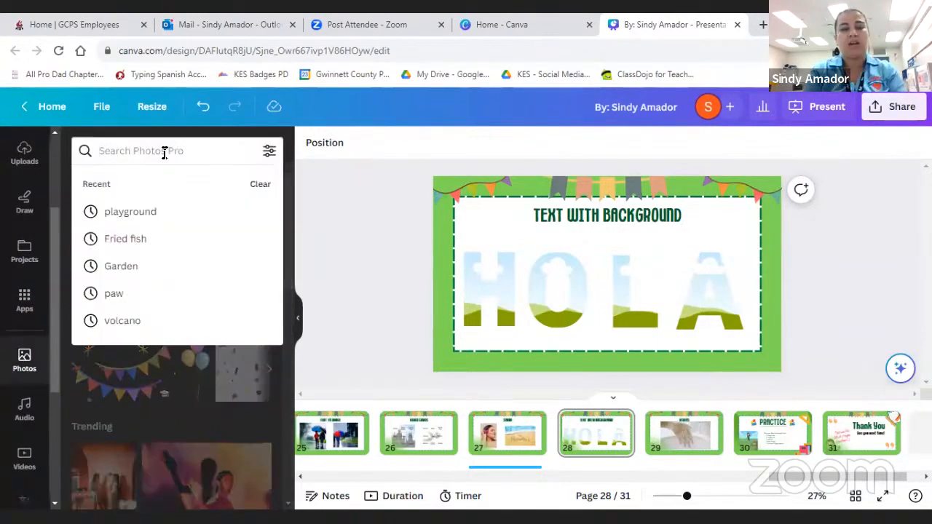
text(volcano)
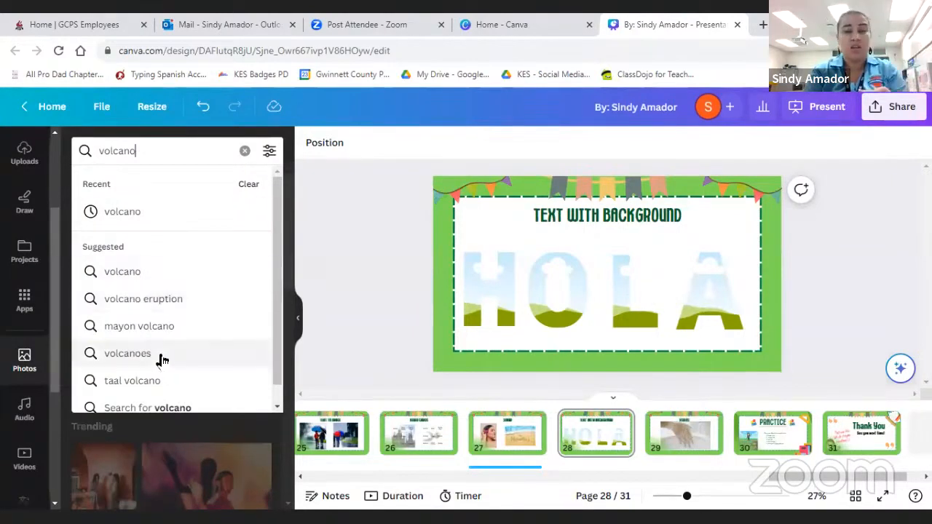
click(130, 270)
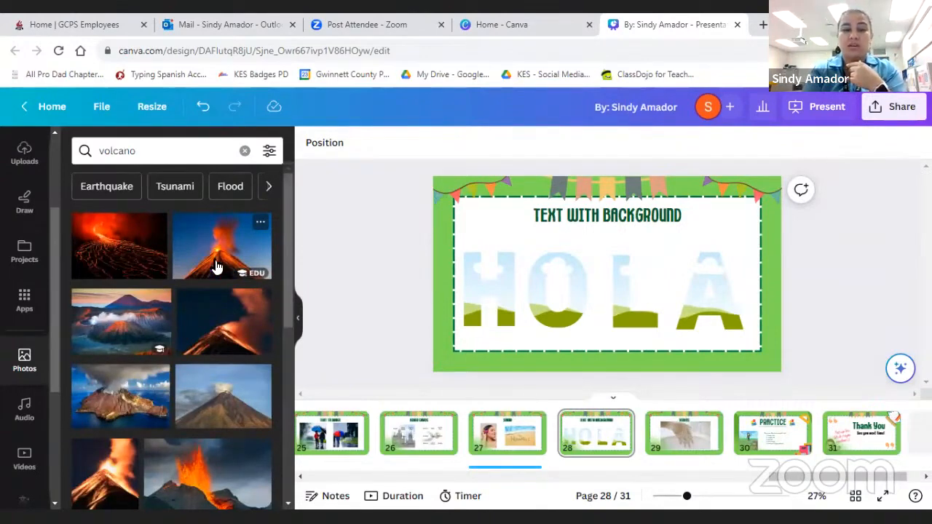
- Fill the H, O and L frames on page 28 with three different volcano photos
drag(217, 267, 394, 274)
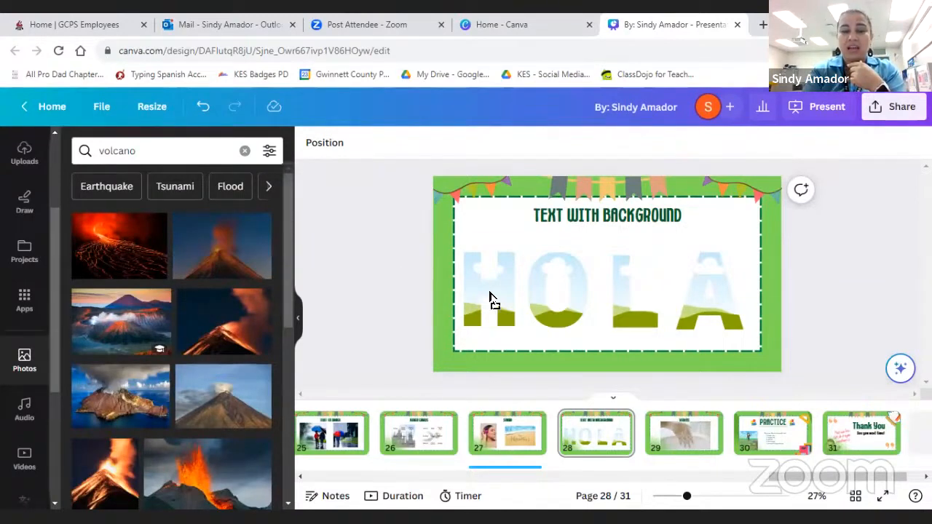
drag(490, 293, 490, 293)
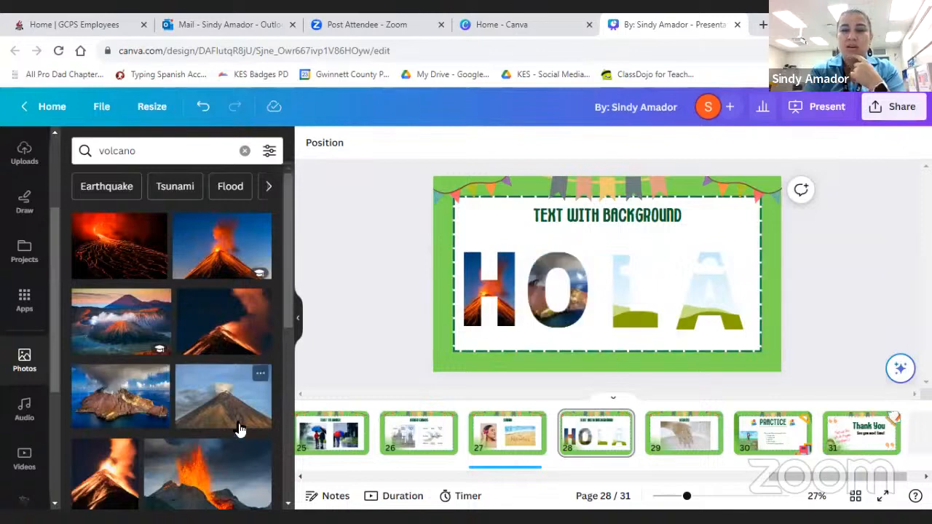
scroll(175, 444, down, 2)
scroll(173, 445, down, 1)
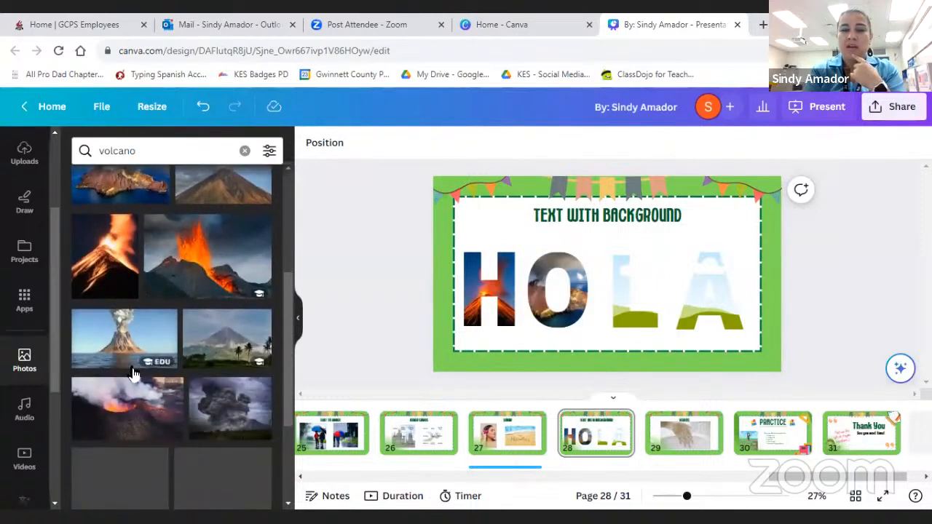
scroll(125, 368, down, 1)
scroll(125, 368, down, 1)
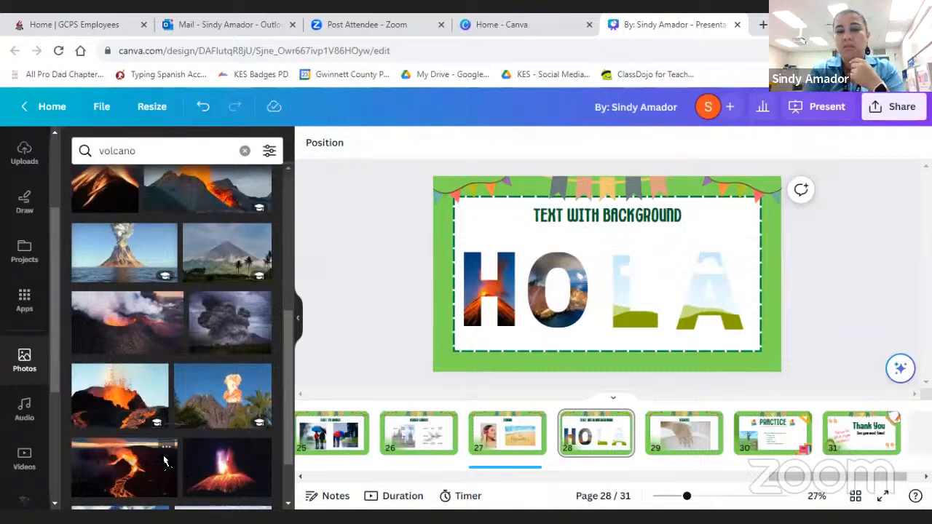
drag(622, 298, 623, 300)
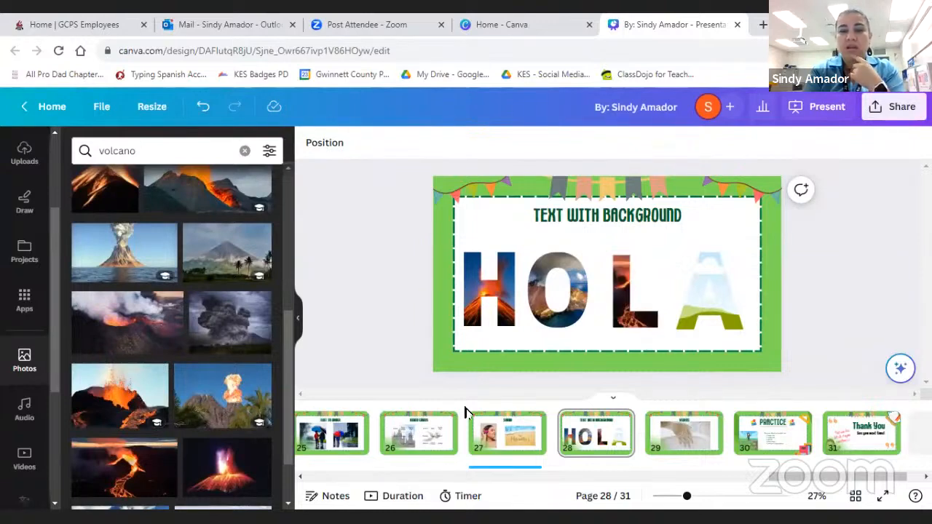
- Fill the A frame with the volcano photo showing glowing lava against a deep blue sky
scroll(203, 458, down, 2)
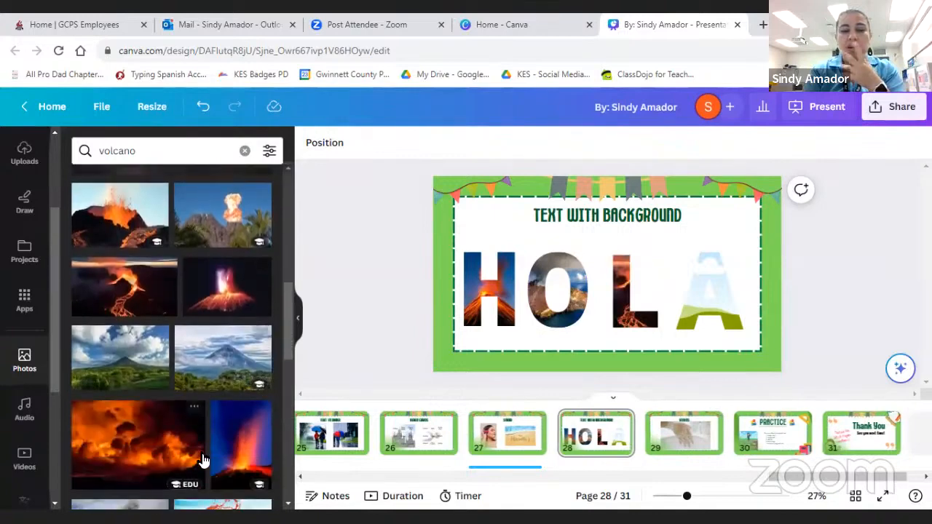
scroll(204, 460, down, 2)
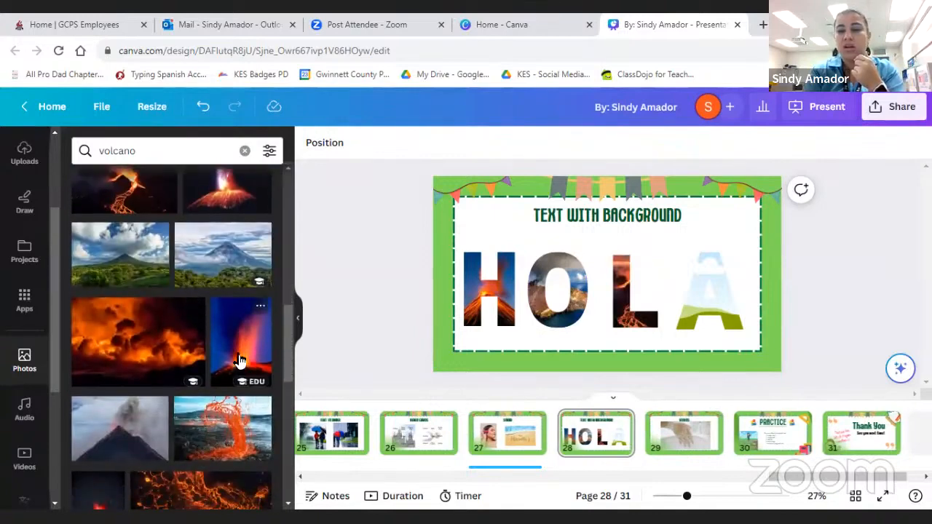
drag(240, 342, 719, 282)
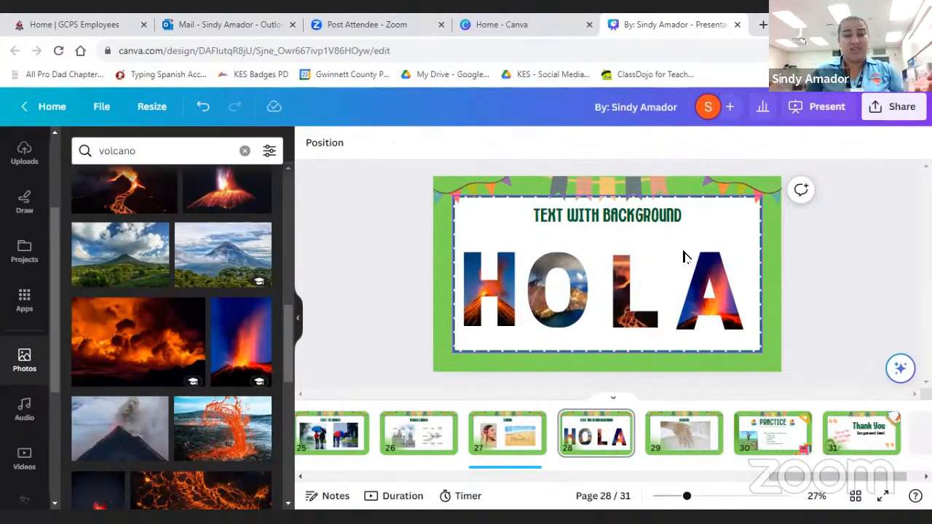
- Replace the photo search term with "Honduras" and run the search
click(160, 150)
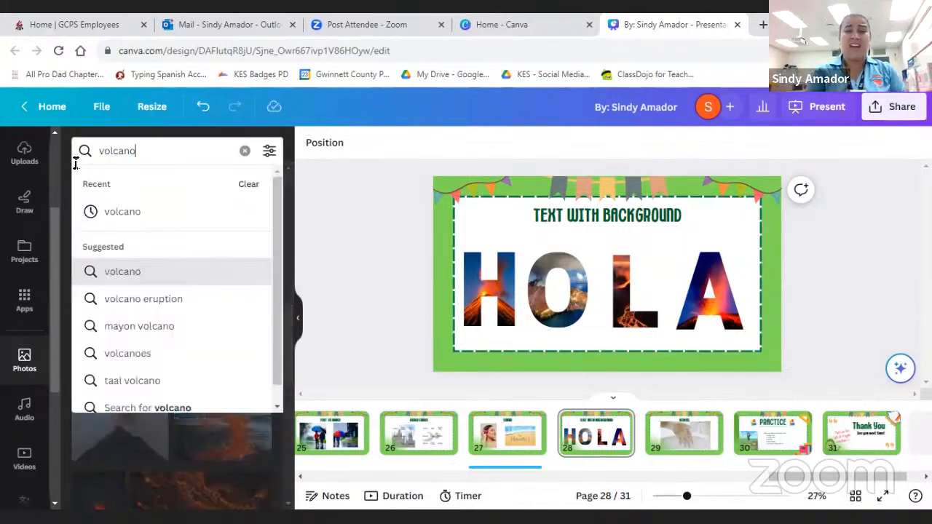
text(Honduras)
key(Return)
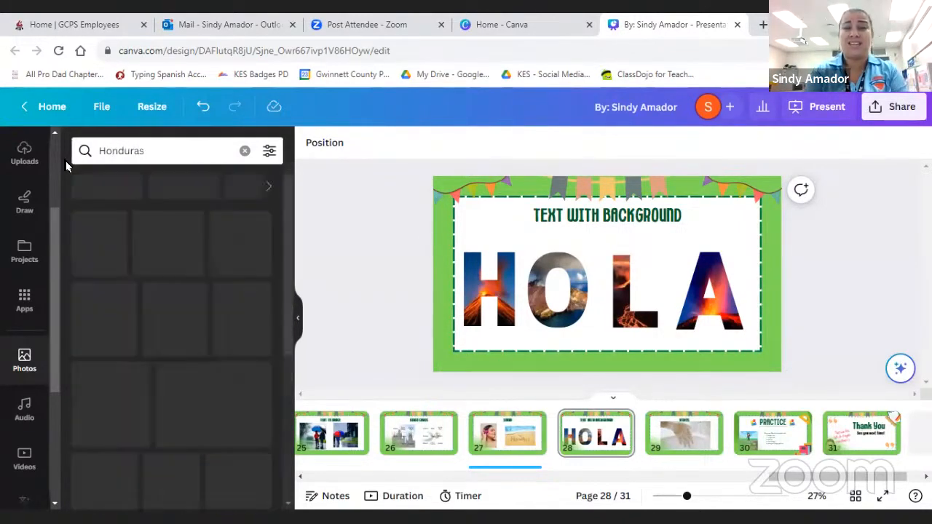
- Replace the H frame's photo with the aerial sunset view and the O frame's photo with the stone ruins
scroll(117, 354, down, 1)
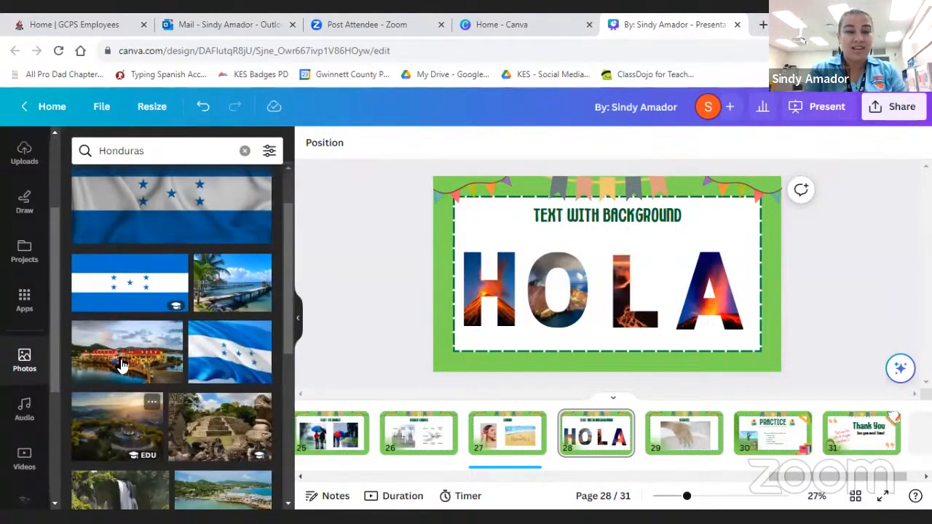
scroll(118, 359, down, 1)
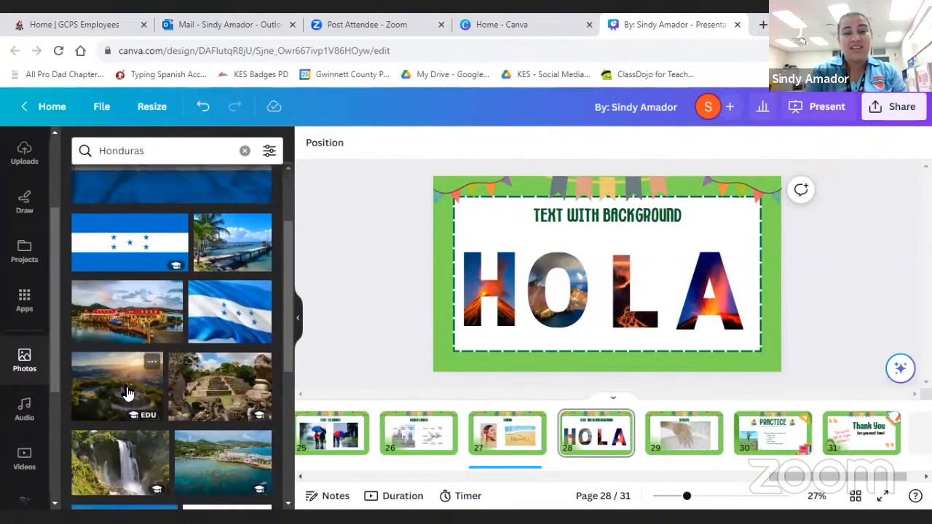
scroll(117, 357, down, 1)
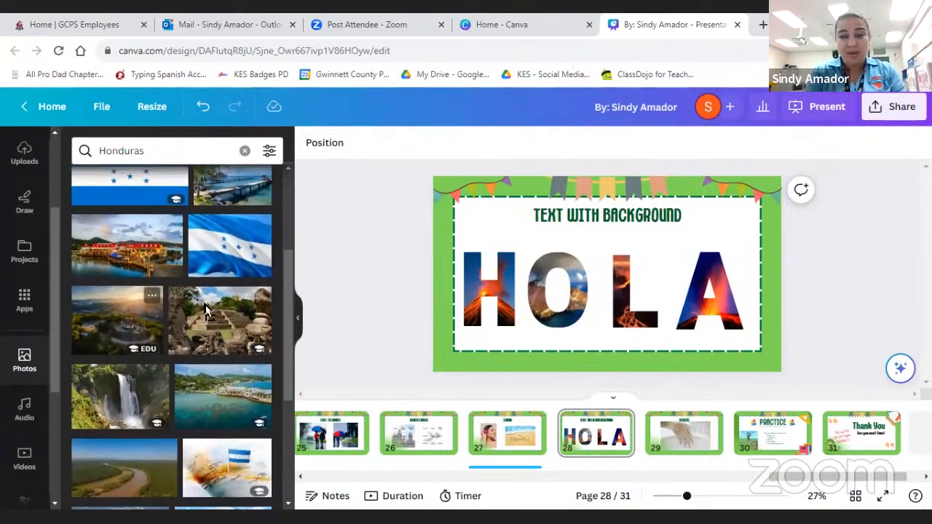
drag(232, 314, 550, 272)
- Replace the L frame's photo with the city view and the A frame's photo with the Honduran flag on a pole
scroll(185, 399, down, 1)
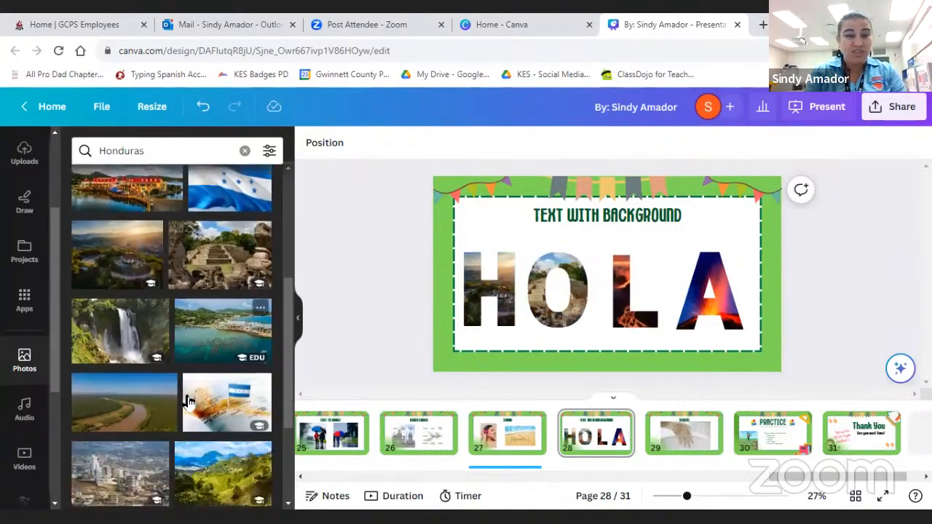
drag(227, 384, 626, 299)
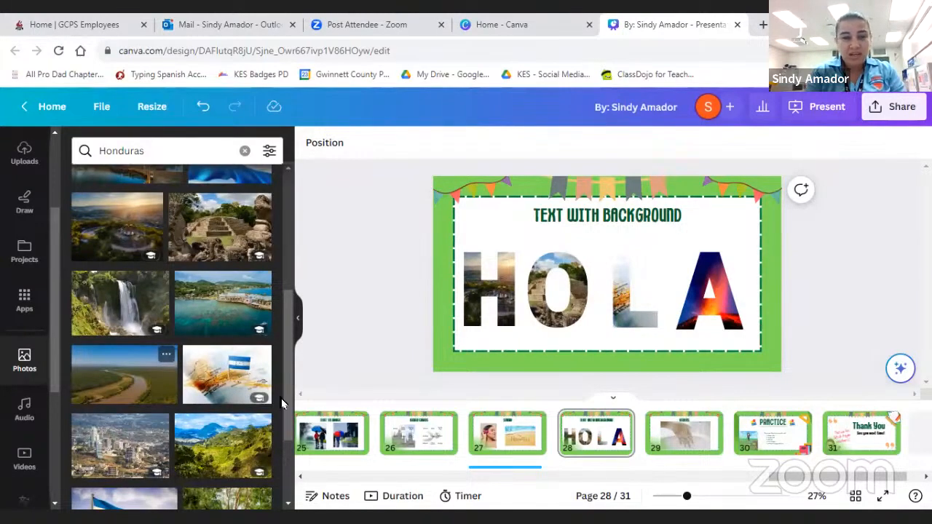
scroll(281, 398, down, 3)
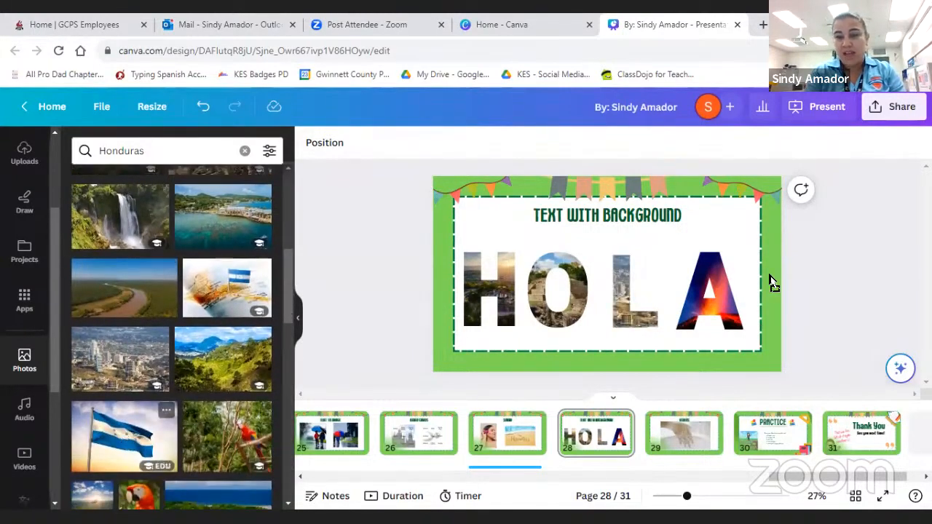
drag(771, 282, 725, 292)
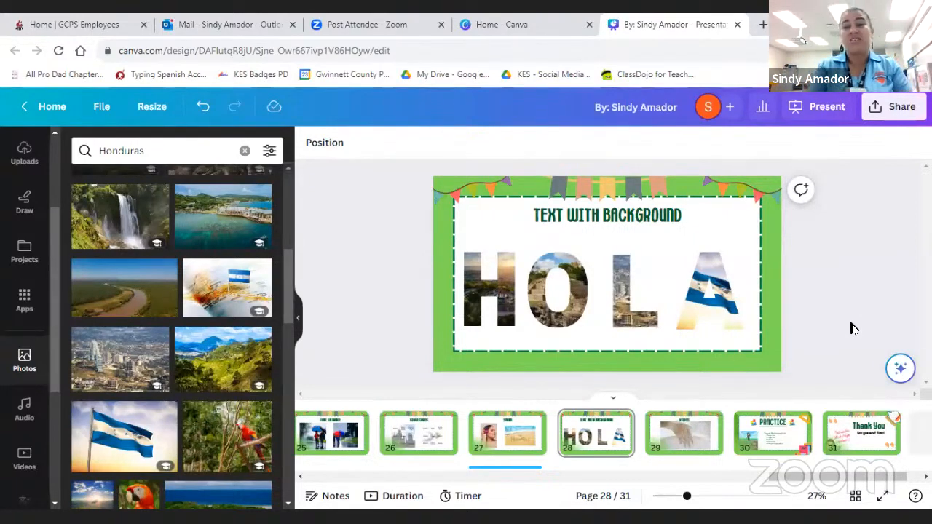
- Go to the Videos page (page 29), clear the photo search, and show the video library
click(672, 443)
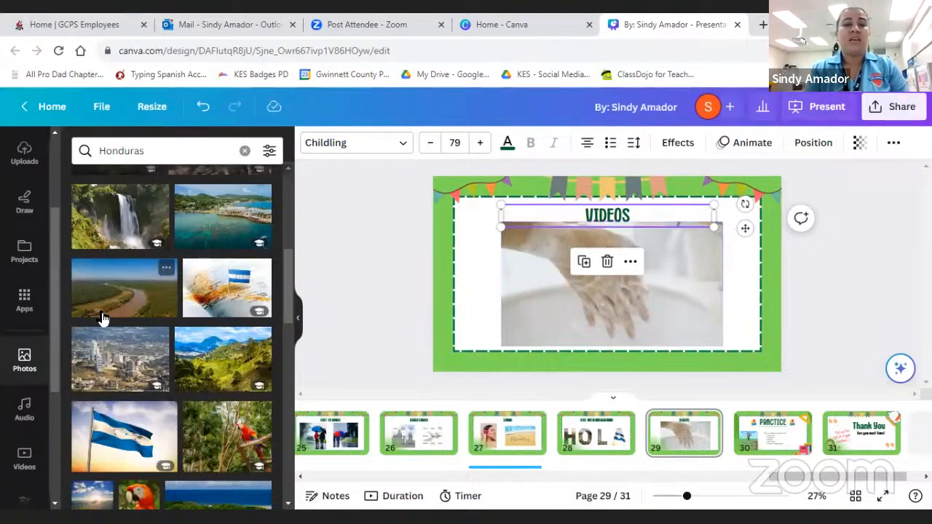
click(244, 150)
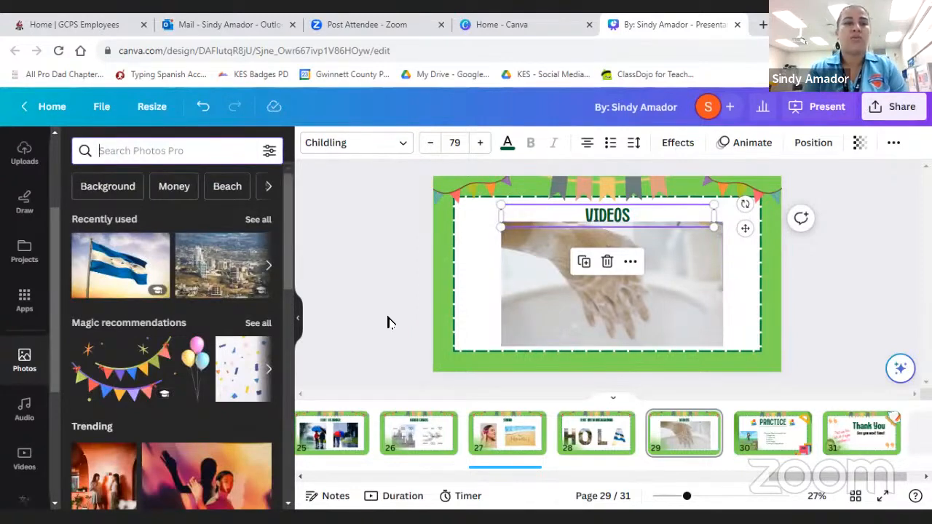
scroll(18, 358, down, 3)
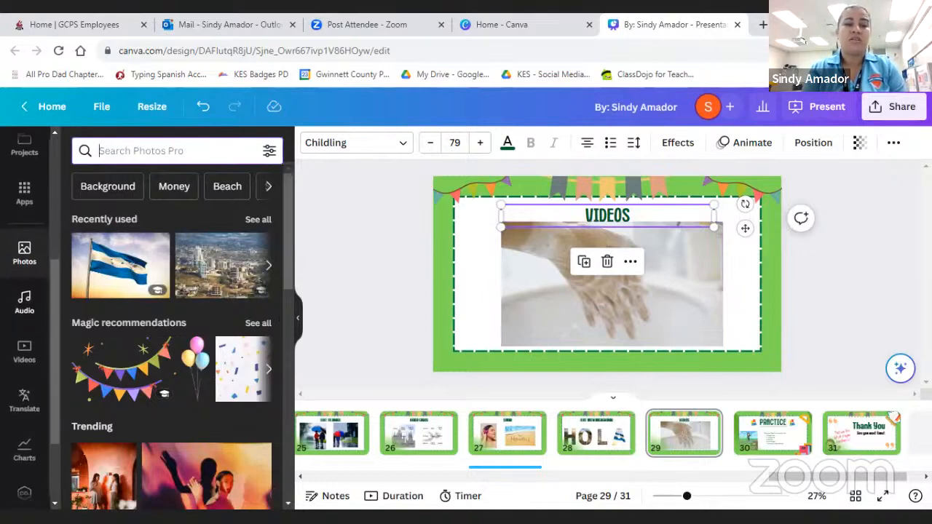
click(26, 347)
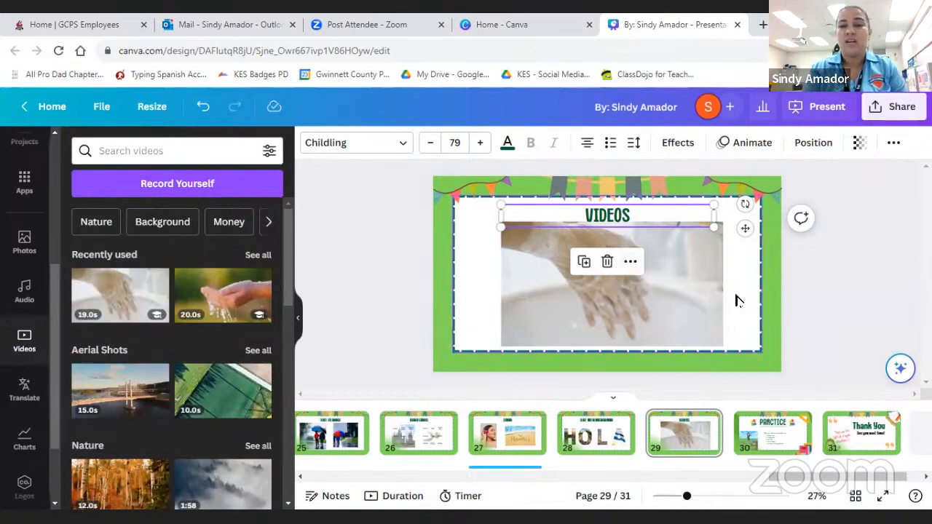
- Play the handwashing video on page 29 and browse the video library's categories
click(624, 295)
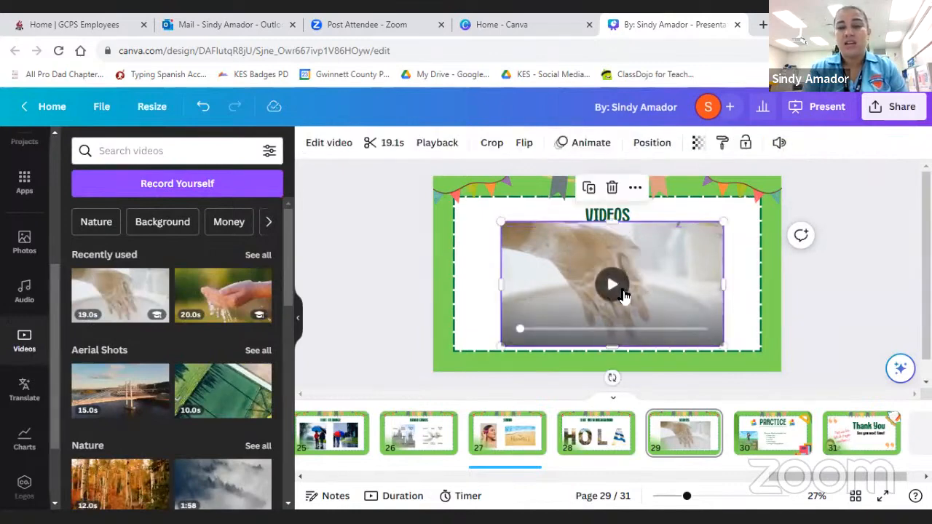
click(620, 294)
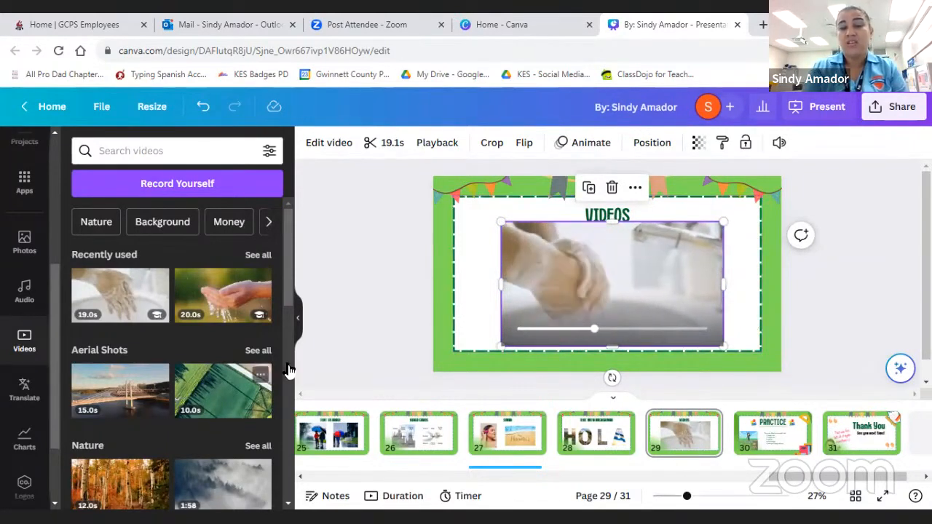
scroll(232, 384, down, 3)
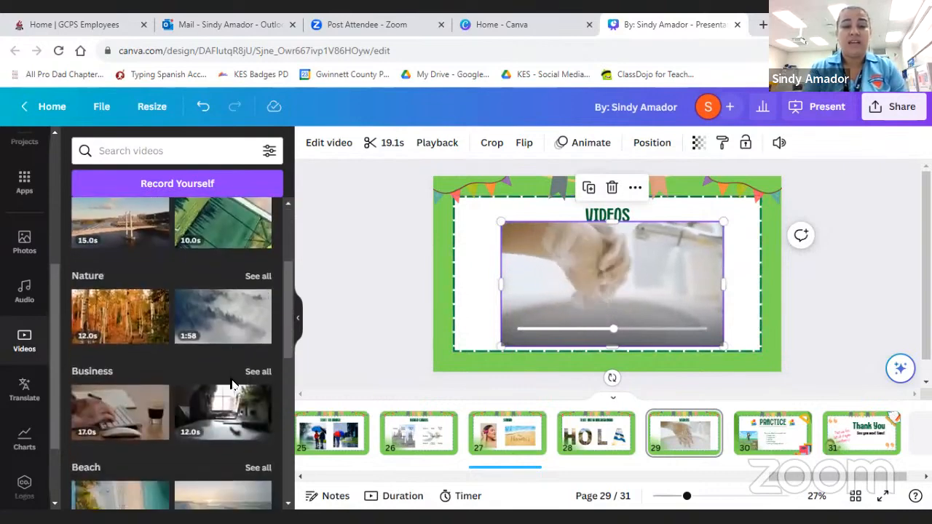
- Look through the remaining video library categories, from Business and Beach down to Tech and Universe, and return to the start
scroll(232, 384, down, 4)
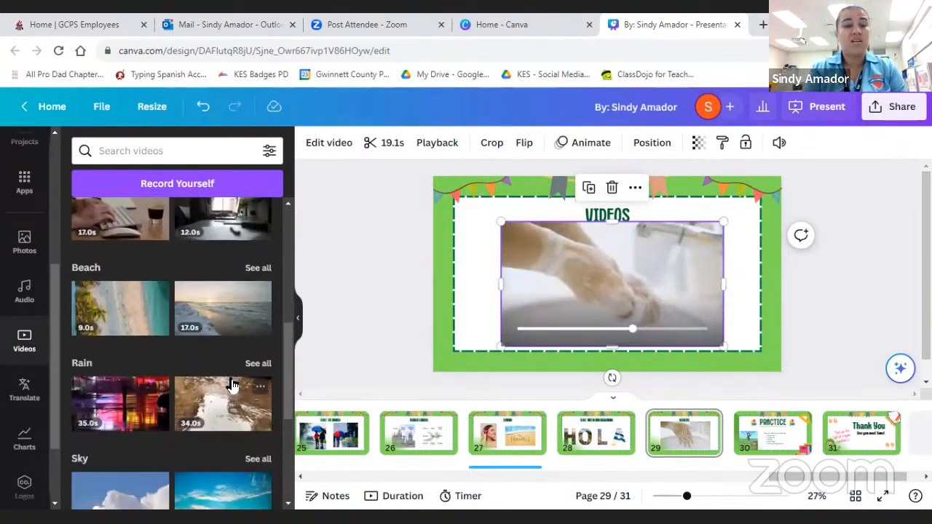
scroll(232, 384, down, 5)
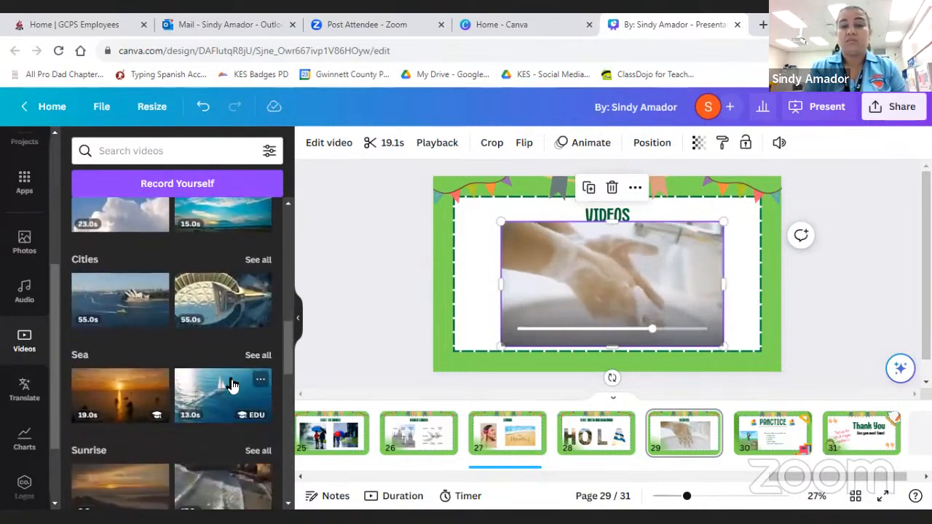
scroll(232, 385, down, 3)
scroll(232, 384, down, 2)
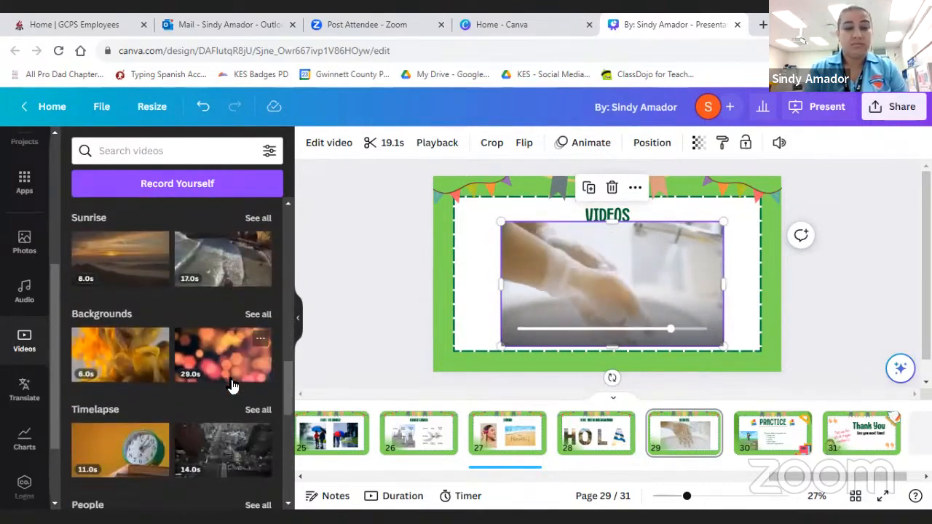
scroll(232, 385, down, 2)
scroll(218, 393, down, 2)
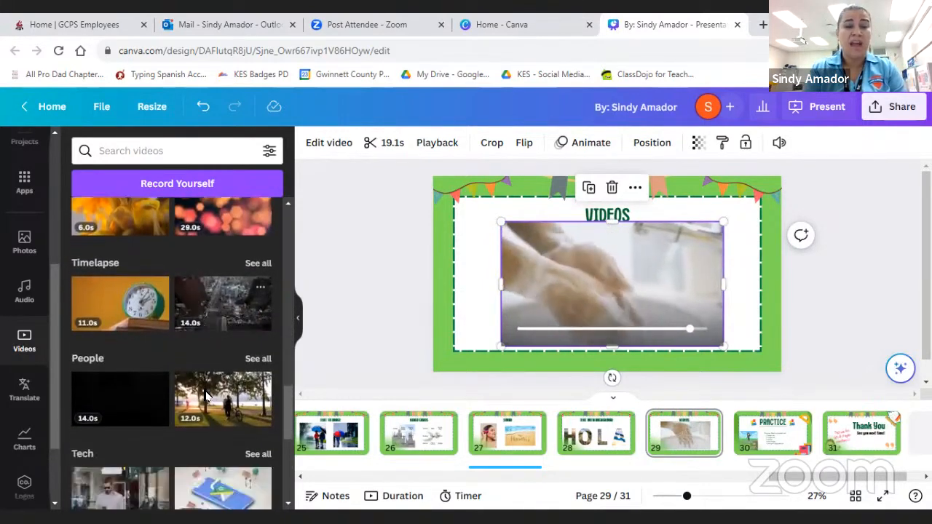
scroll(206, 395, down, 2)
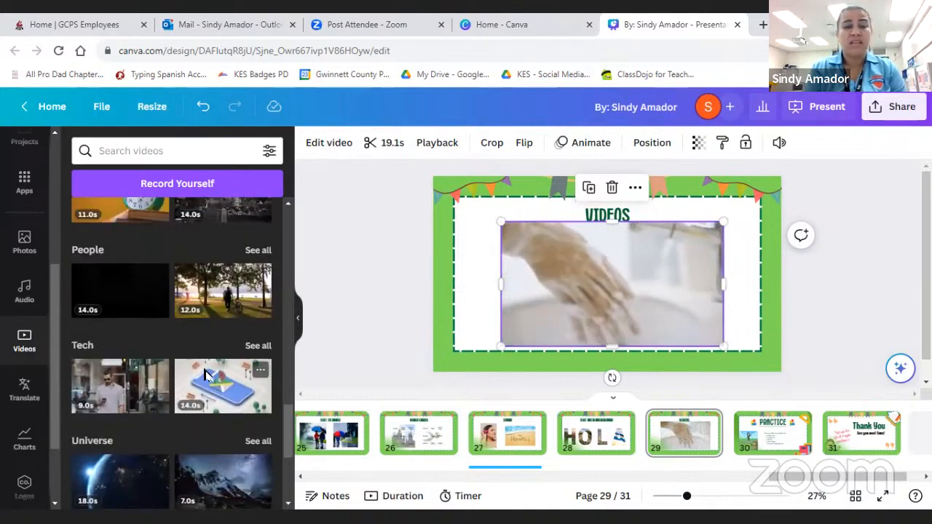
scroll(206, 371, up, 12)
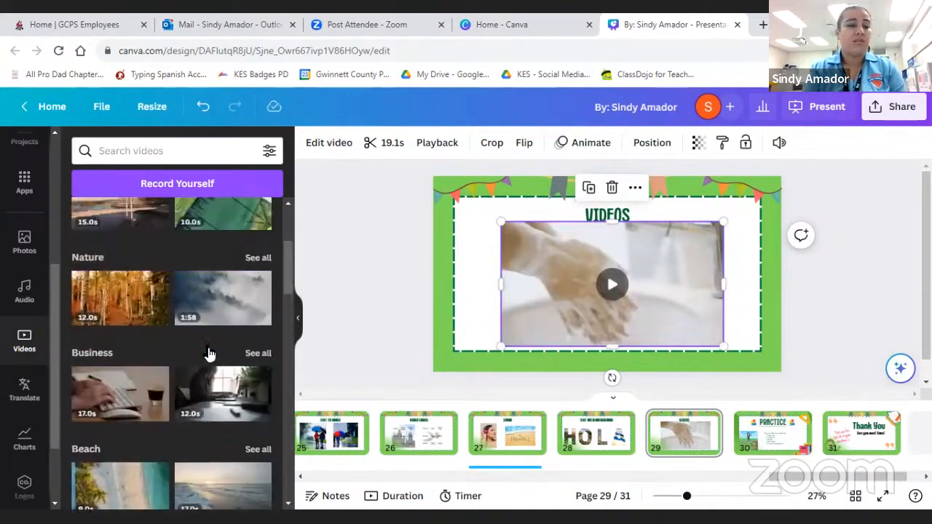
scroll(208, 354, up, 2)
scroll(211, 342, up, 2)
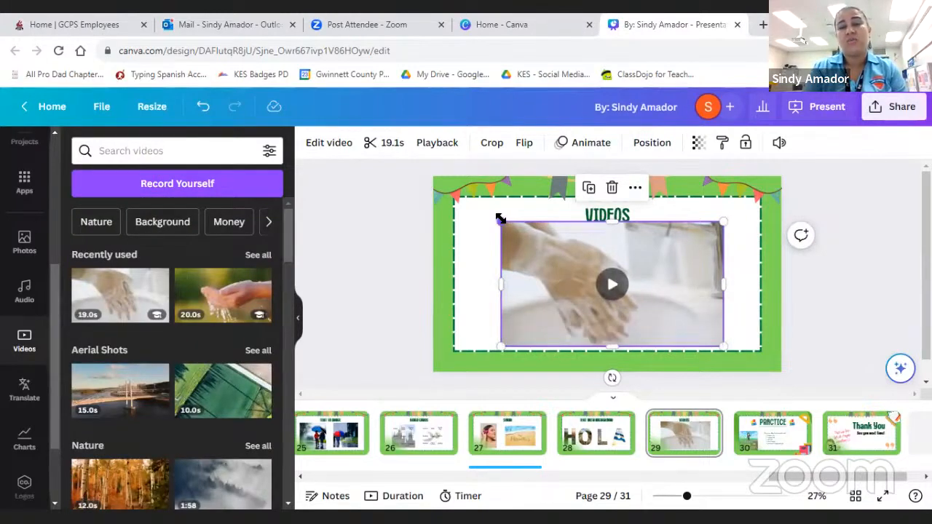
- Shrink the handwashing video on page 29 slightly from its upper-left corner and trim its beginning to leave a 3.7-second clip
drag(500, 219, 520, 228)
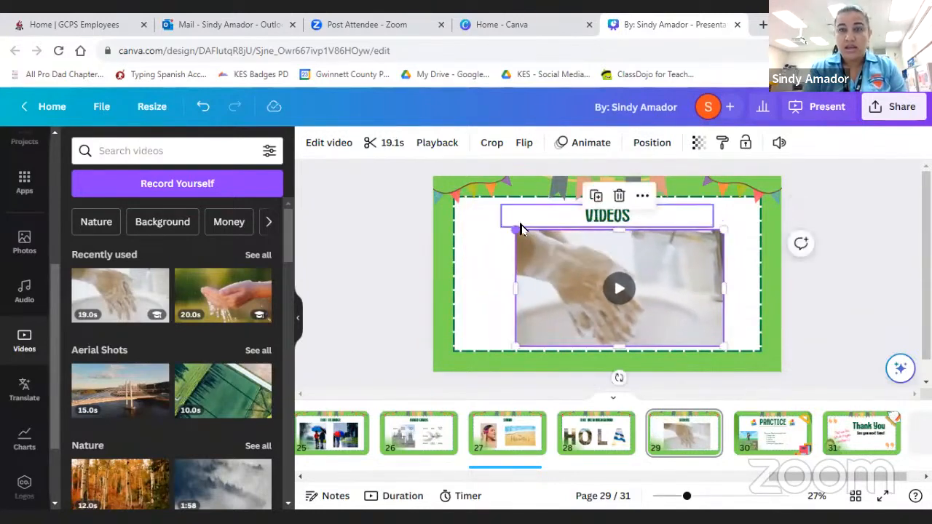
click(384, 146)
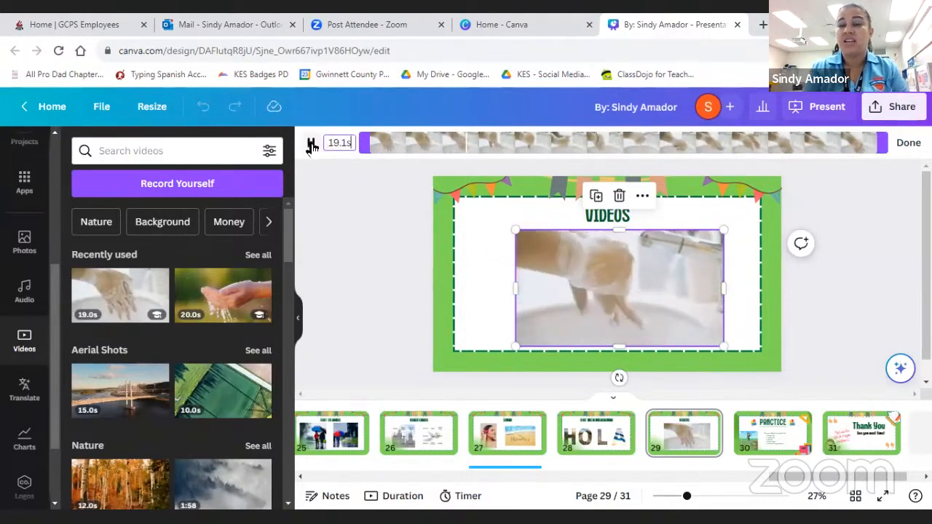
drag(364, 143, 776, 162)
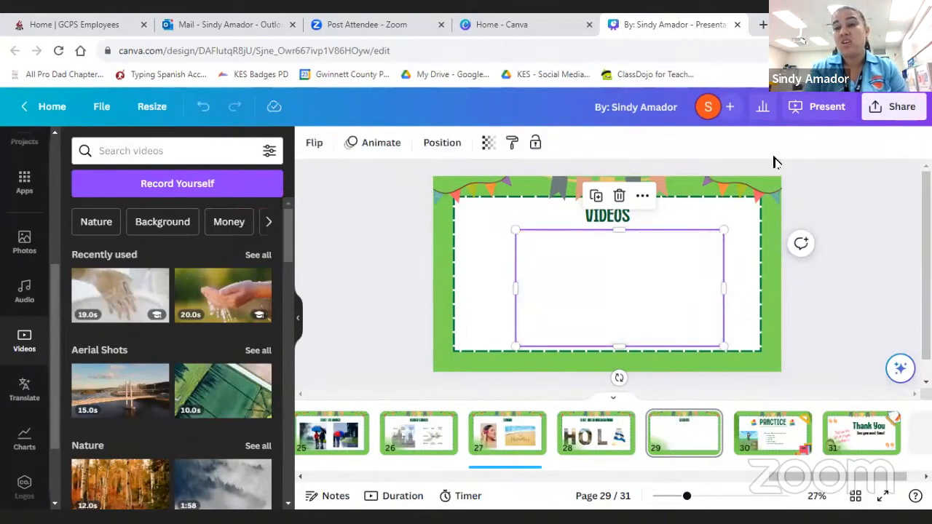
mouse_move(664, 316)
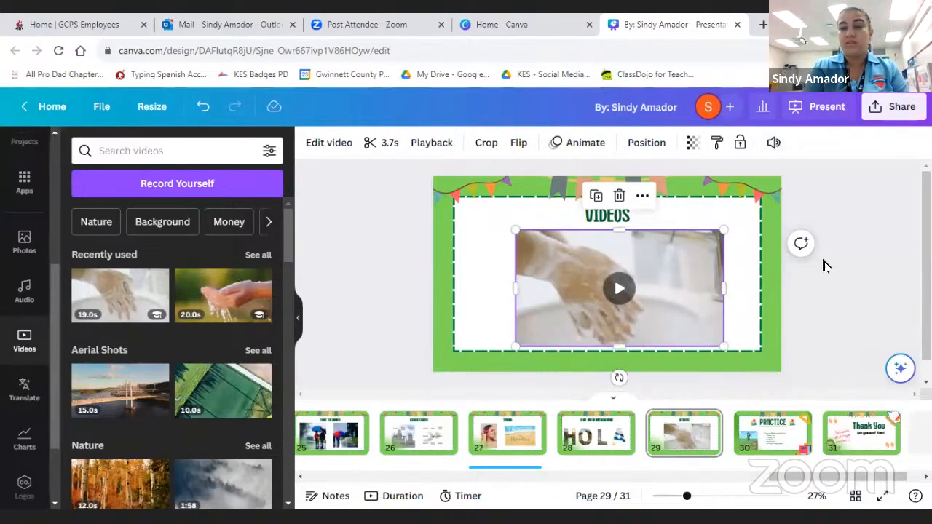
click(829, 317)
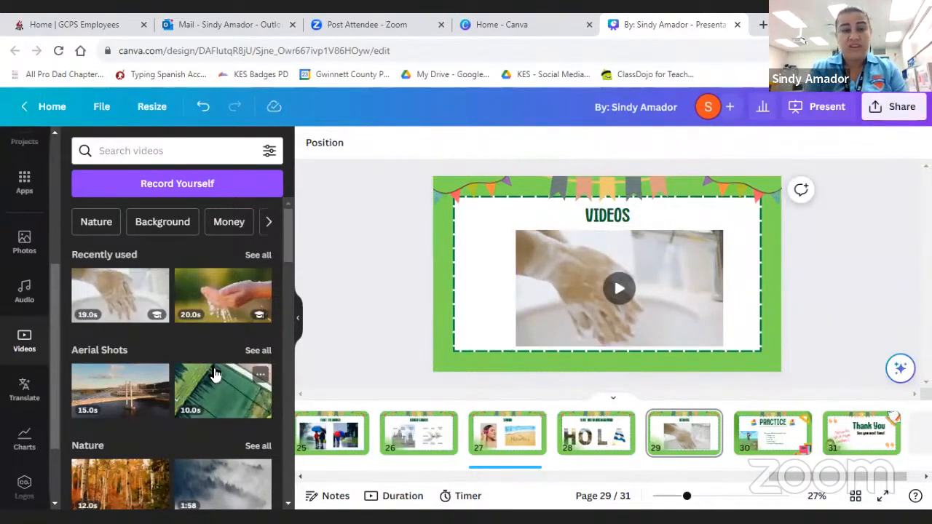
- Present the closing Thank You page (page 31) in full screen, and exit back to the editor
scroll(214, 372, down, 3)
scroll(214, 372, up, 2)
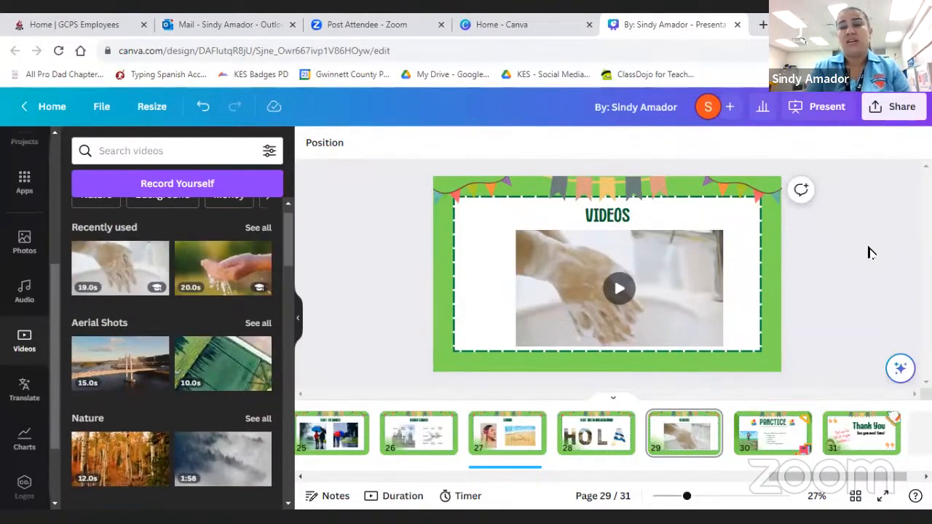
click(835, 440)
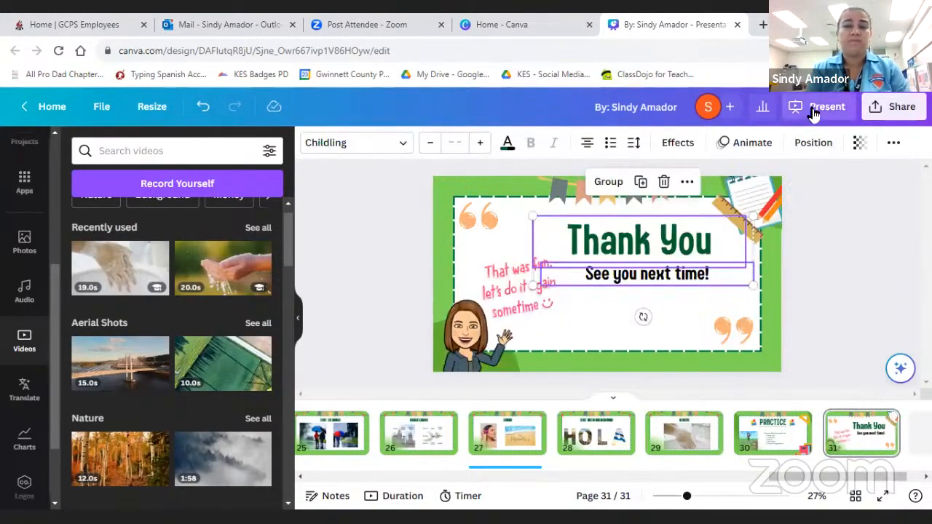
click(813, 111)
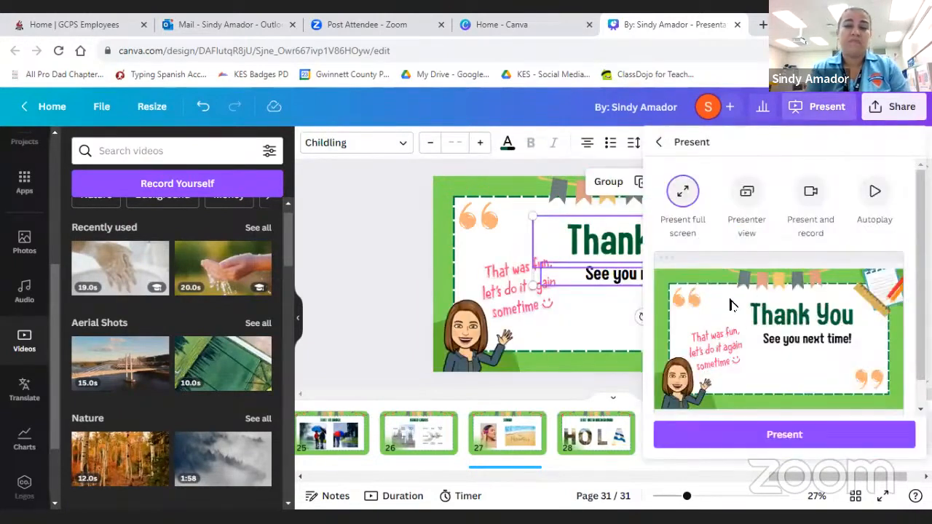
click(760, 437)
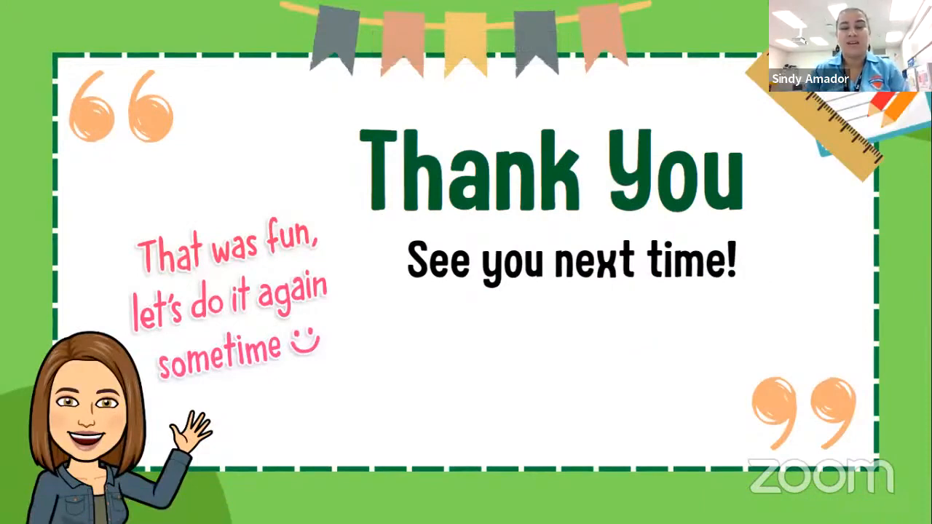
click(469, 409)
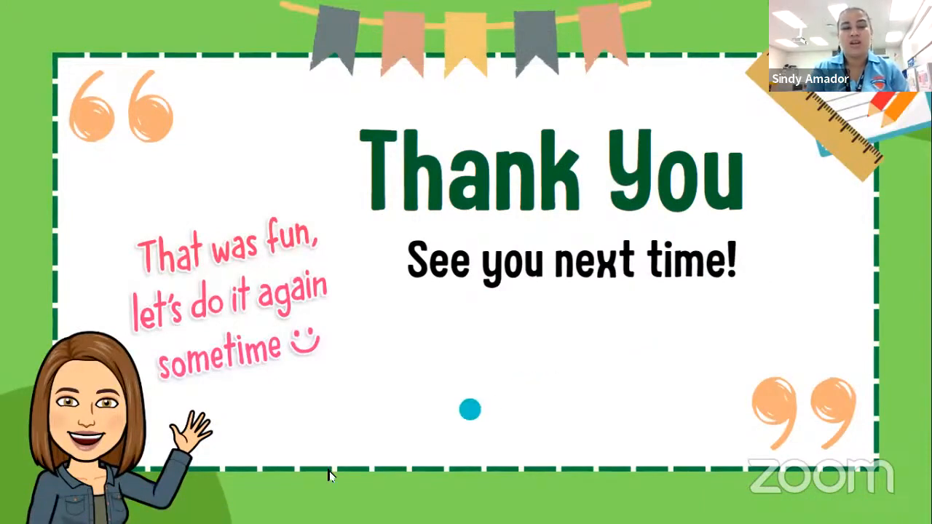
click(710, 452)
click(599, 282)
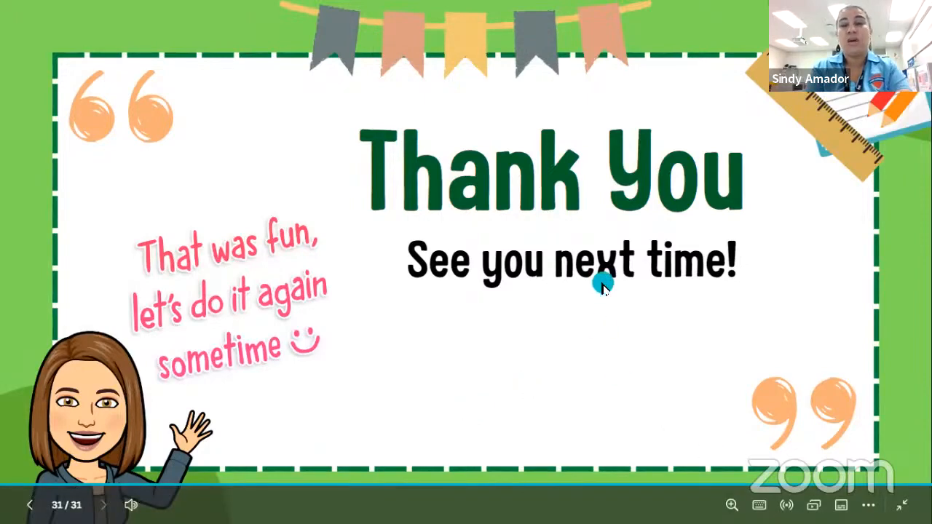
key(Escape)
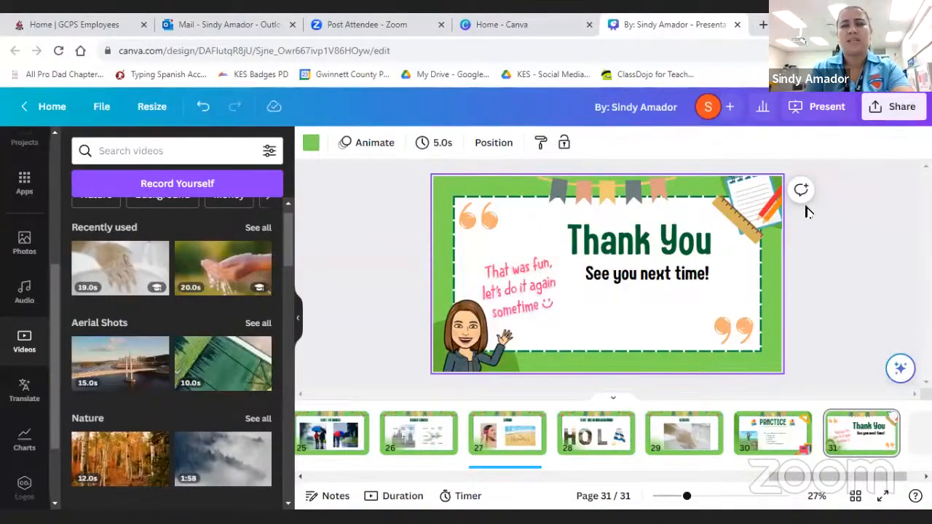